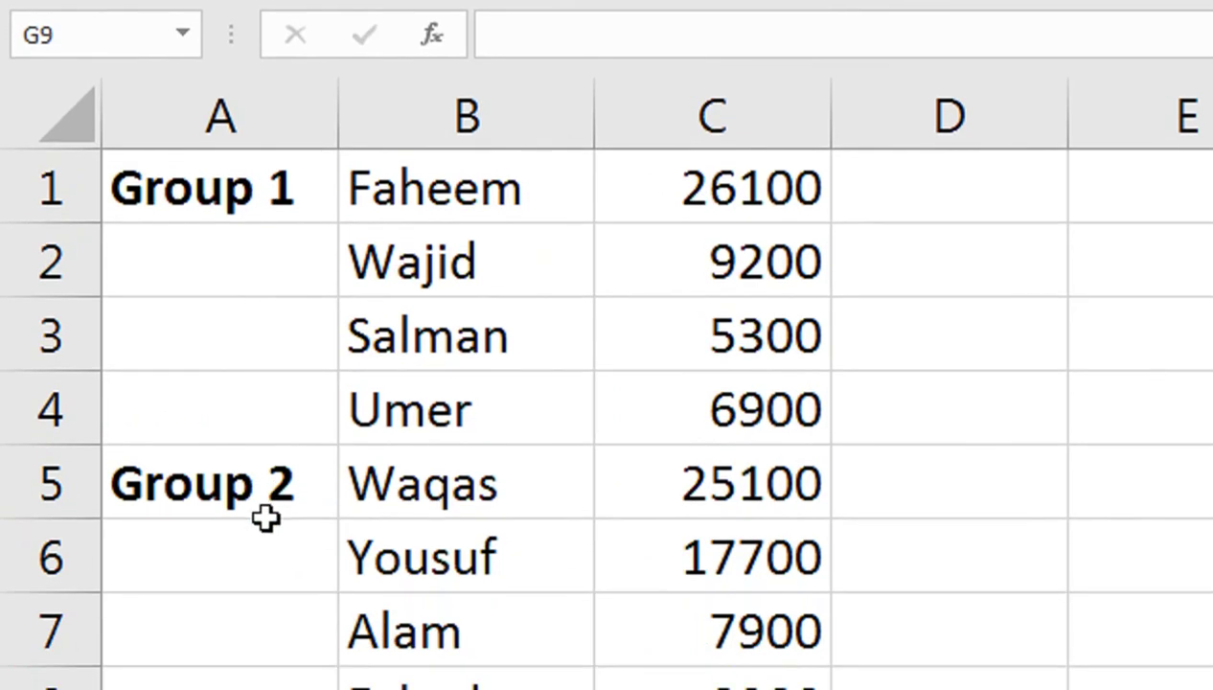
# Select the Group 1, 2 and 3 name ranges and Group 2's salary amounts.
pyautogui.moveTo(346, 189); pyautogui.dragTo(362, 430)
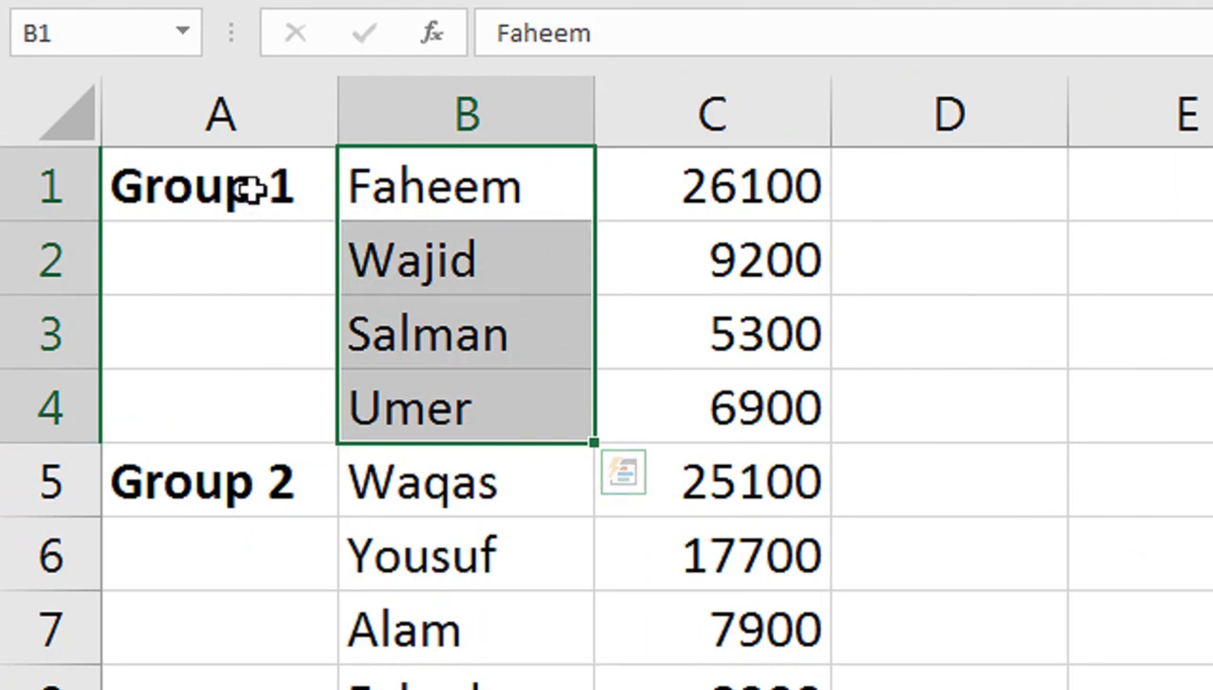
pyautogui.click(293, 458)
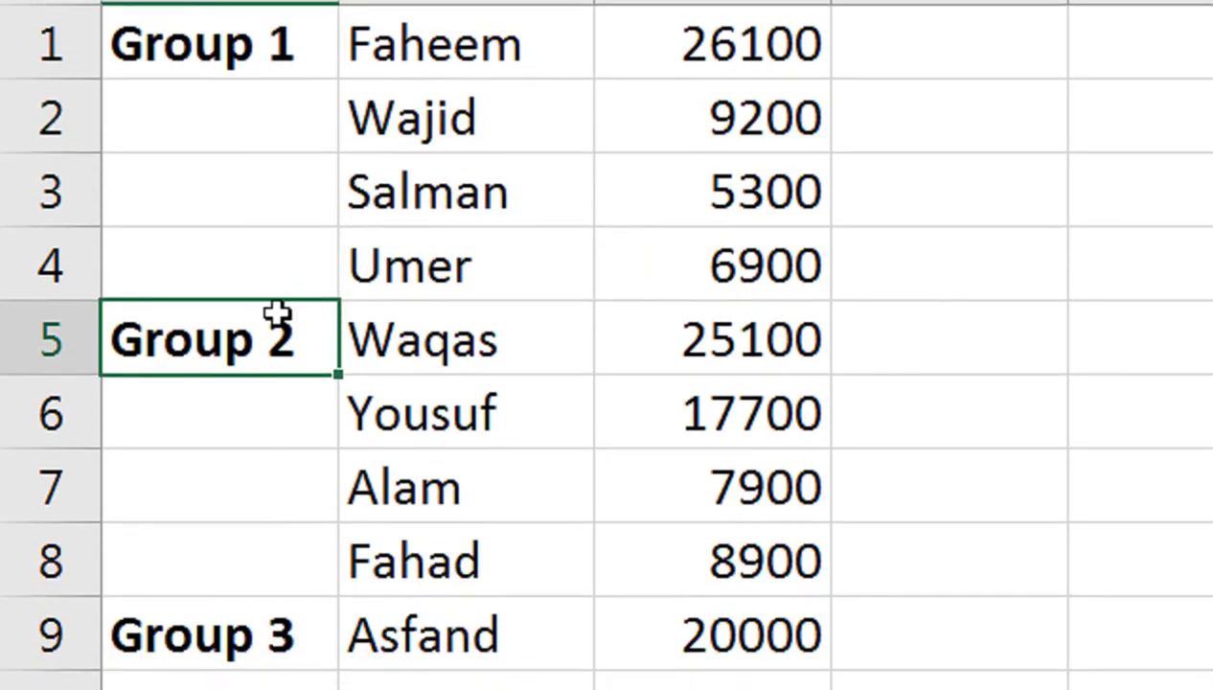
pyautogui.moveTo(393, 336); pyautogui.dragTo(411, 541)
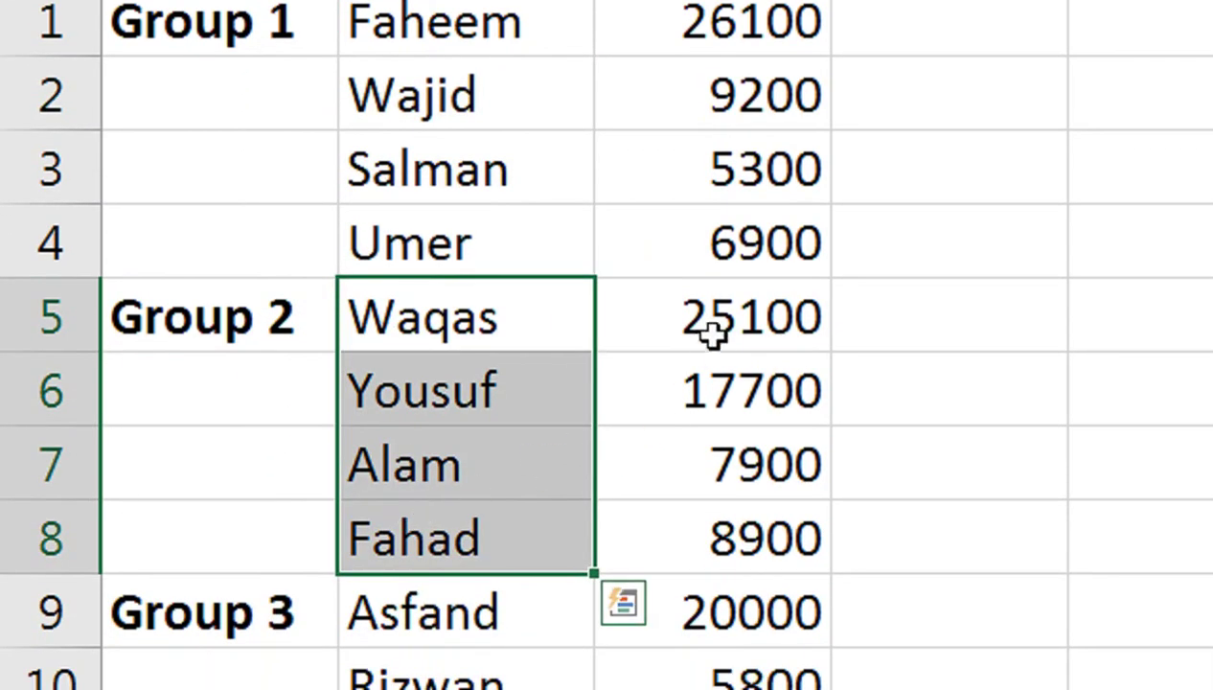
pyautogui.moveTo(712, 332); pyautogui.dragTo(720, 514)
pyautogui.click(518, 439)
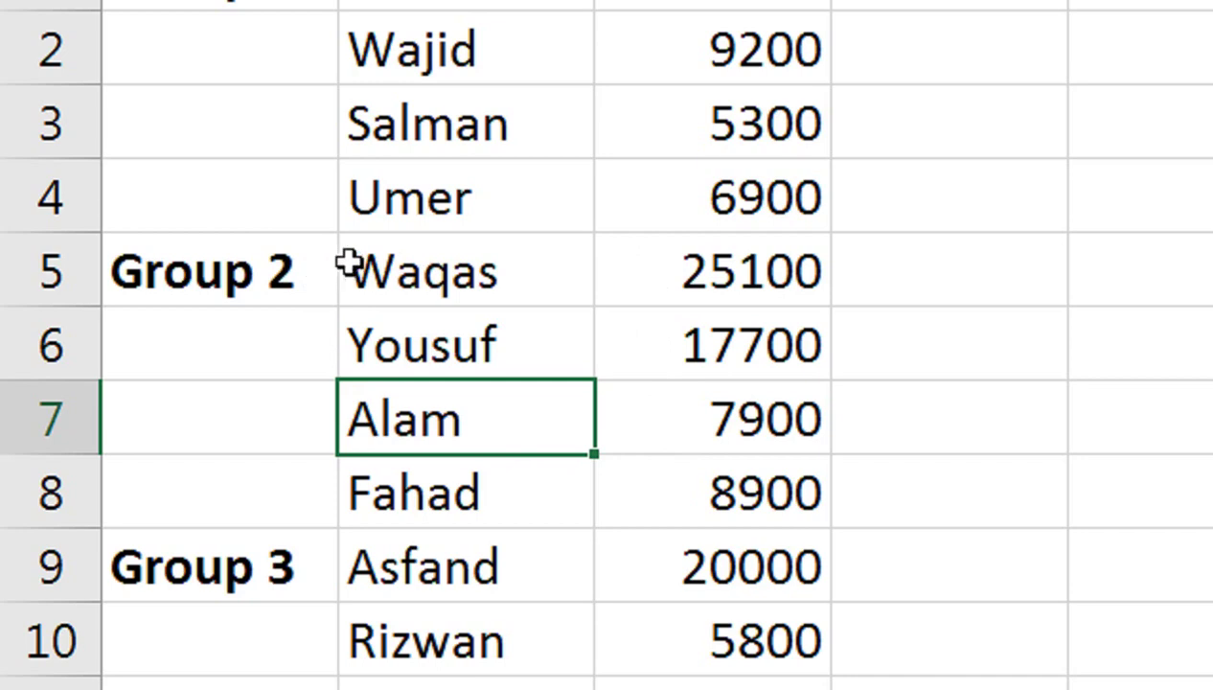
pyautogui.click(414, 564)
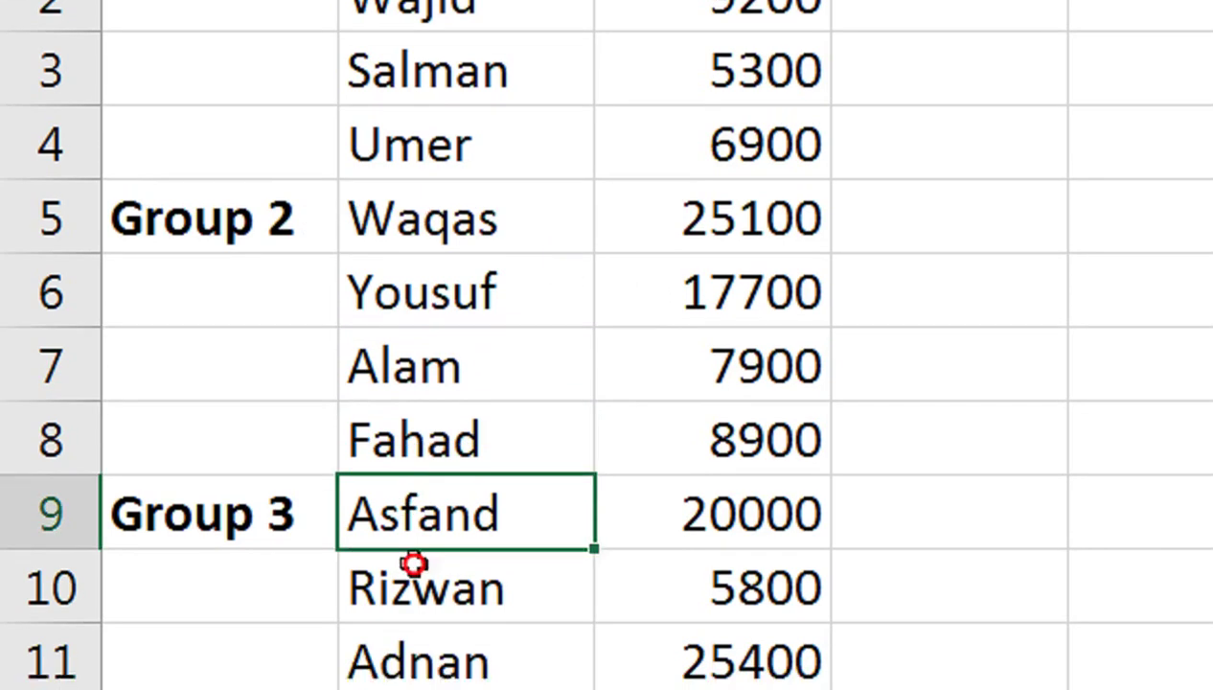
pyautogui.moveTo(414, 564); pyautogui.dragTo(544, 397)
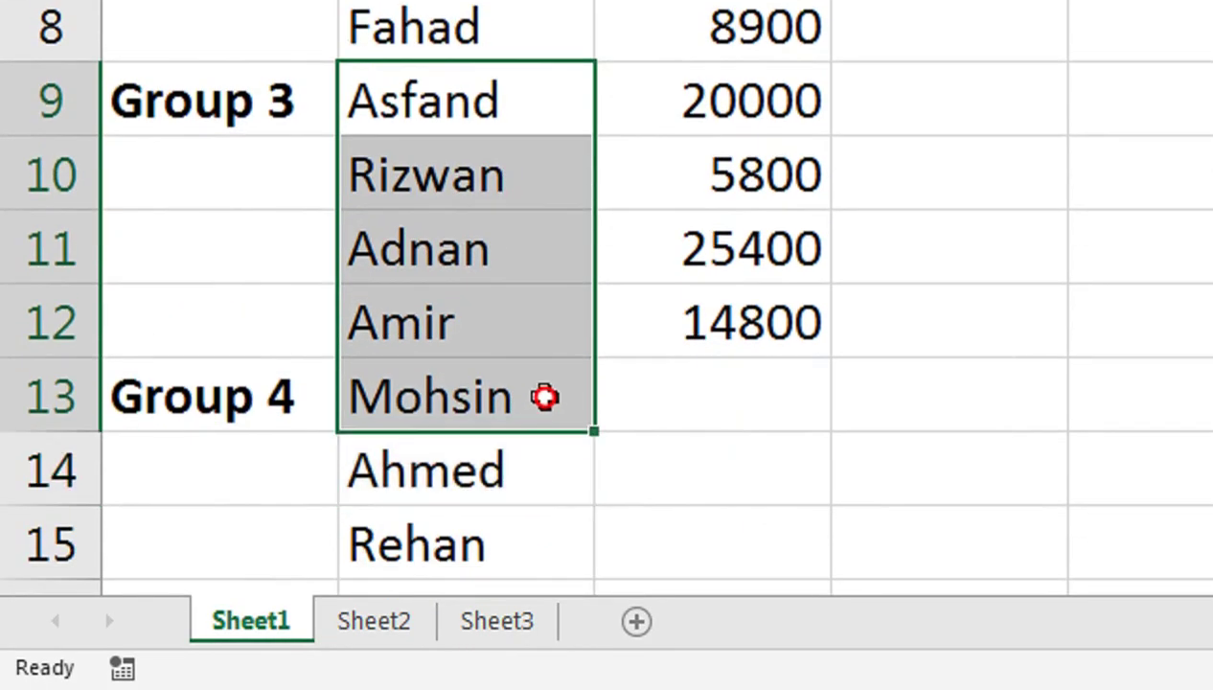
pyautogui.moveTo(650, 374); pyautogui.dragTo(670, 414)
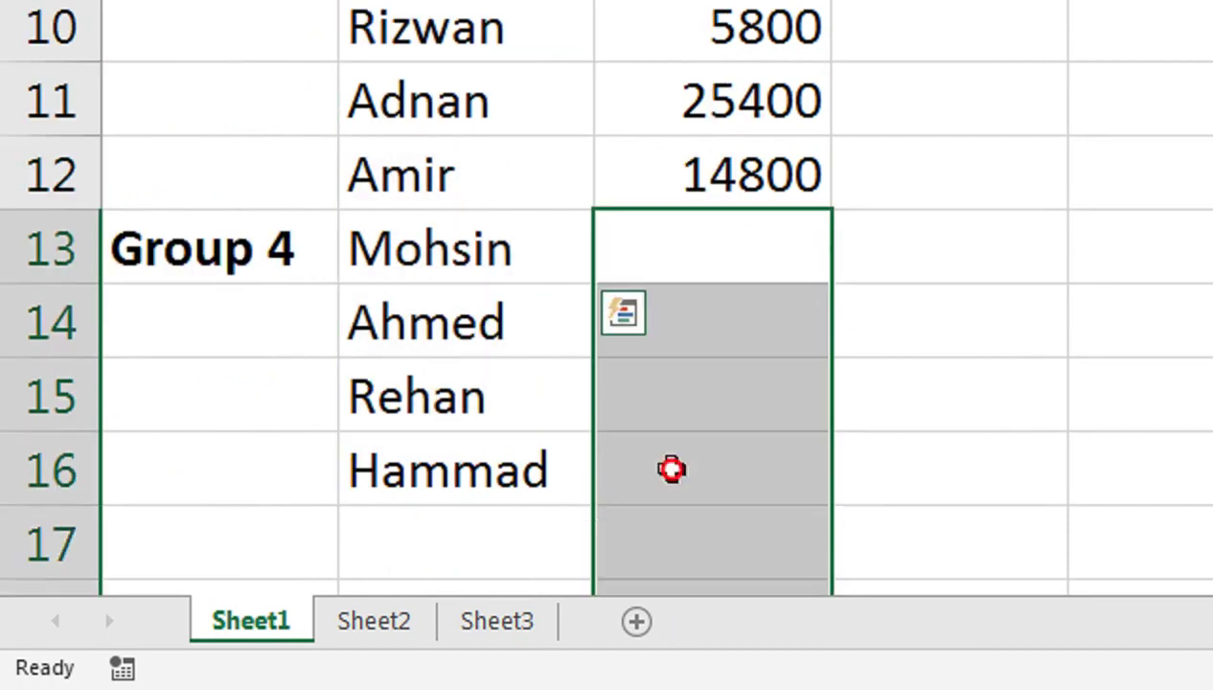
# Enter 6000, 7800 and 25000 into C13:C15, keeping C15 at 25000.
pyautogui.click(728, 268)
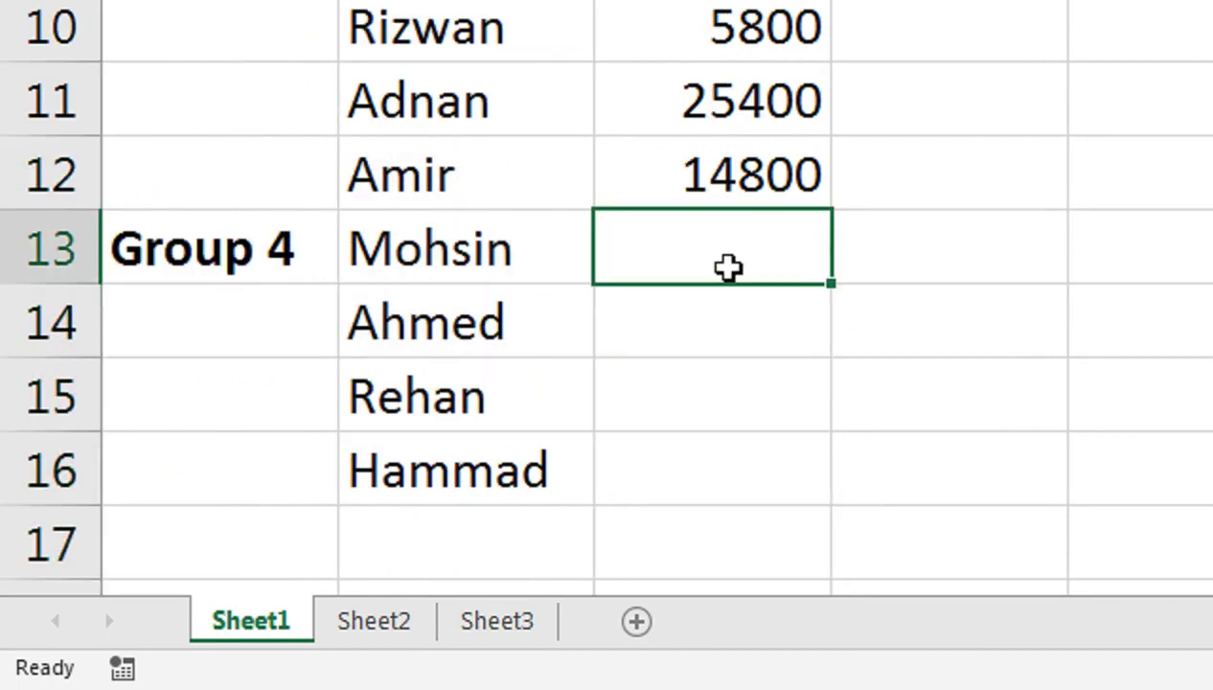
pyautogui.write('60000')
pyautogui.press('BackSpace')
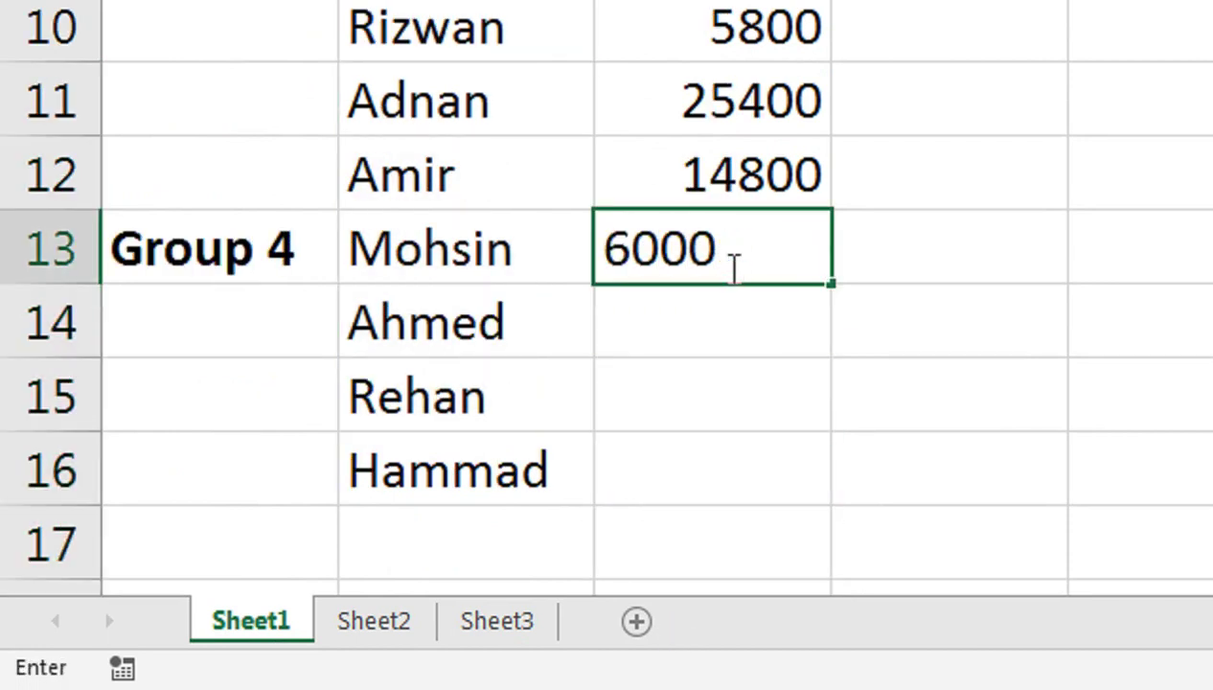
pyautogui.press('Return')
pyautogui.write('7800')
pyautogui.press('Return')
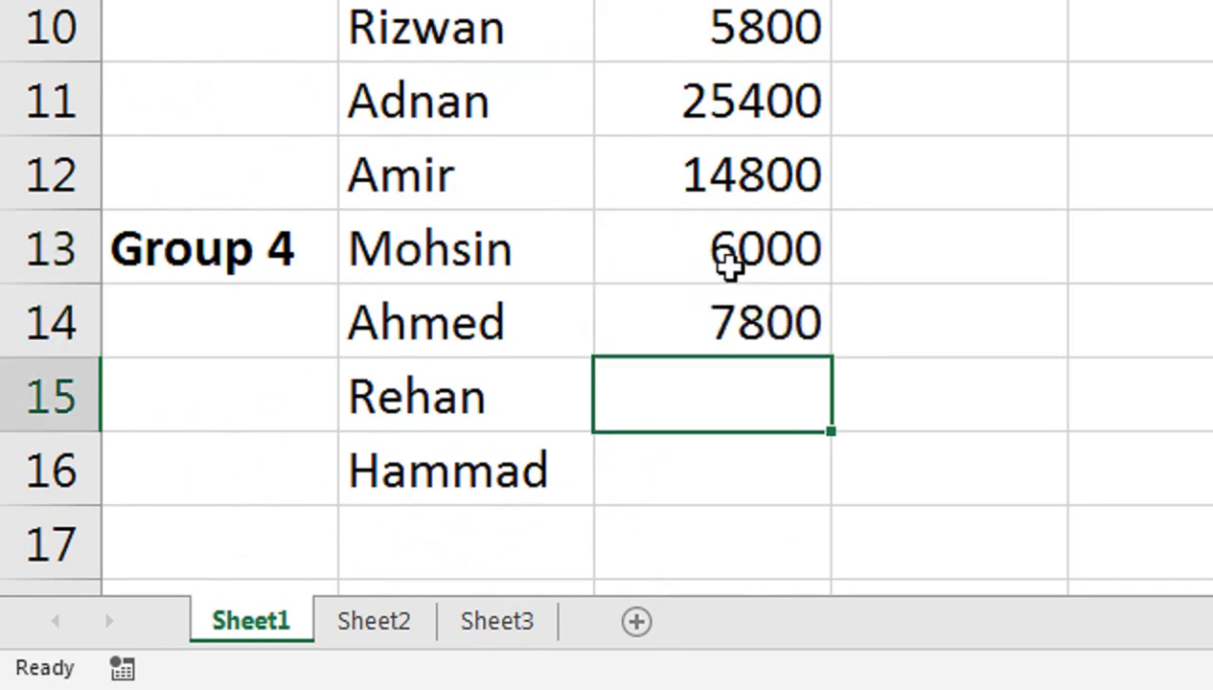
pyautogui.write('25000')
pyautogui.press('Return')
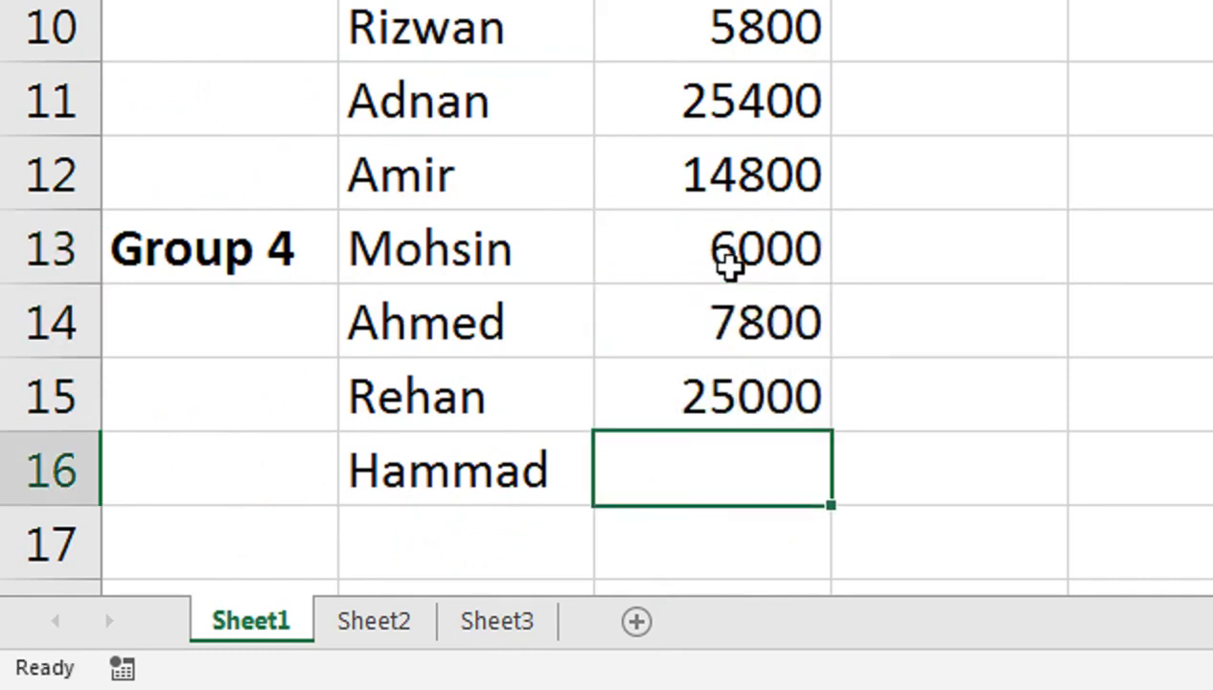
pyautogui.press('Up')
pyautogui.press('F2')
pyautogui.write('0')
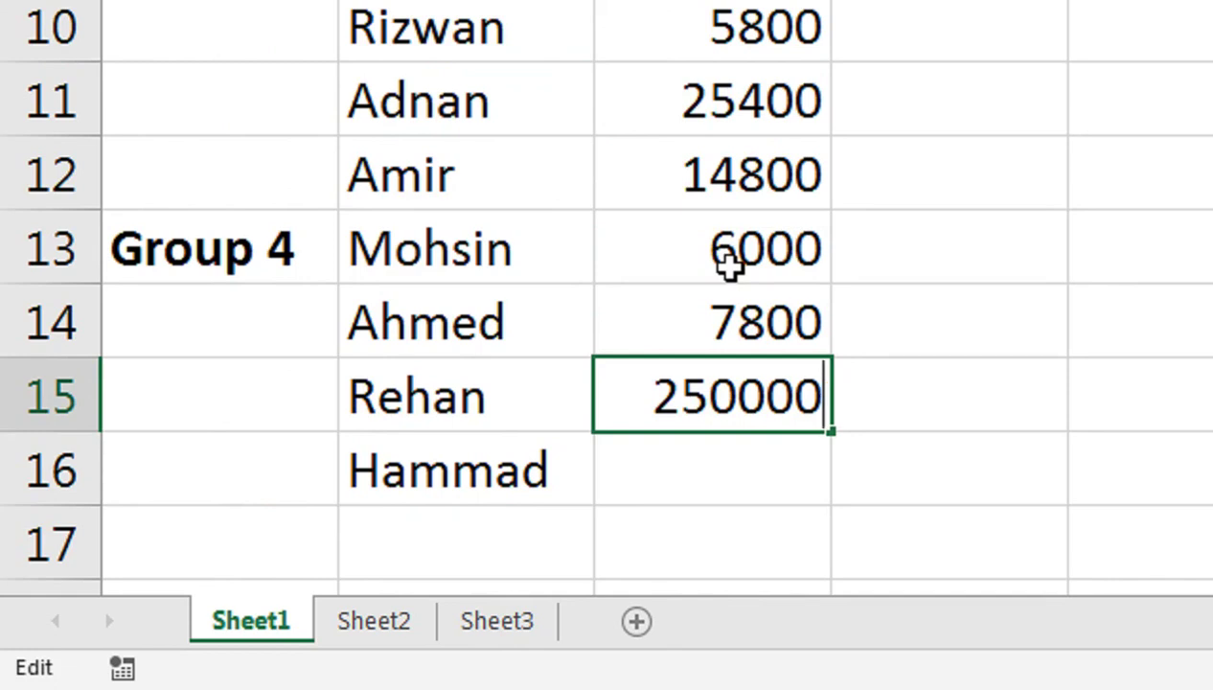
pyautogui.press('BackSpace')
pyautogui.press('Return')
# Correct C14 to 78000 and C13 to 60006 by editing them in place.
pyautogui.press('Up')
pyautogui.click(729, 267)
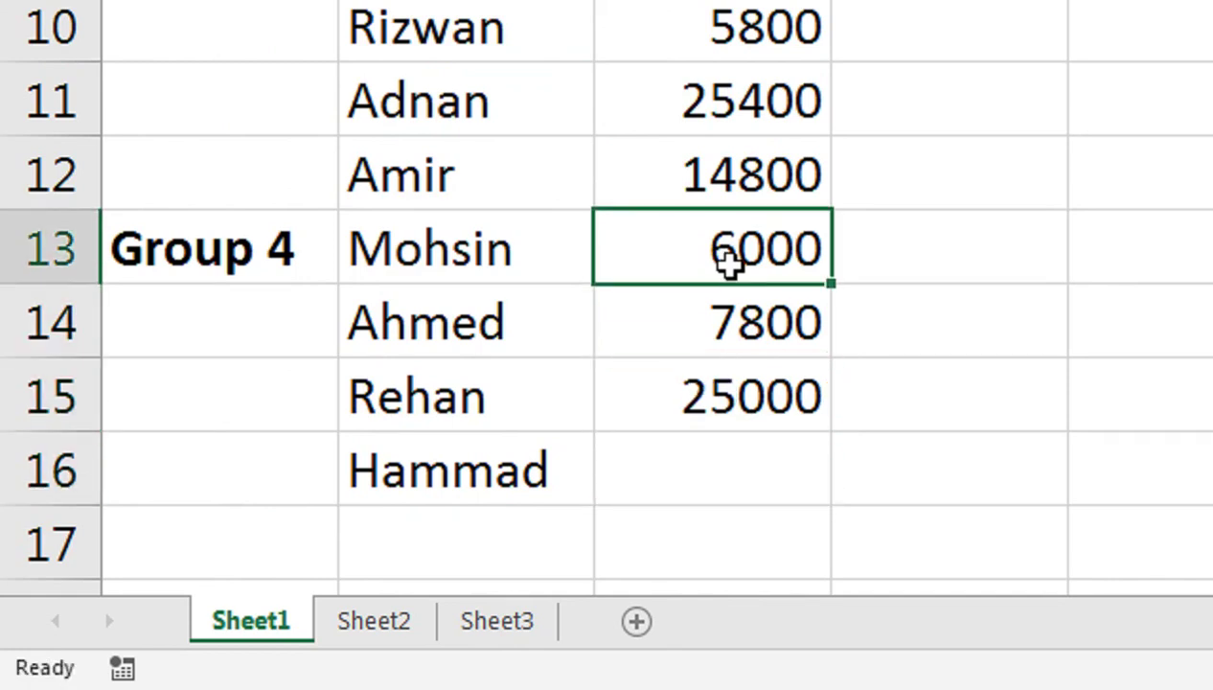
pyautogui.press('Down')
pyautogui.press('F2')
pyautogui.write('0')
pyautogui.press('Return')
pyautogui.click(728, 266)
pyautogui.press('F2')
pyautogui.write('6')
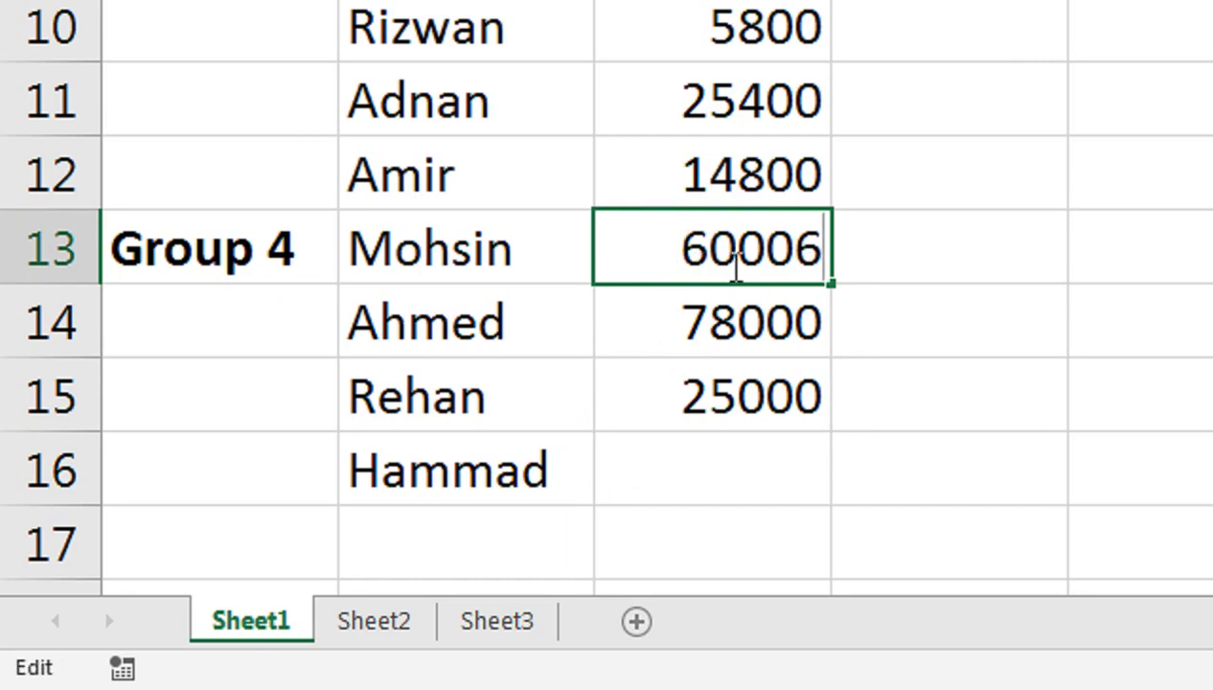
pyautogui.press('Return')
pyautogui.press('Down')
pyautogui.press('Down')
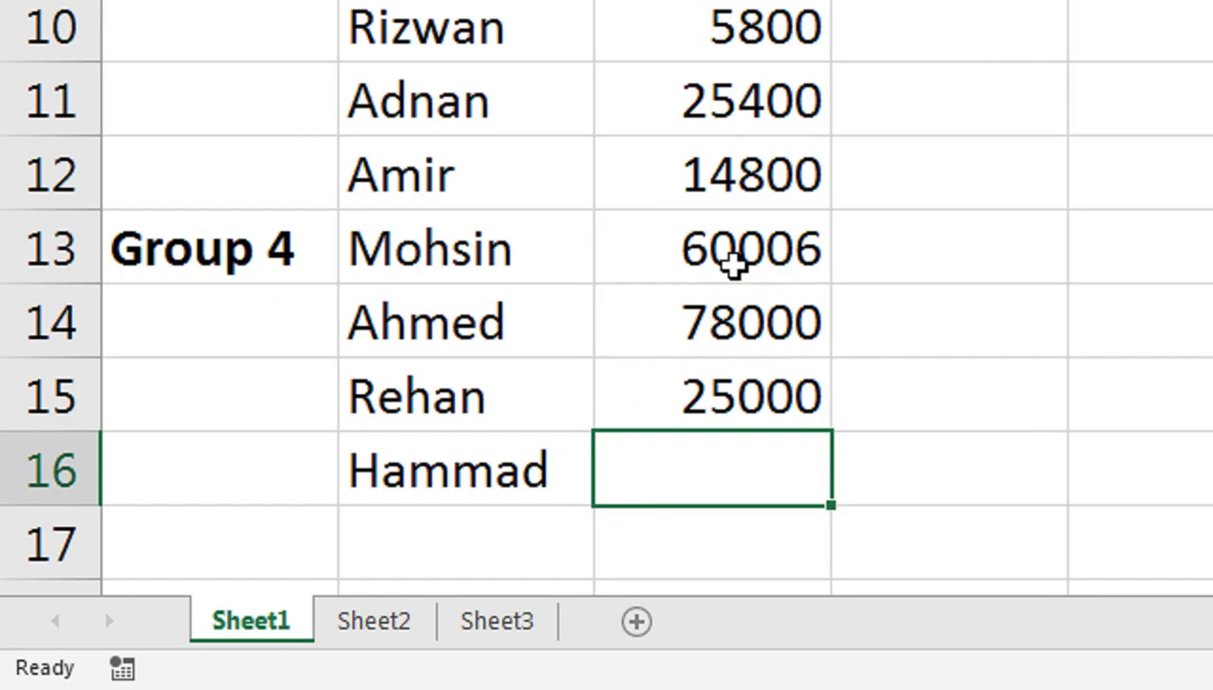
# Enter 45000 in C16, then select the salary column from there up to C1.
pyautogui.write('45000')
pyautogui.press('Return')
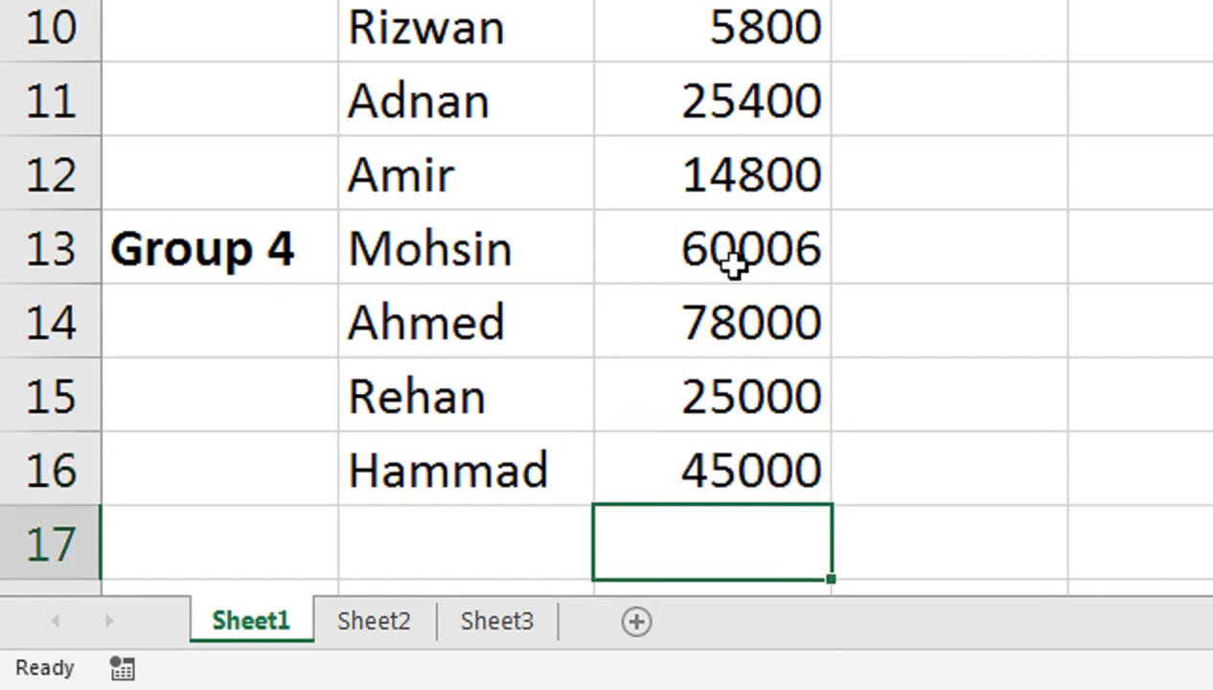
pyautogui.press('Up')
pyautogui.hotkey('ctrl', 'shift', 'Up')
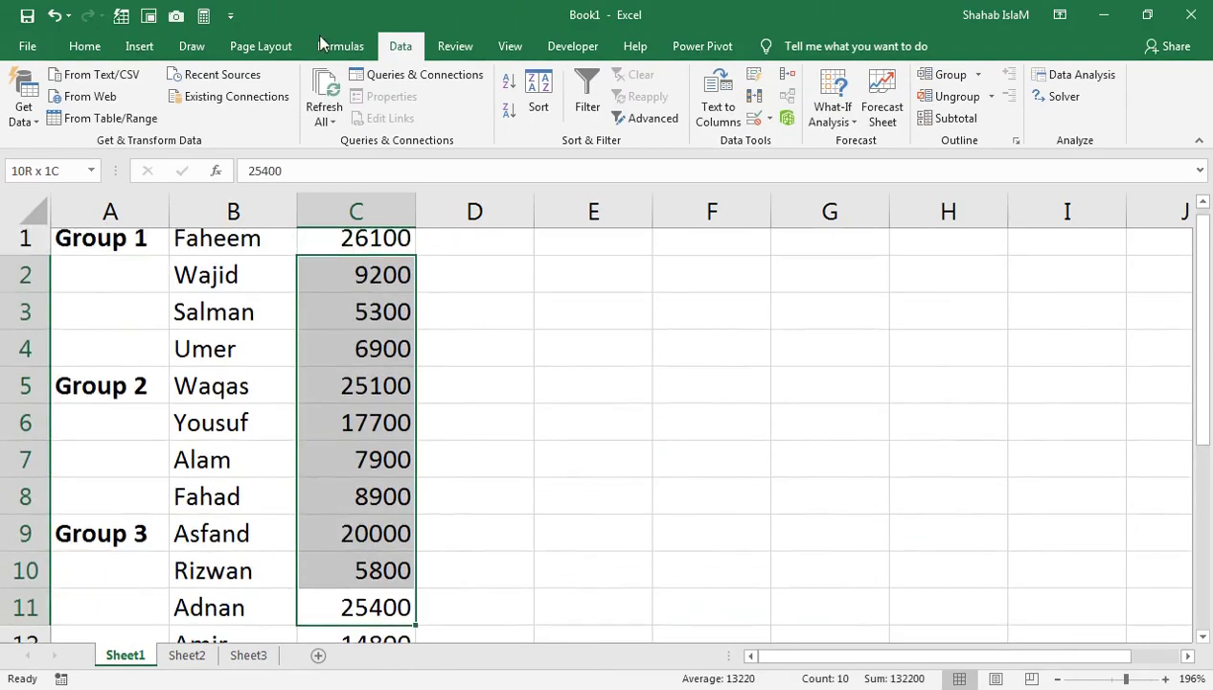
pyautogui.click(158, 238)
# Insert a blank row above Group 2's first row.
pyautogui.click(459, 426)
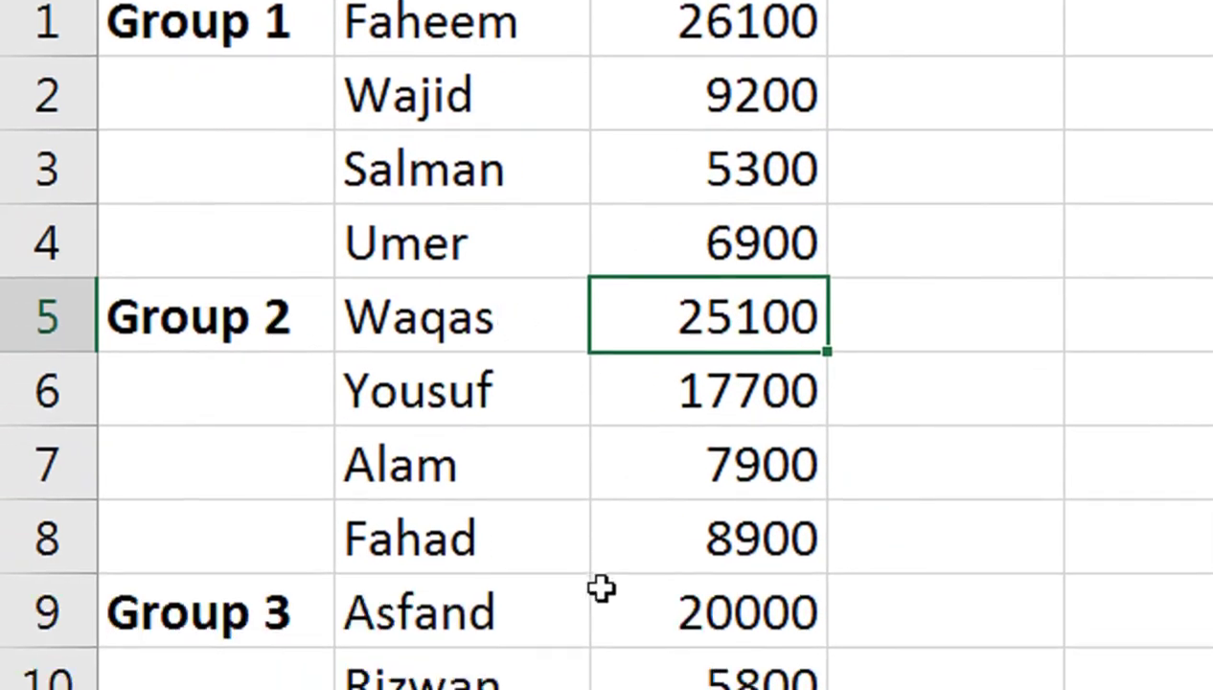
pyautogui.click(632, 523)
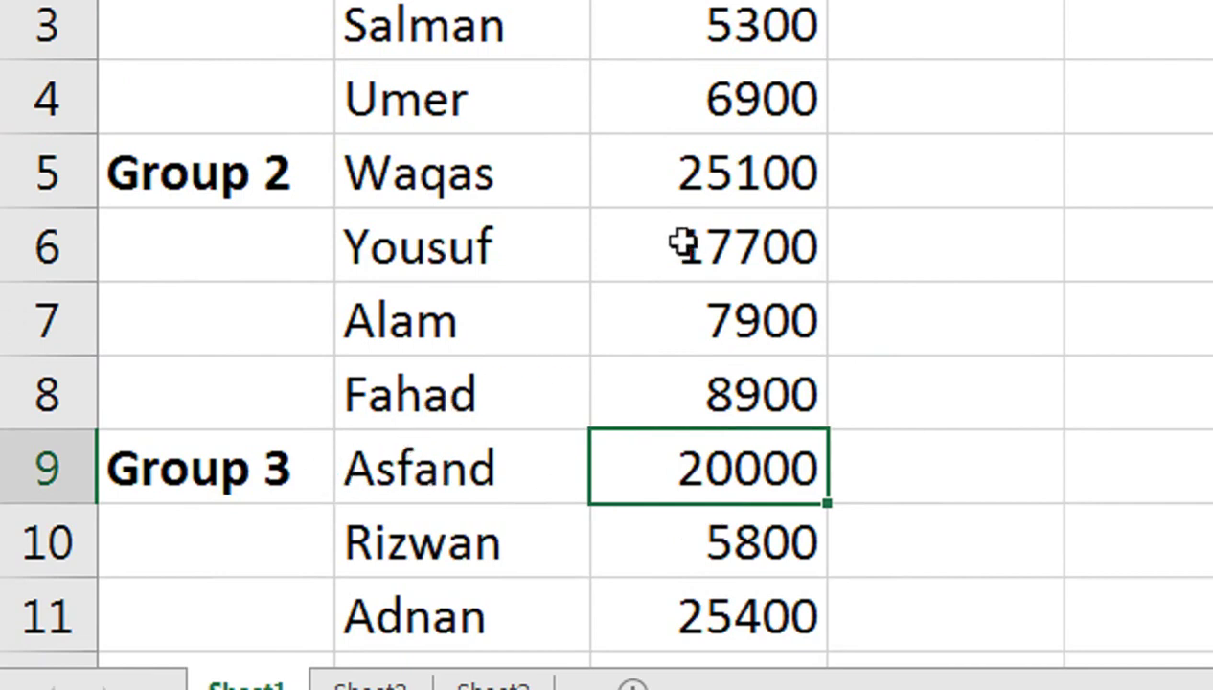
pyautogui.click(15, 171)
pyautogui.rightClick(17, 173)
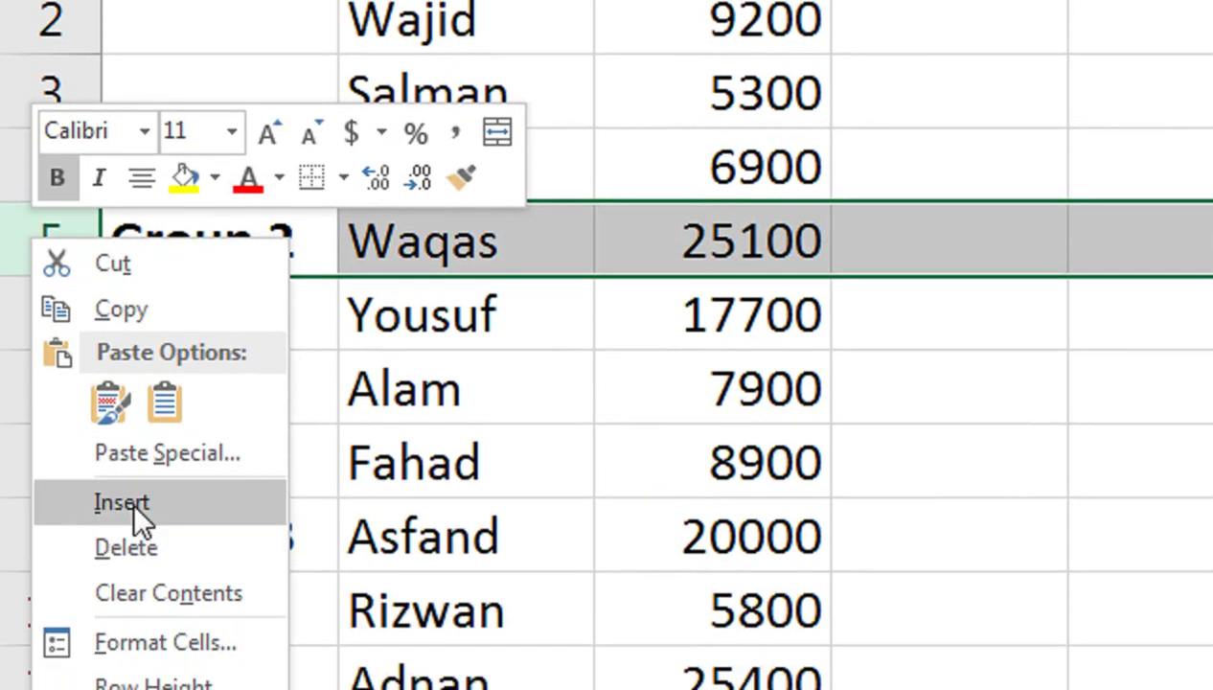
pyautogui.click(134, 479)
# AutoSum Group 1's salaries into the new row's salary cell, giving 47500.
pyautogui.click(699, 236)
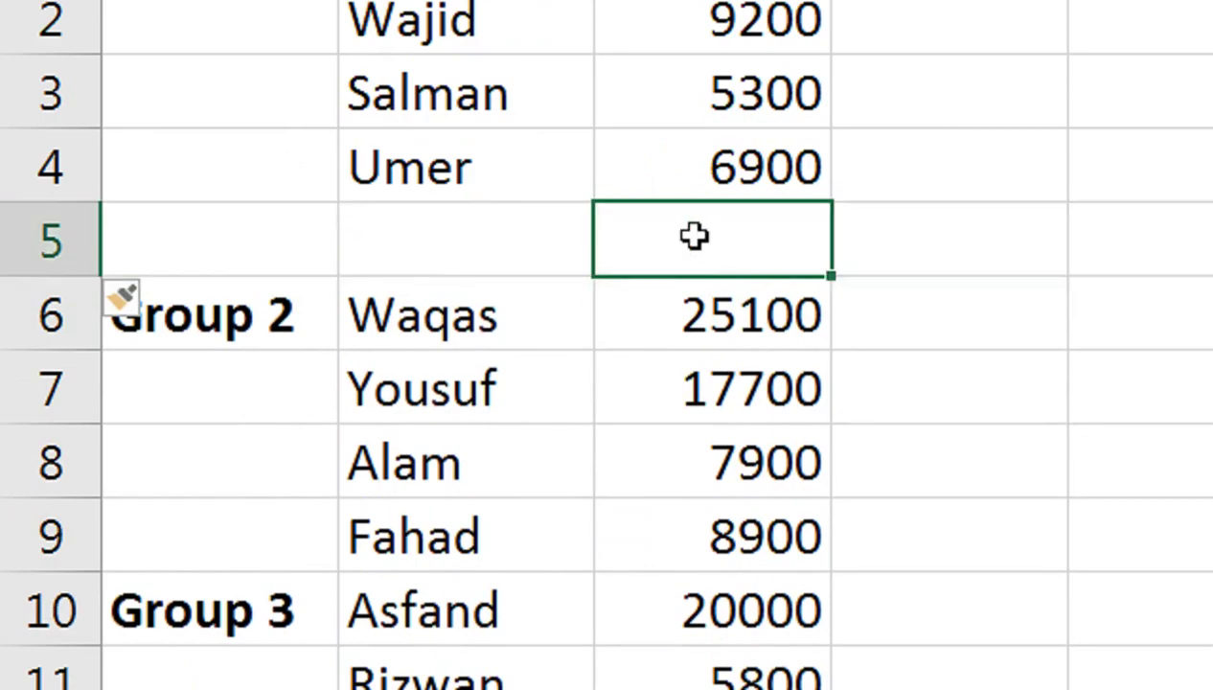
pyautogui.click(101, 48)
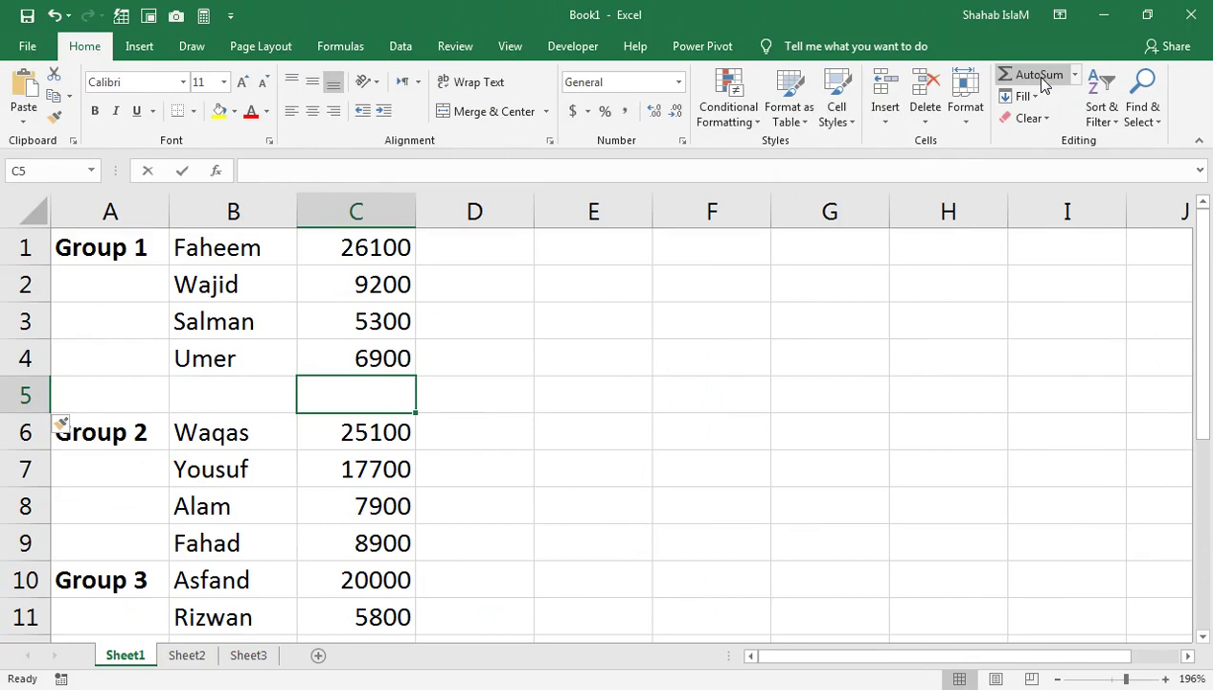
pyautogui.click(1030, 76)
pyautogui.press('Return')
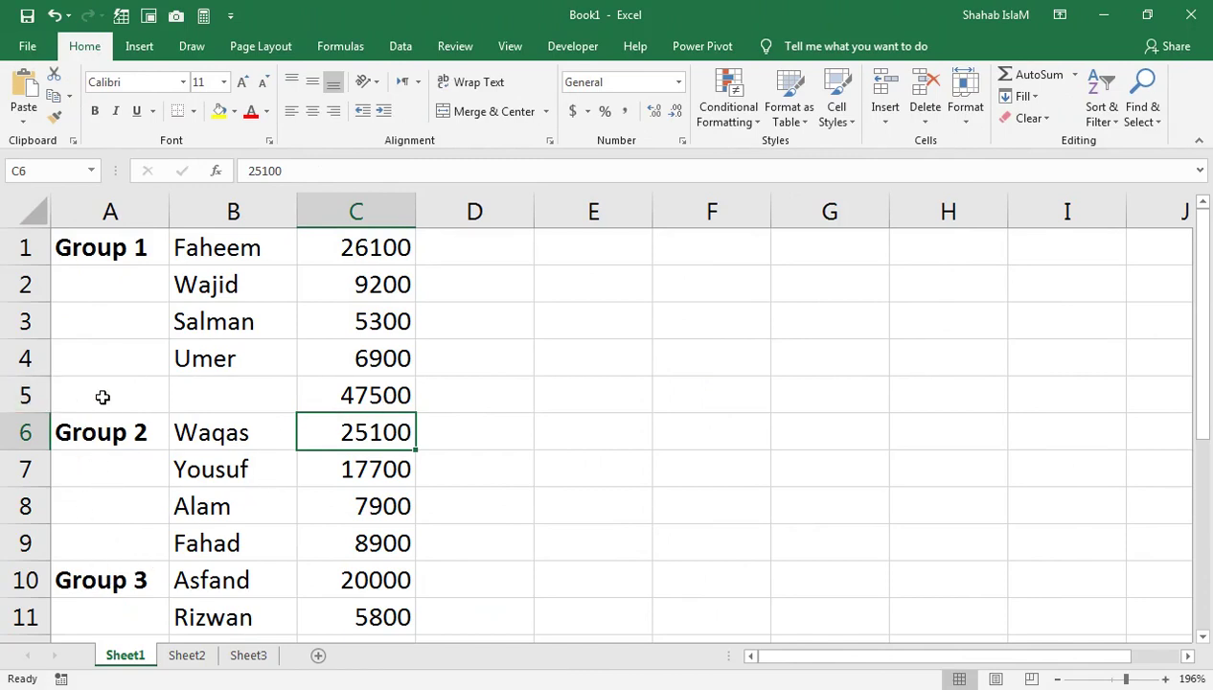
pyautogui.click(338, 394)
pyautogui.press('Delete')
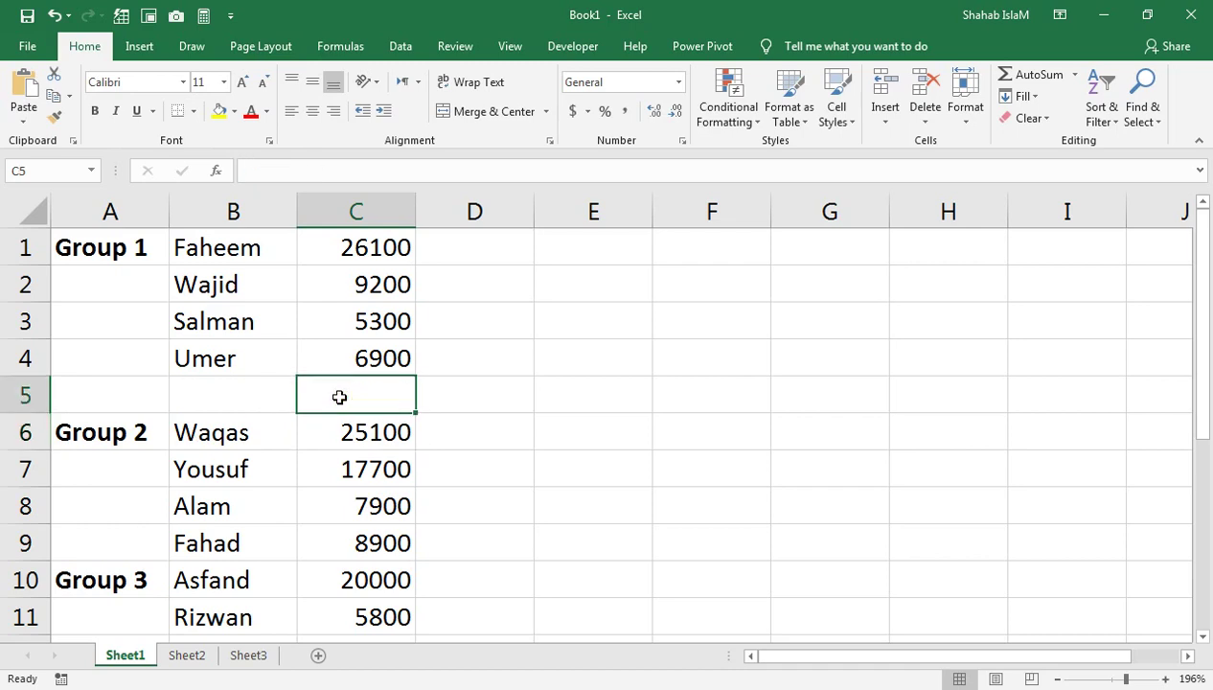
pyautogui.hotkey('ctrl', 'z')
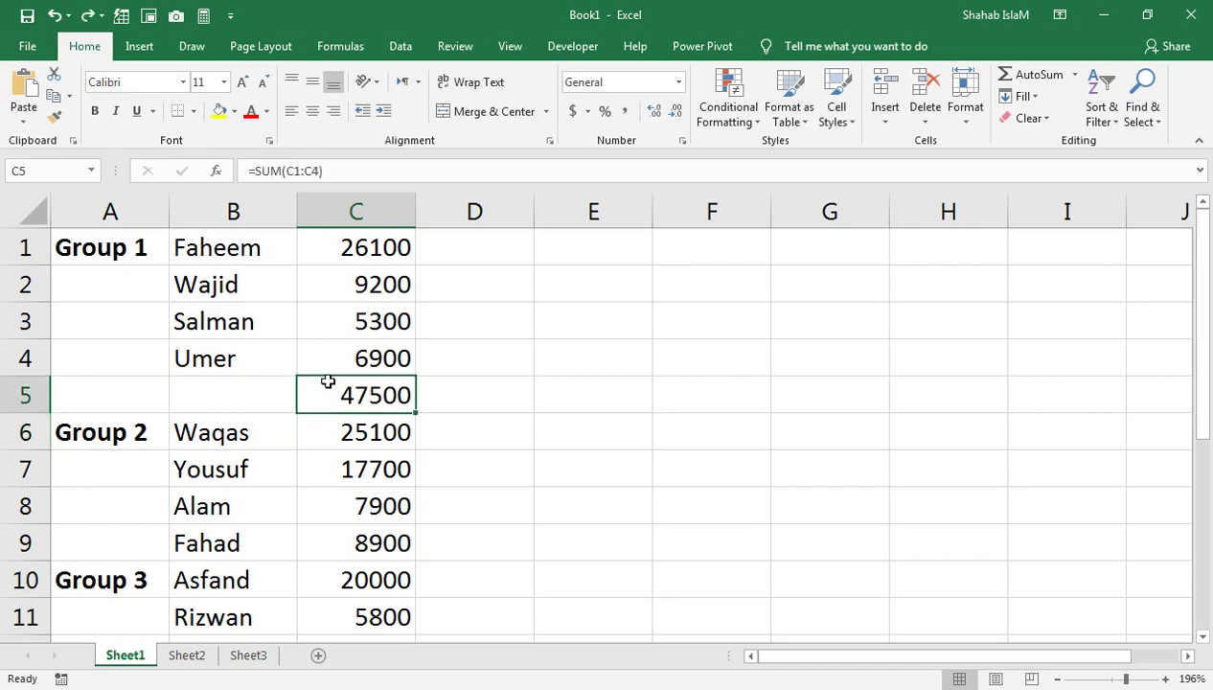
pyautogui.press('Delete')
pyautogui.hotkey('shift', 'space')
pyautogui.hotkey('ctrl', '-')
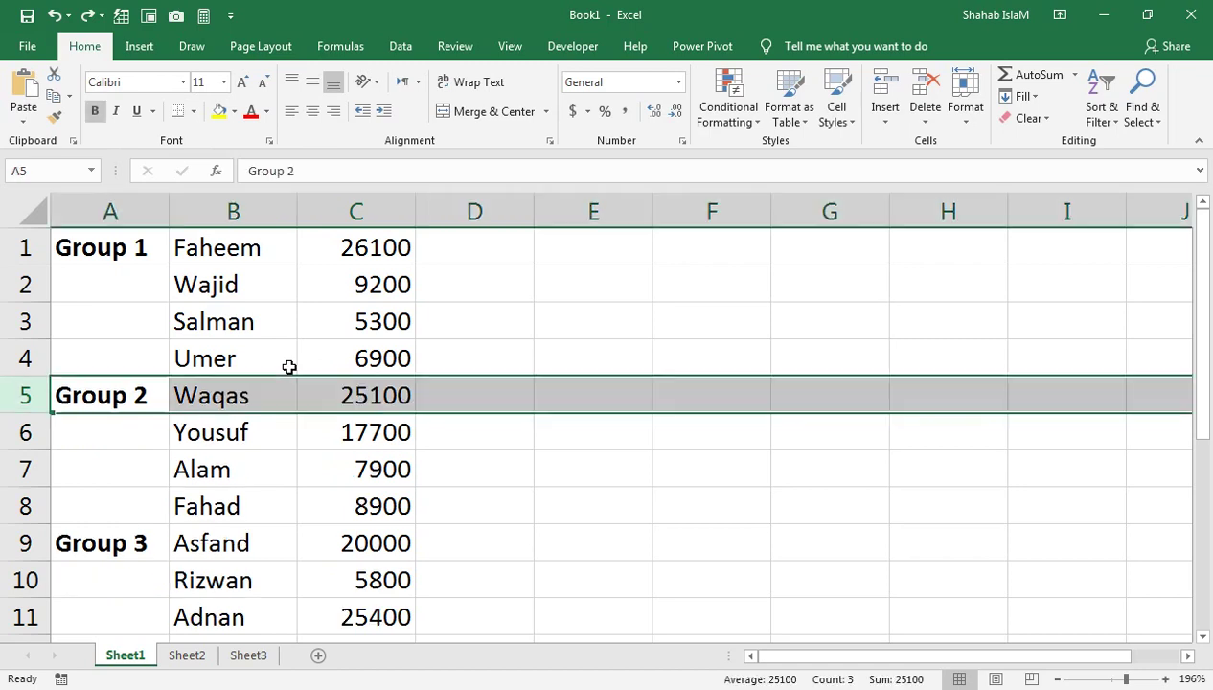
pyautogui.click(249, 347)
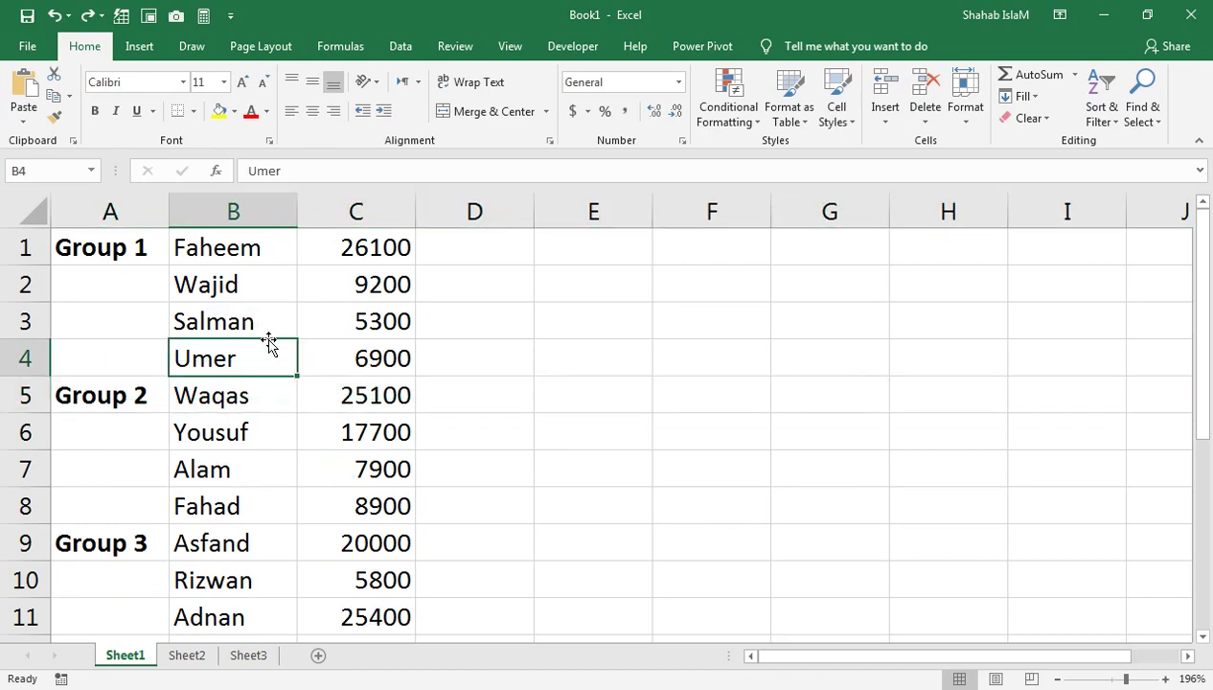
pyautogui.moveTo(139, 249); pyautogui.dragTo(125, 666)
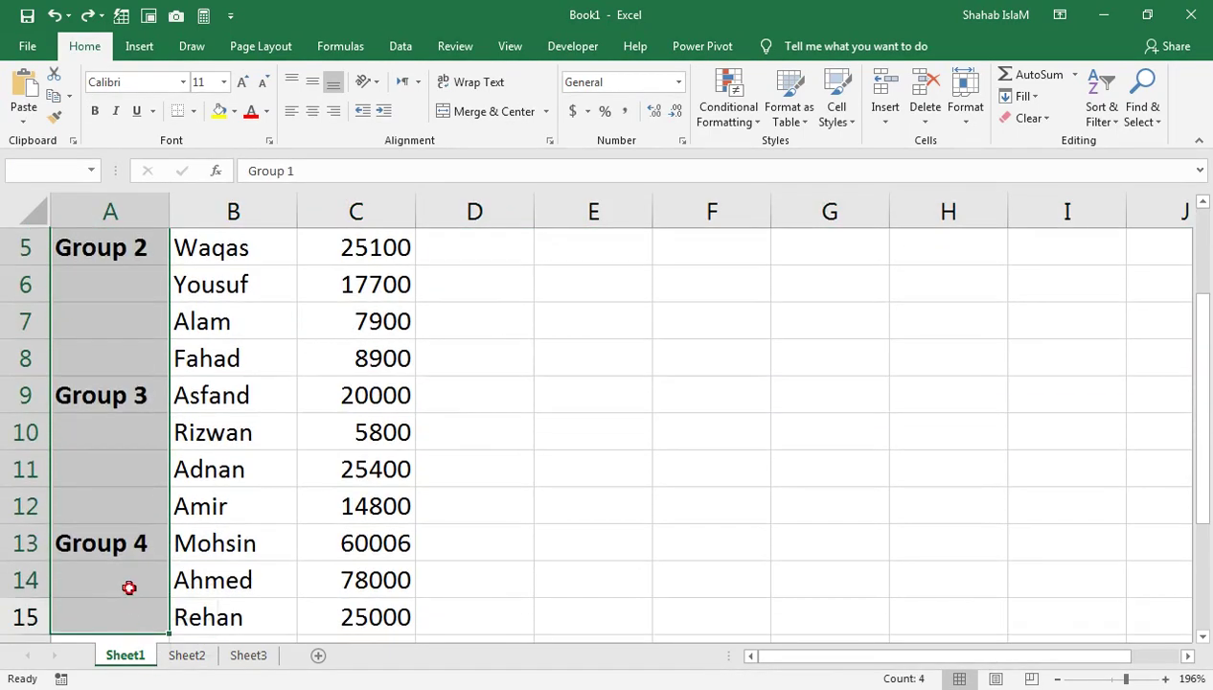
pyautogui.moveTo(125, 666); pyautogui.dragTo(117, 586)
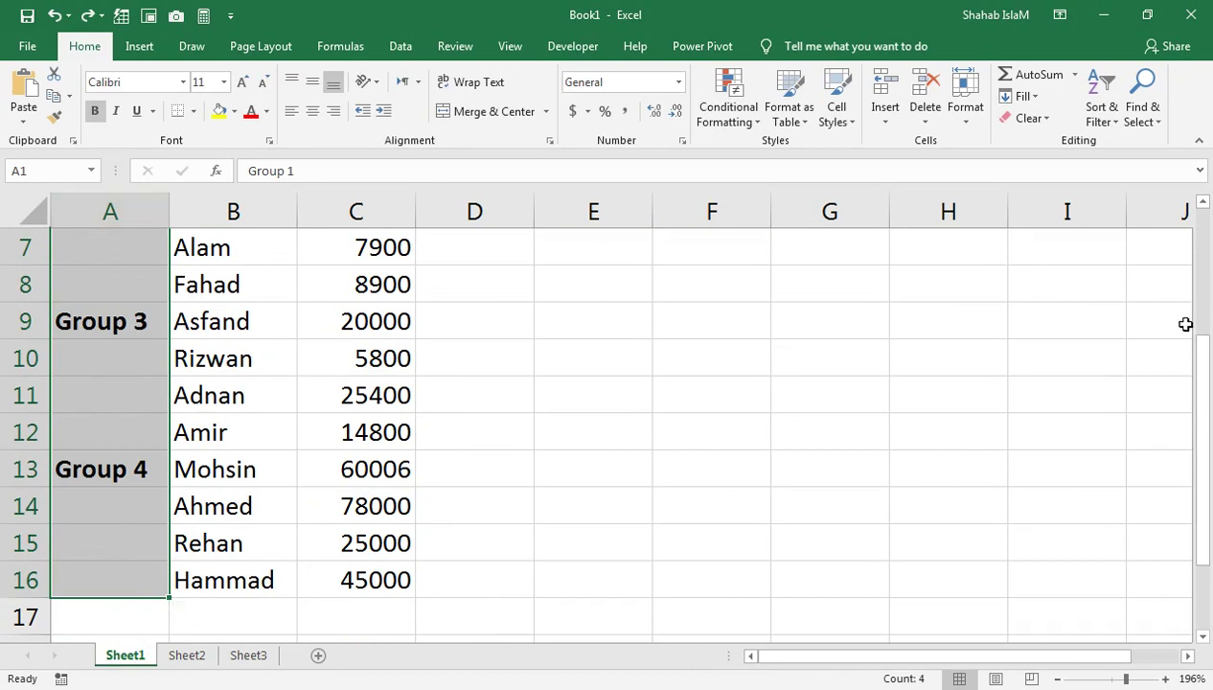
pyautogui.moveTo(1202, 357); pyautogui.dragTo(1171, 185)
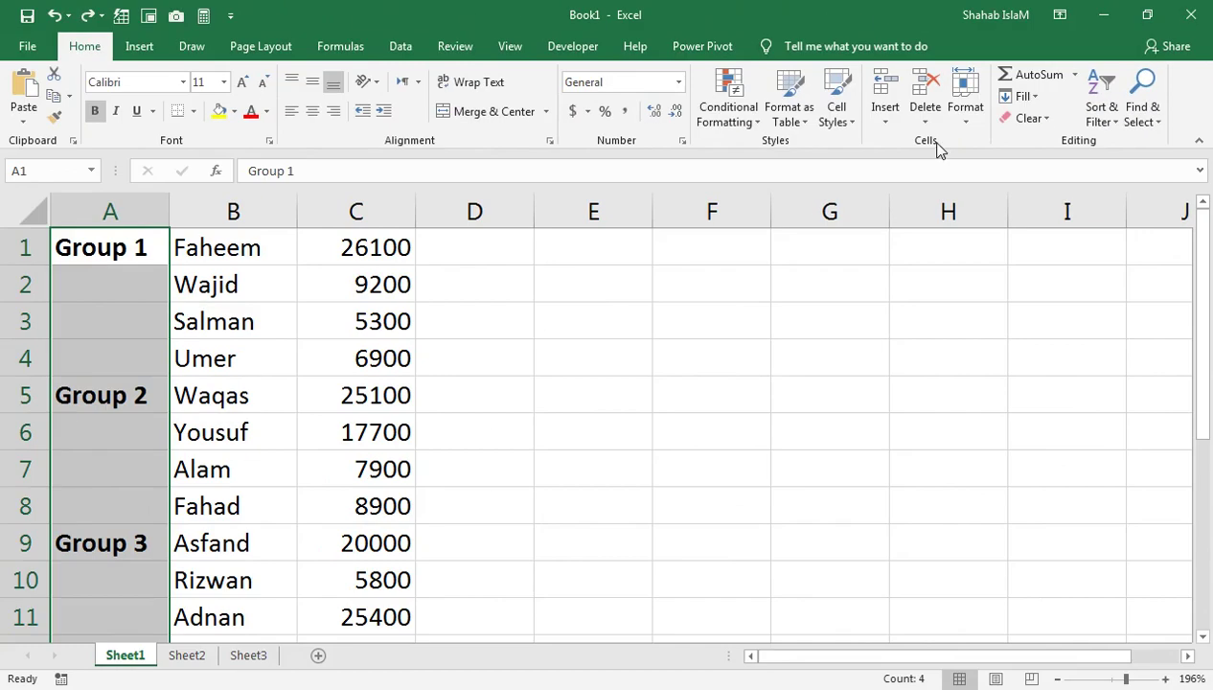
pyautogui.click(474, 321)
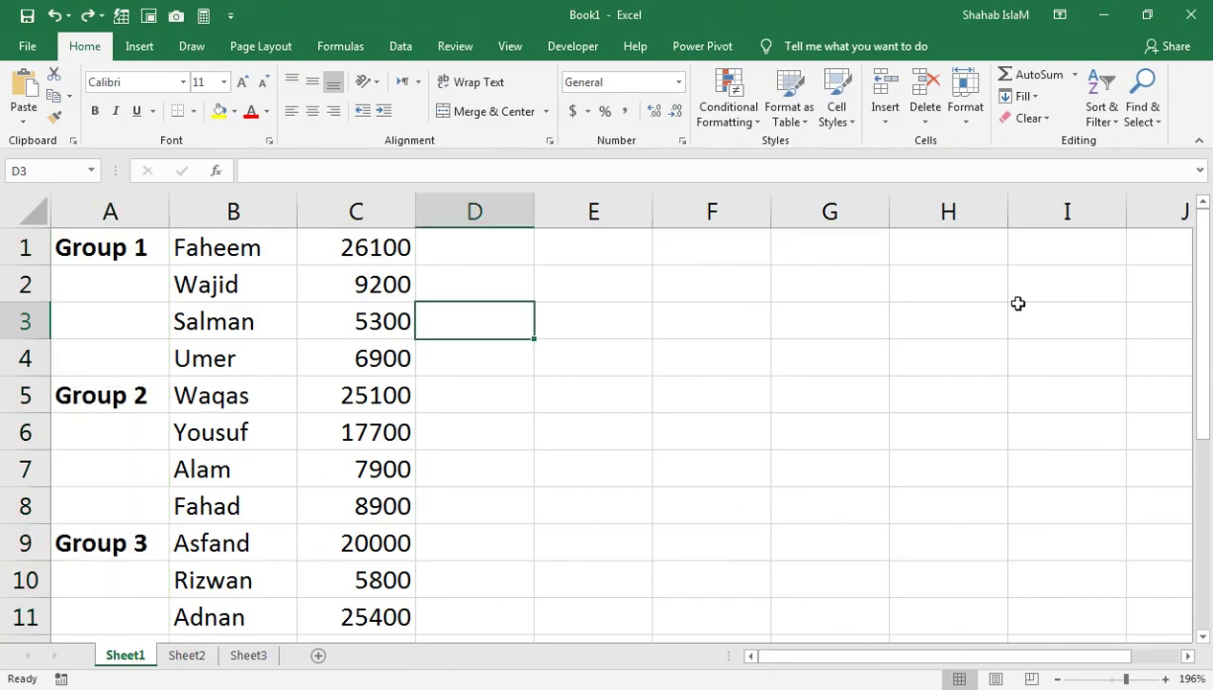
# Try Go To Special with Constants on the whole data, then clear that selection.
pyautogui.press('F5')
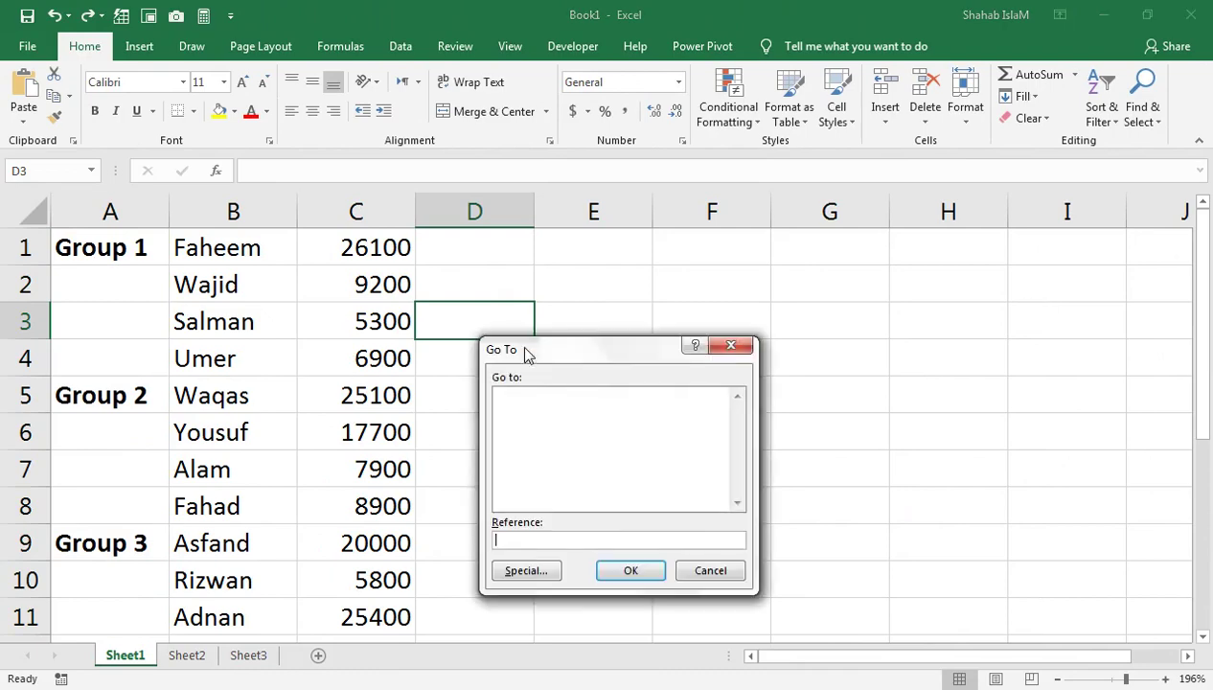
pyautogui.moveTo(504, 349); pyautogui.dragTo(446, 180)
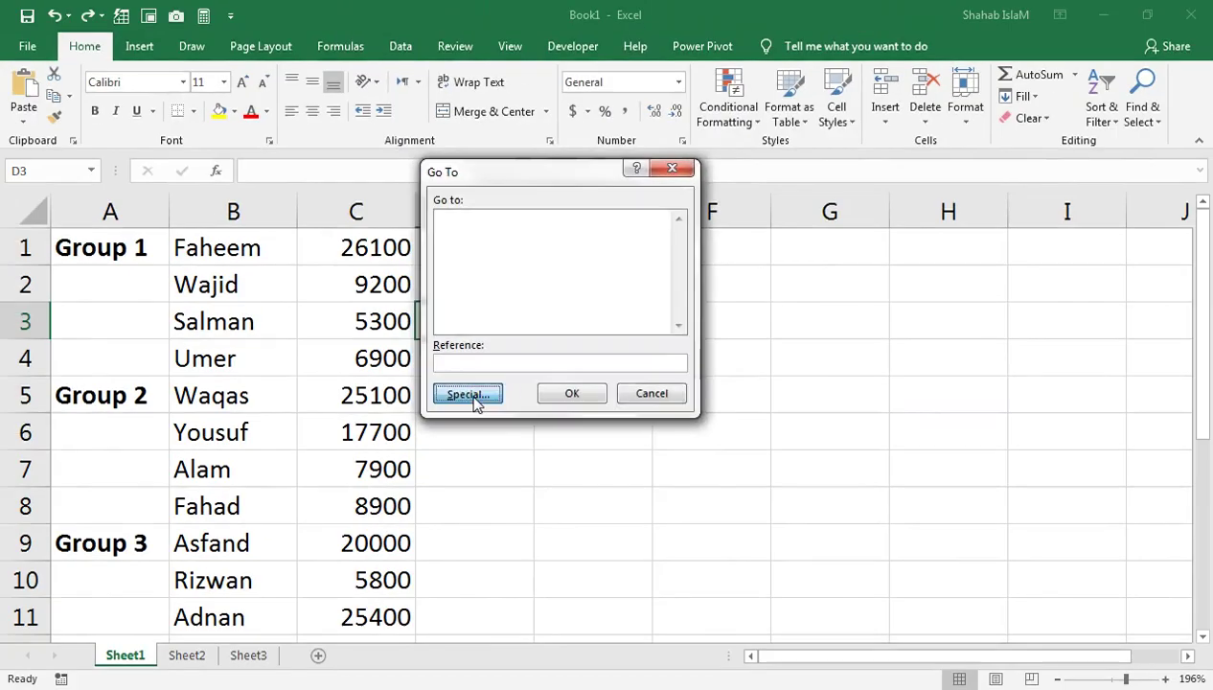
pyautogui.click(654, 458)
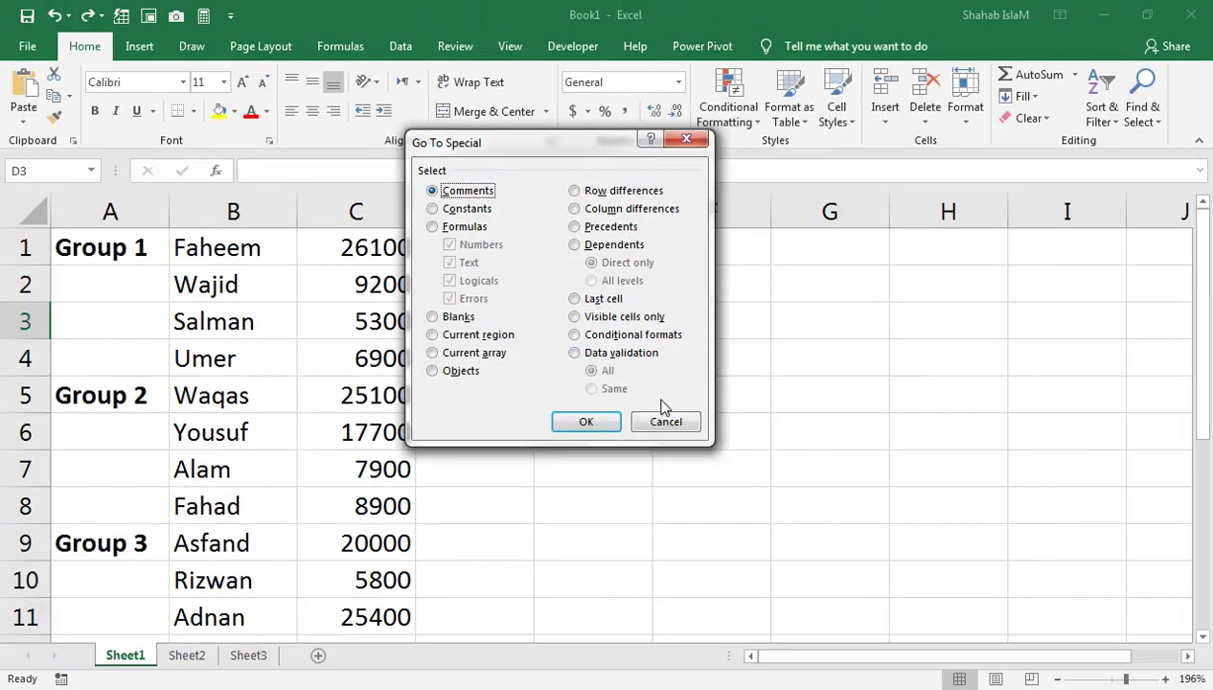
pyautogui.click(659, 422)
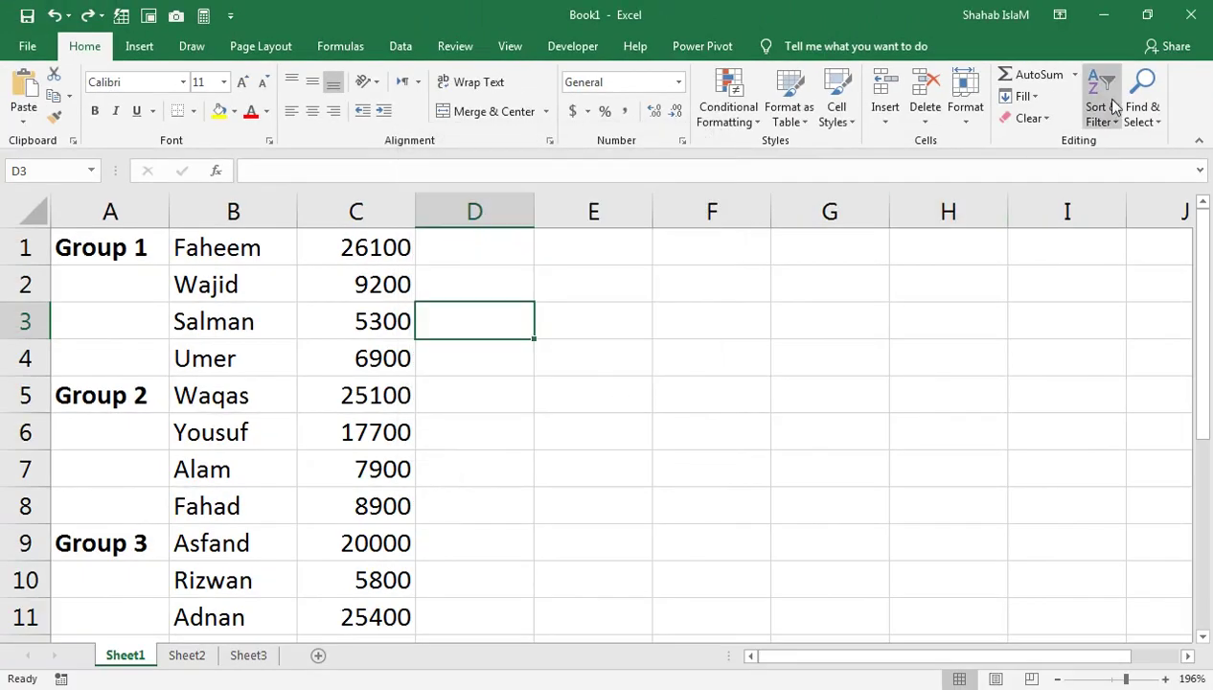
pyautogui.click(1142, 113)
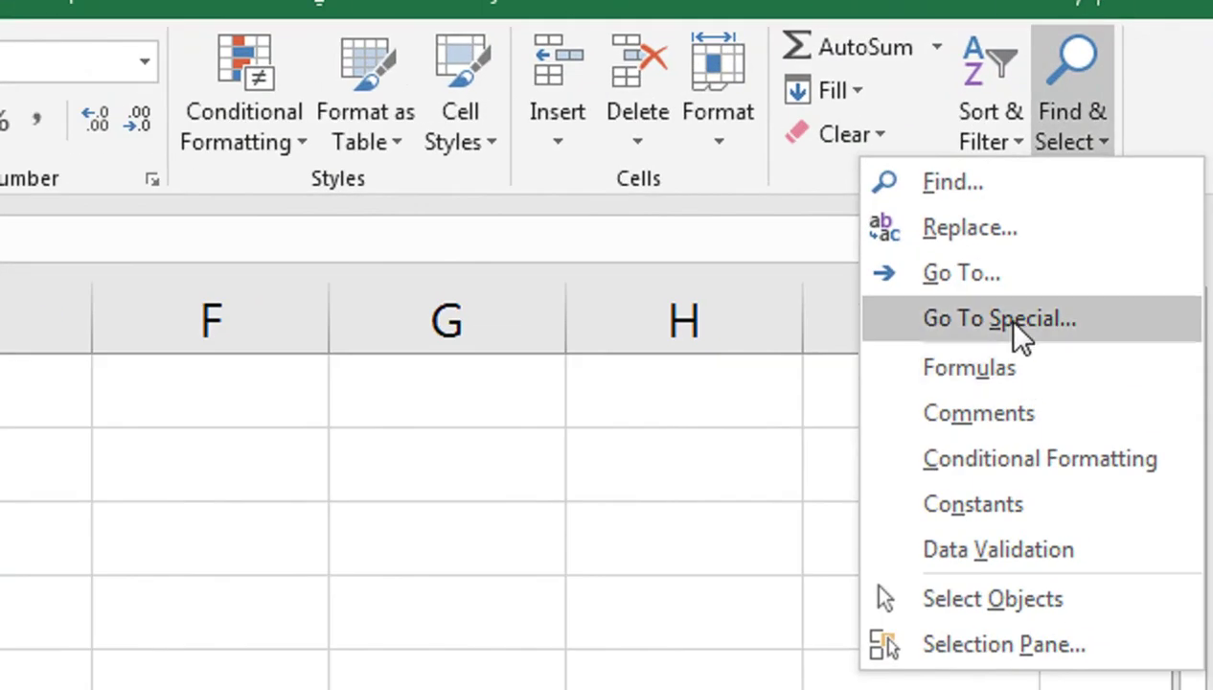
pyautogui.click(1013, 319)
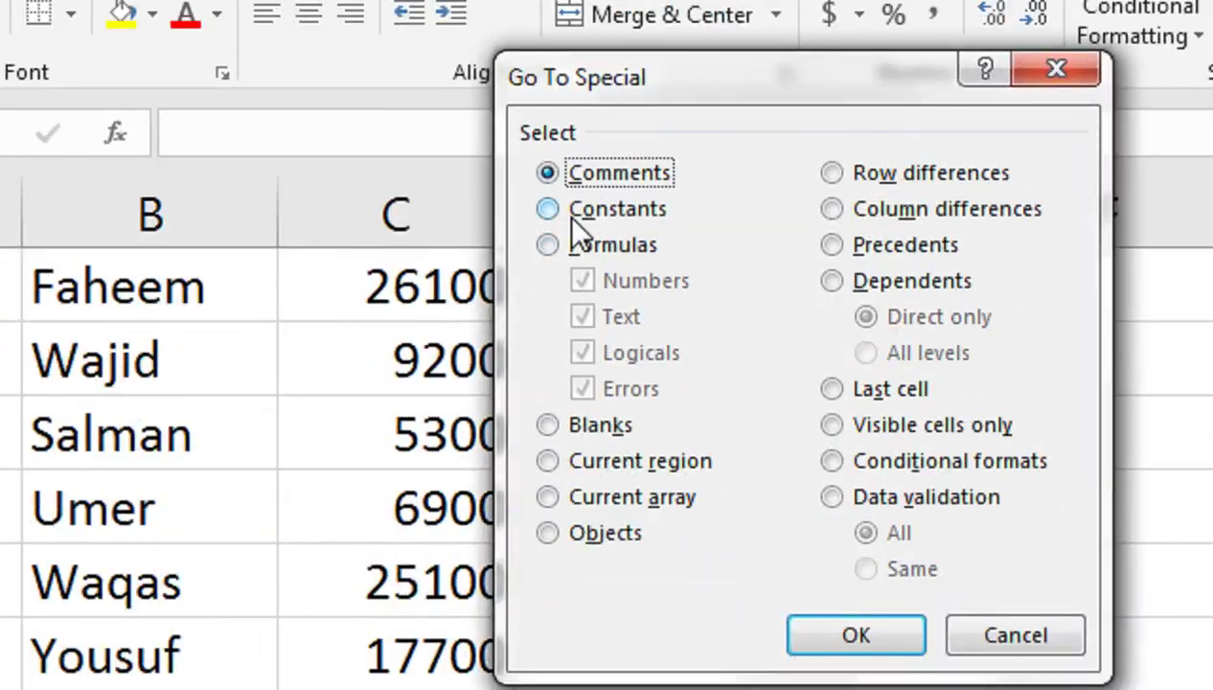
pyautogui.click(571, 214)
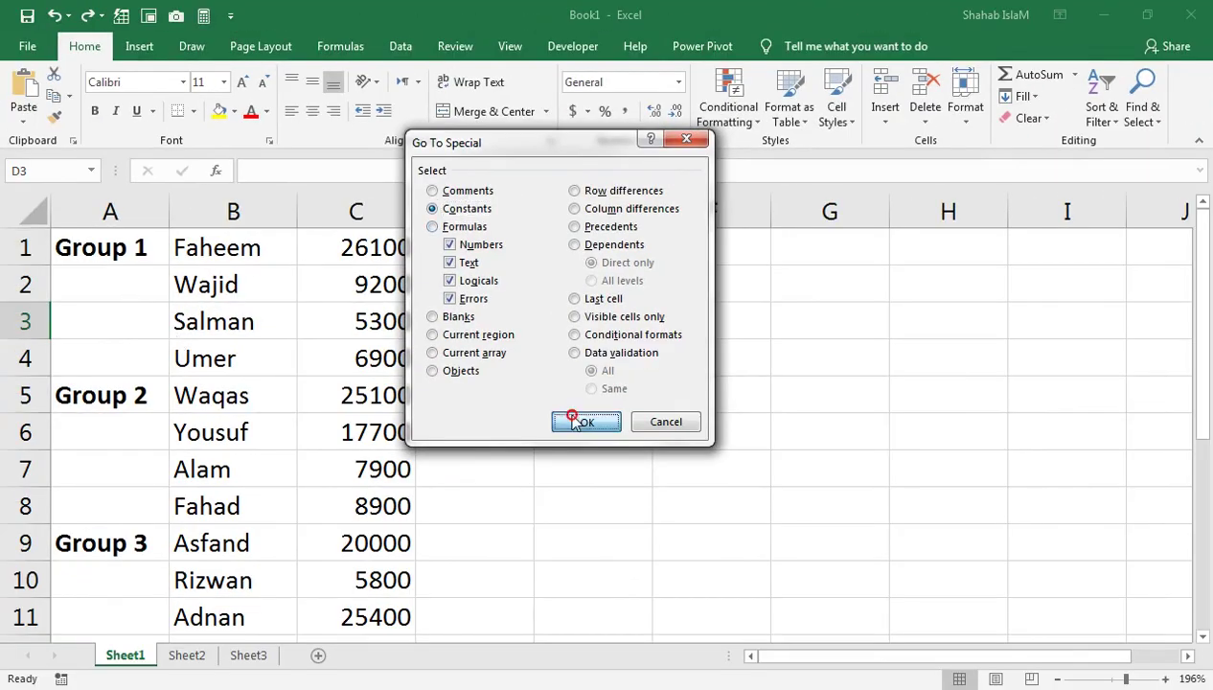
pyautogui.click(582, 420)
pyautogui.click(226, 347)
# Select column A from Group 1 down and keep only its constant Group label cells.
pyautogui.moveTo(102, 247)
pyautogui.mouseDown()
pyautogui.moveTo(110, 627)
pyautogui.moveTo(103, 579)
pyautogui.mouseUp()
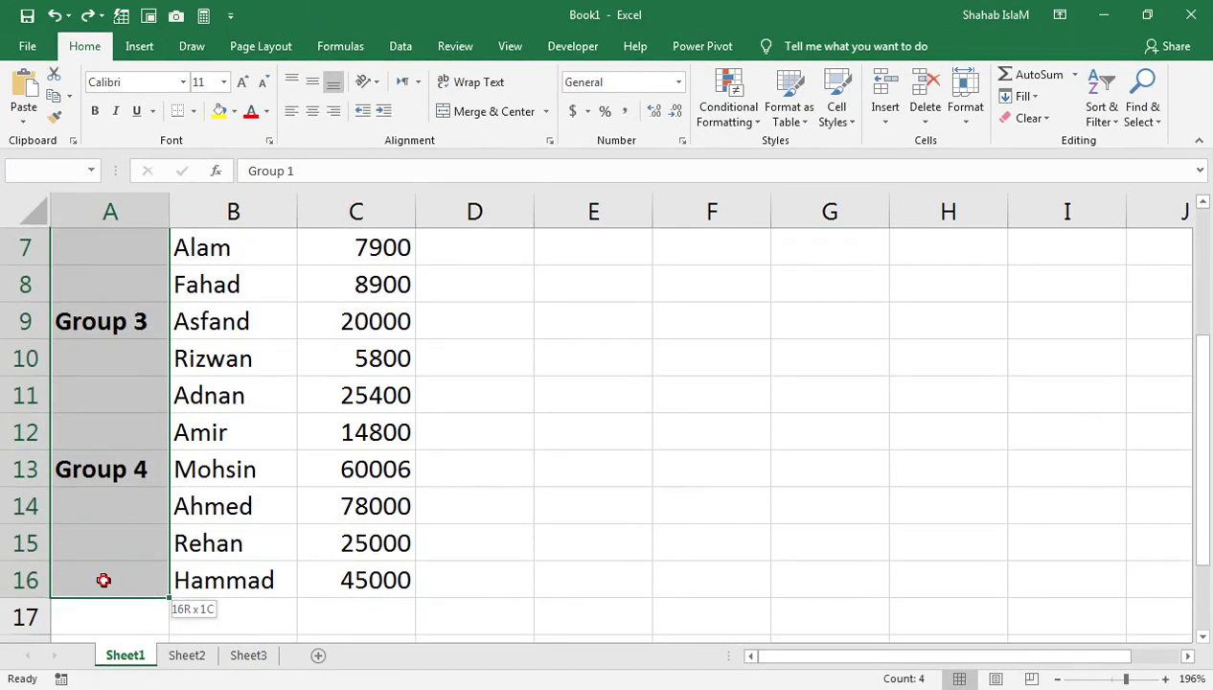
pyautogui.click(1135, 105)
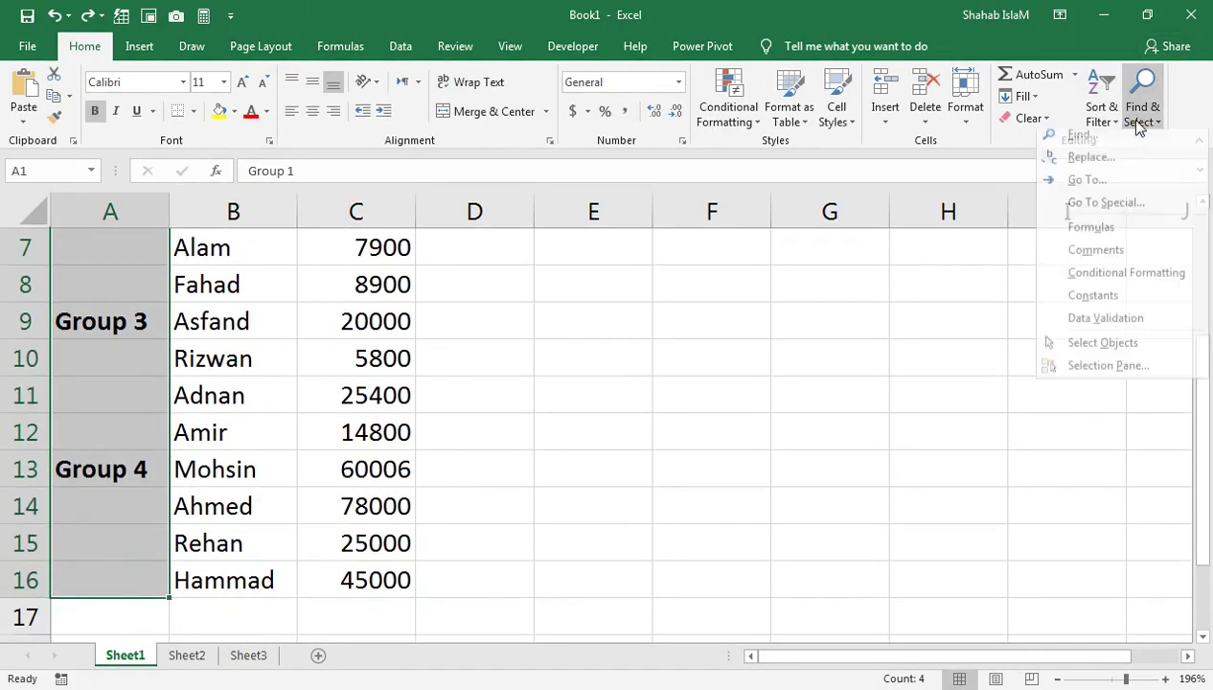
pyautogui.click(1092, 212)
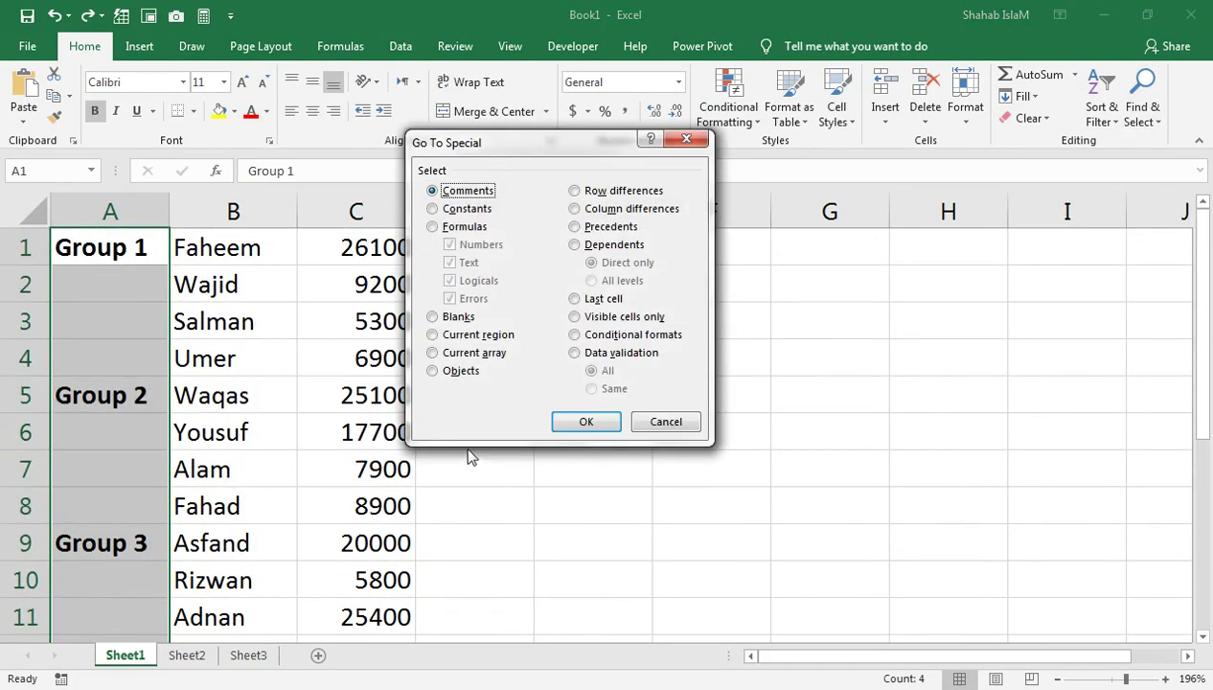
pyautogui.click(456, 211)
pyautogui.click(579, 422)
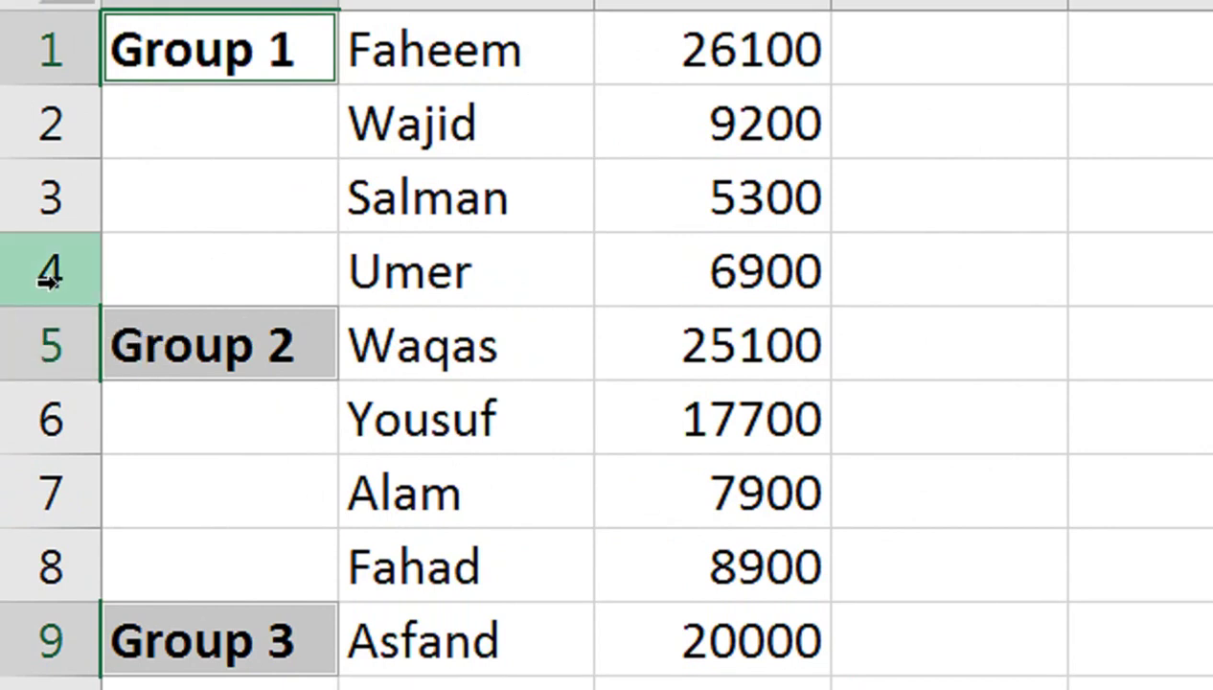
pyautogui.rightClick(59, 348)
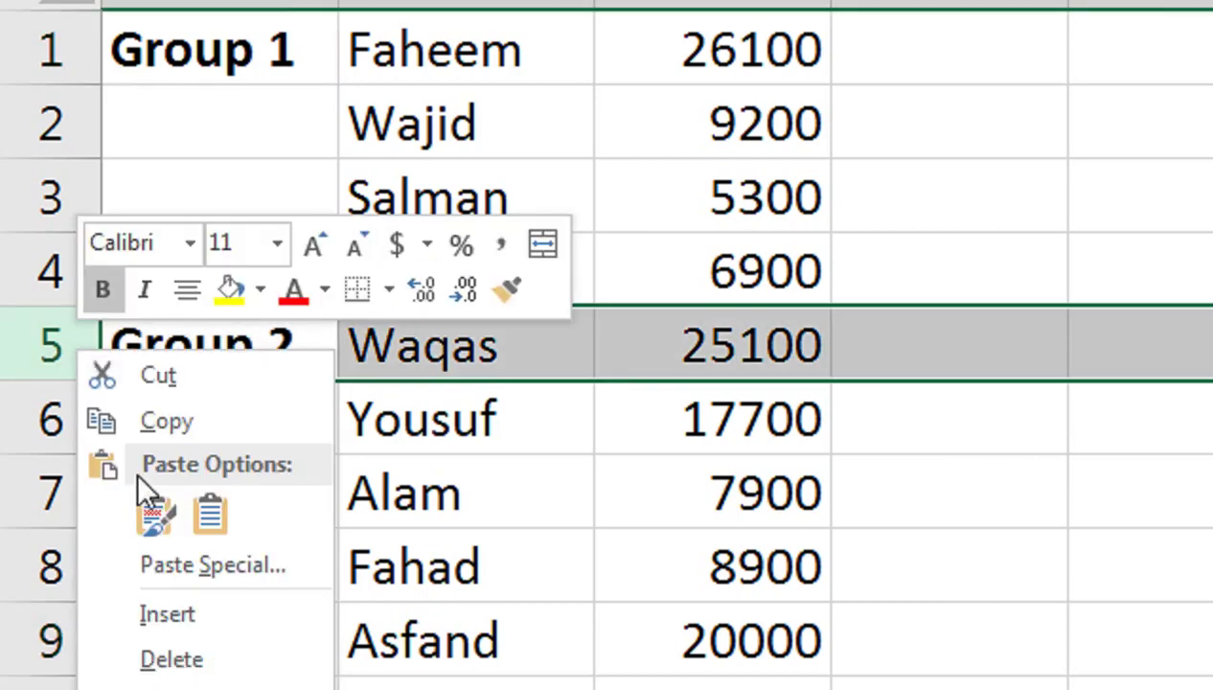
pyautogui.click(150, 529)
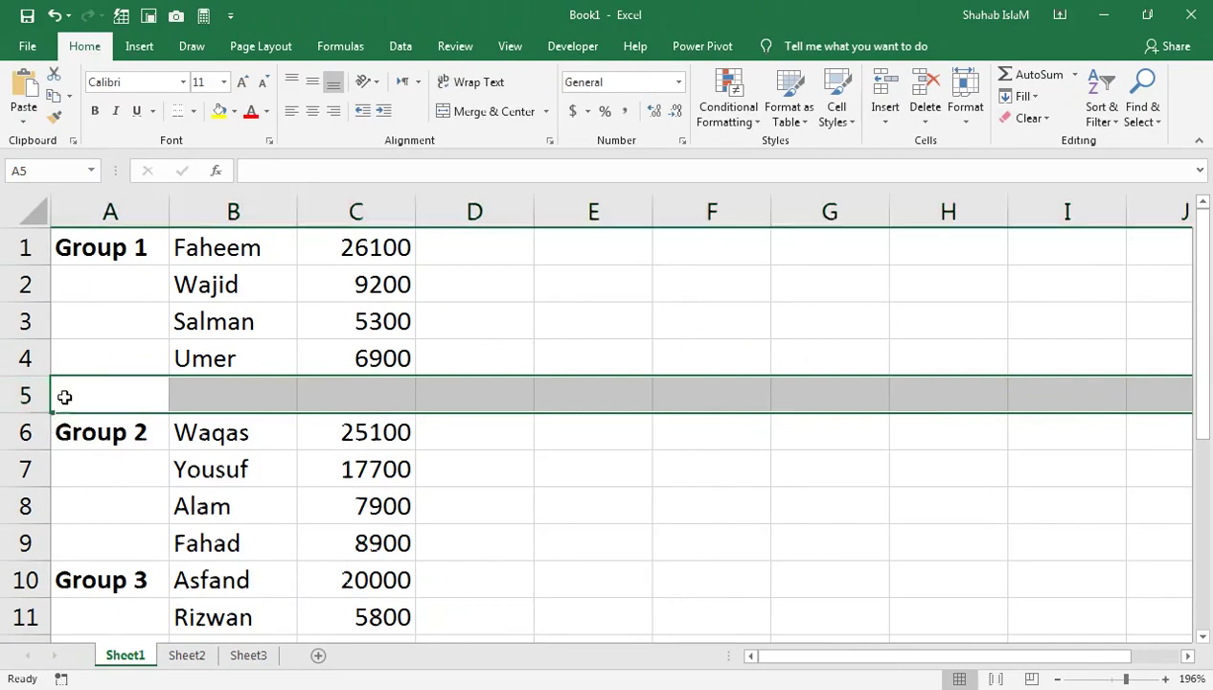
pyautogui.hotkey('ctrl', '-')
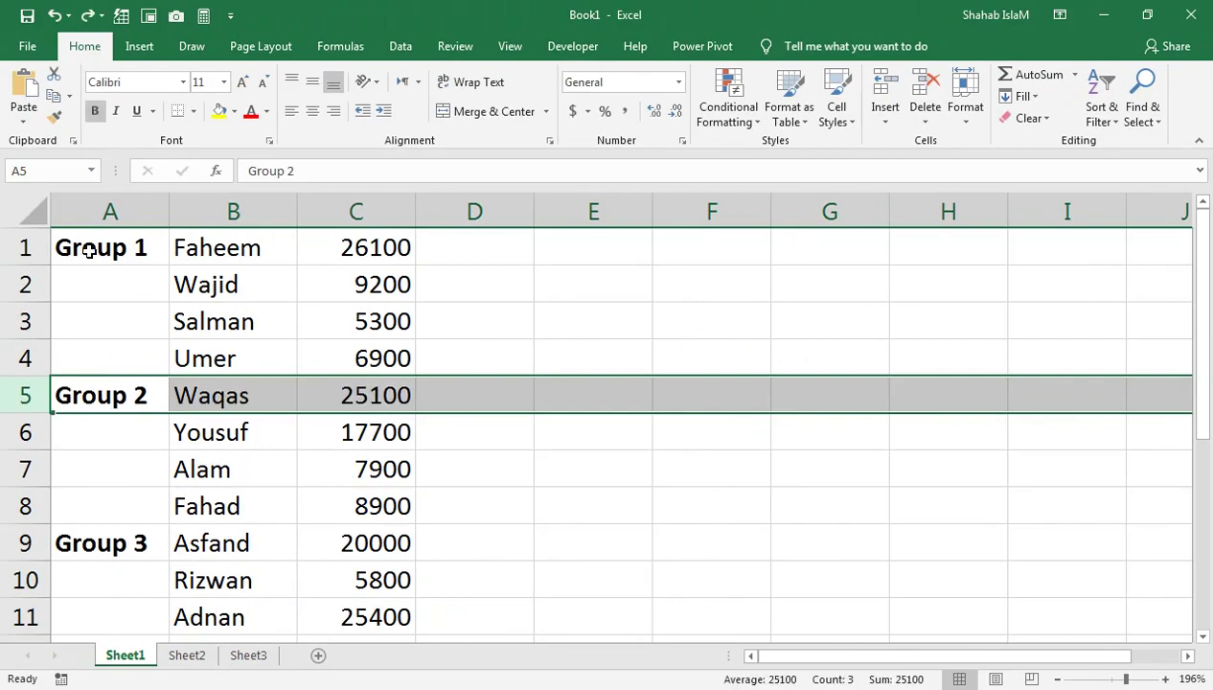
# Select A1:A16 and narrow it to the Group label constants via Go To Special.
pyautogui.click(88, 250)
pyautogui.moveTo(88, 250); pyautogui.dragTo(178, 634)
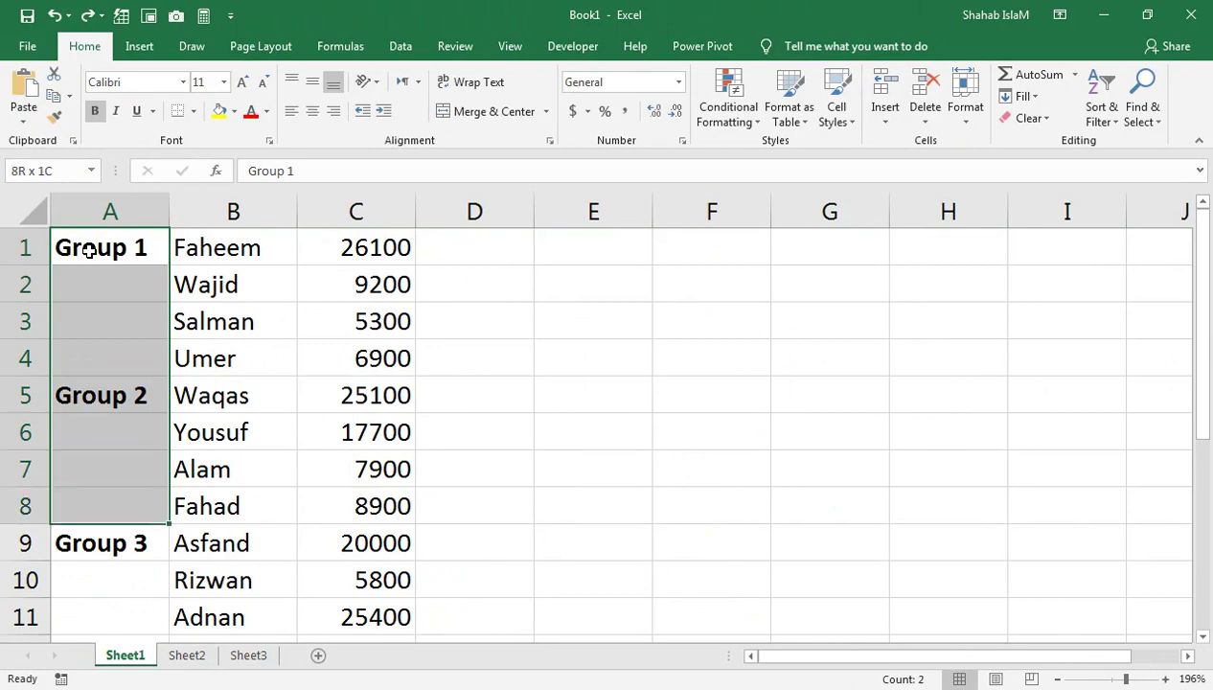
pyautogui.moveTo(177, 635); pyautogui.dragTo(183, 589)
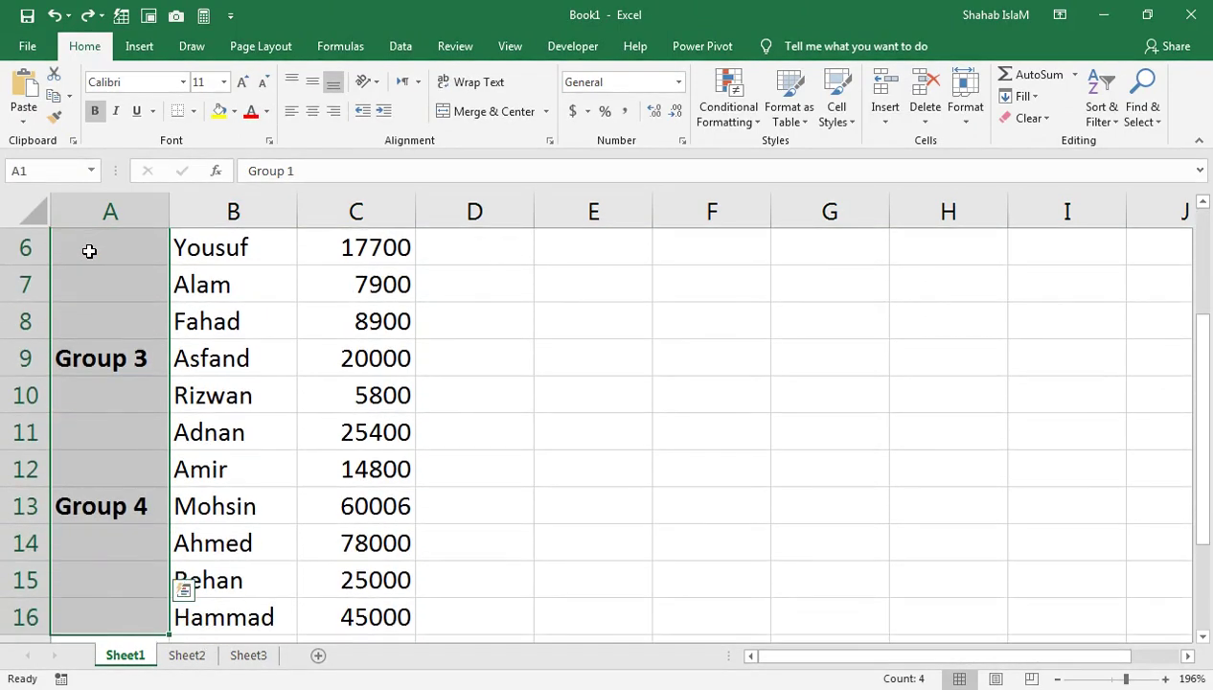
pyautogui.hotkey('ctrl', 'q')
pyautogui.click(1142, 110)
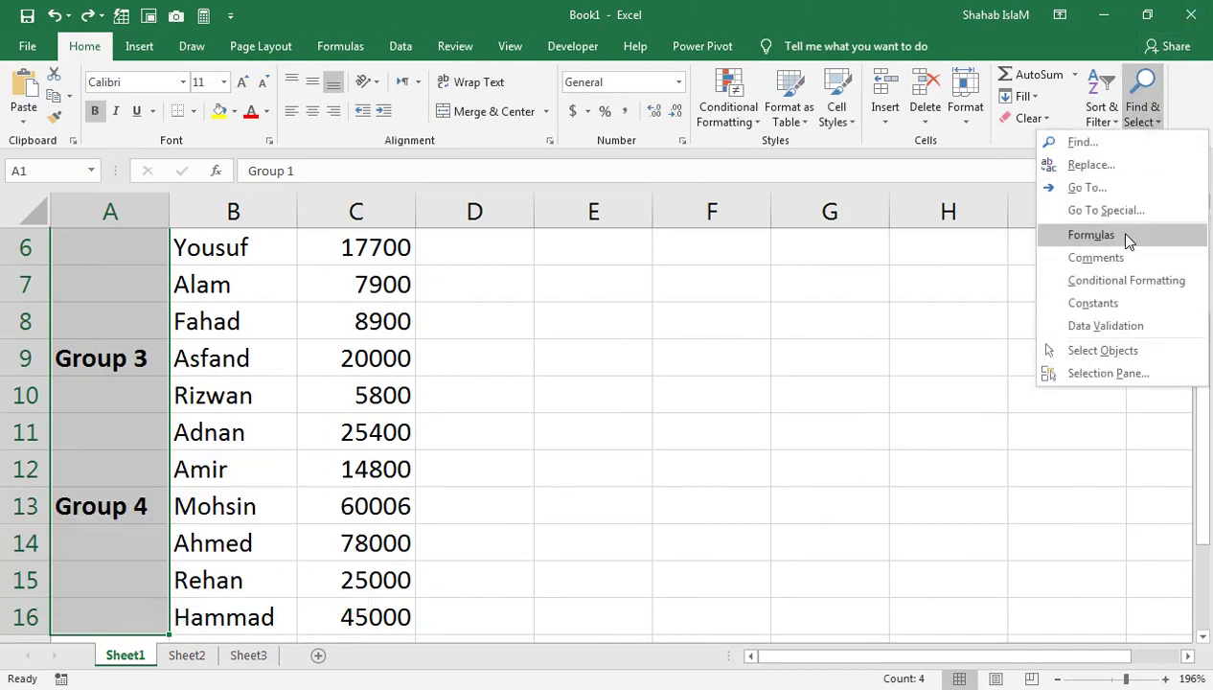
pyautogui.click(1101, 210)
pyautogui.click(463, 209)
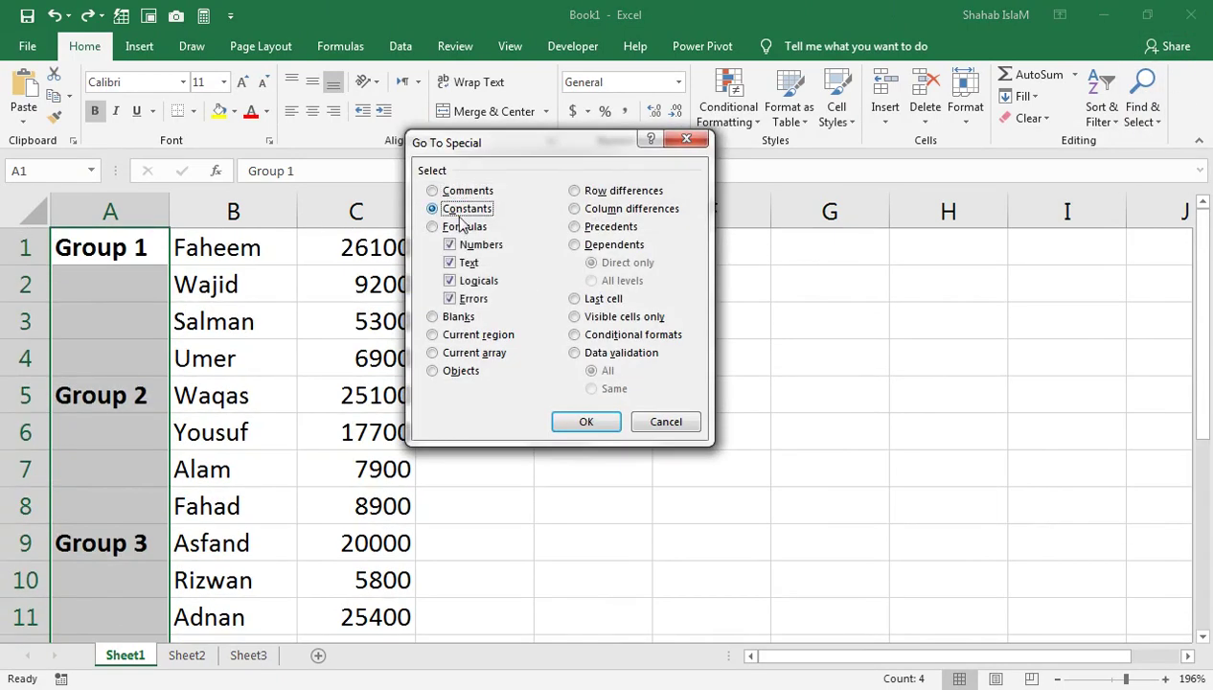
pyautogui.click(586, 422)
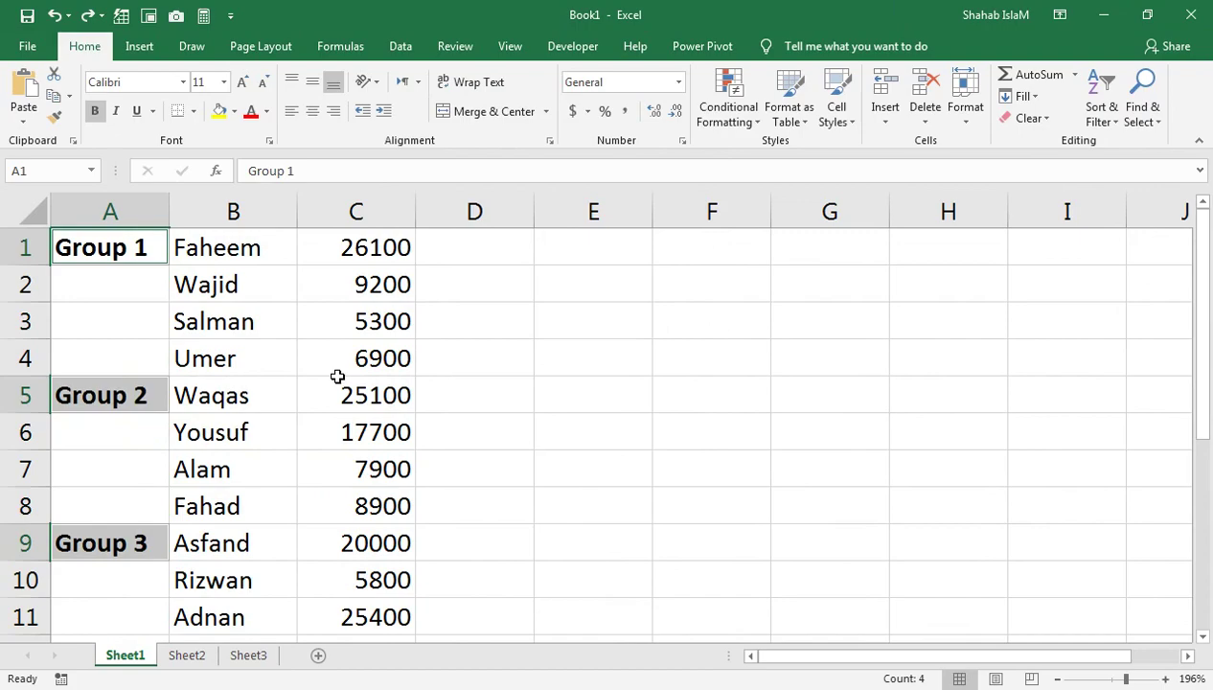
pyautogui.hotkey('ctrl', 'shift', '+')
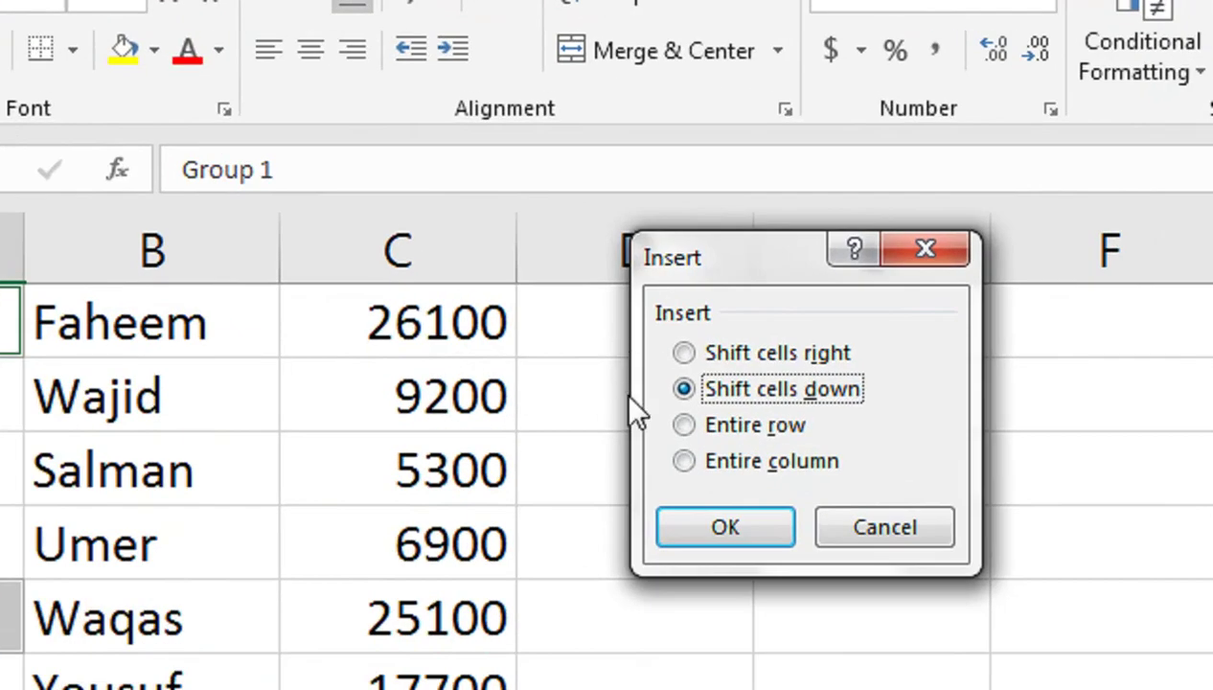
# Insert an entire blank row above each selected Group label, then select cell A6.
pyautogui.click(726, 430)
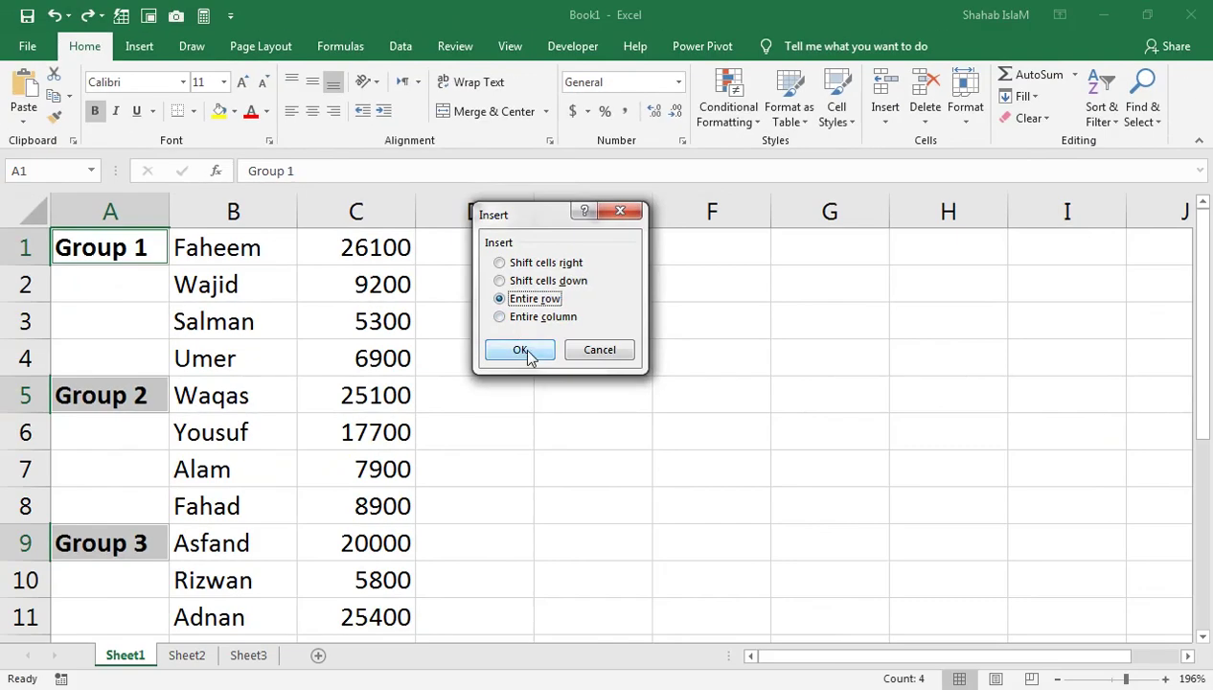
pyautogui.click(514, 348)
pyautogui.click(117, 436)
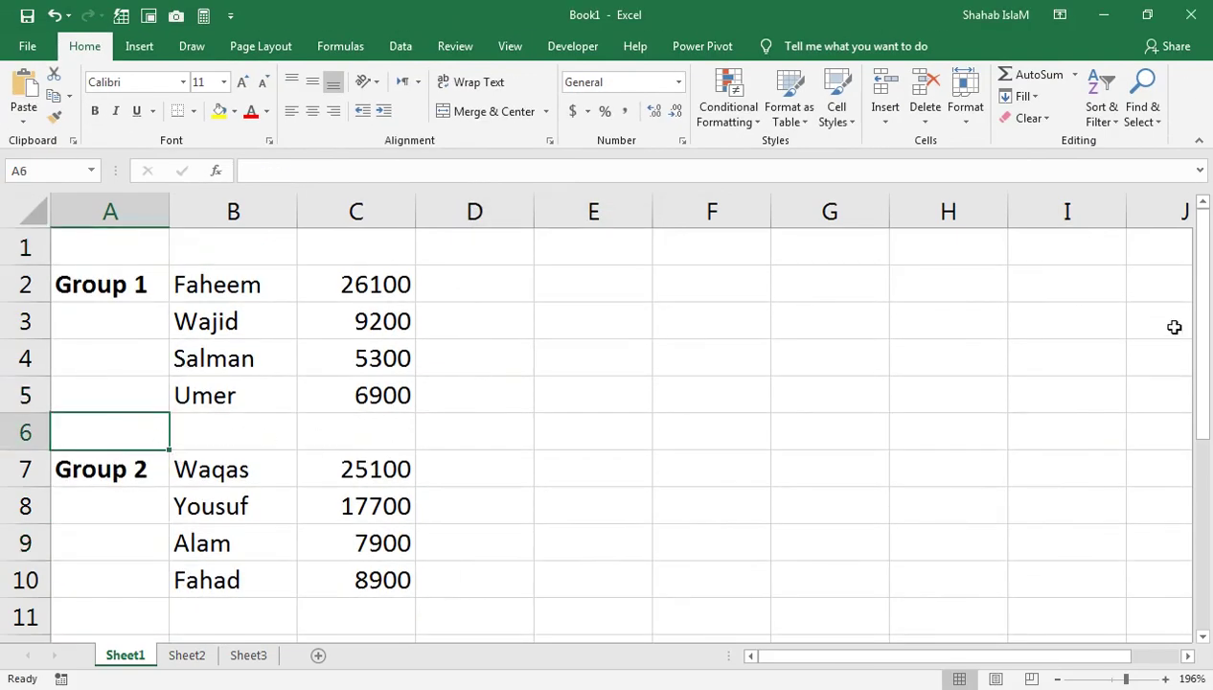
# Select the empty cells C6 and C11, then the salary range C2:C21.
pyautogui.moveTo(1200, 299); pyautogui.dragTo(1208, 433)
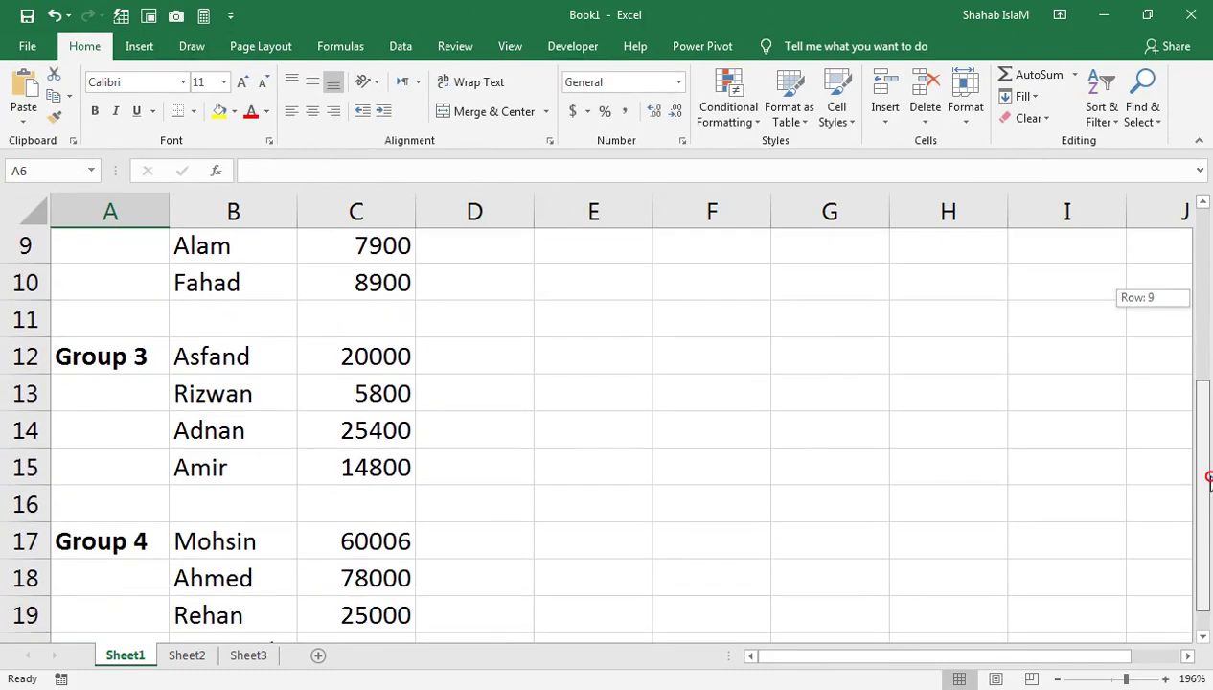
pyautogui.moveTo(1208, 434); pyautogui.dragTo(1203, 299)
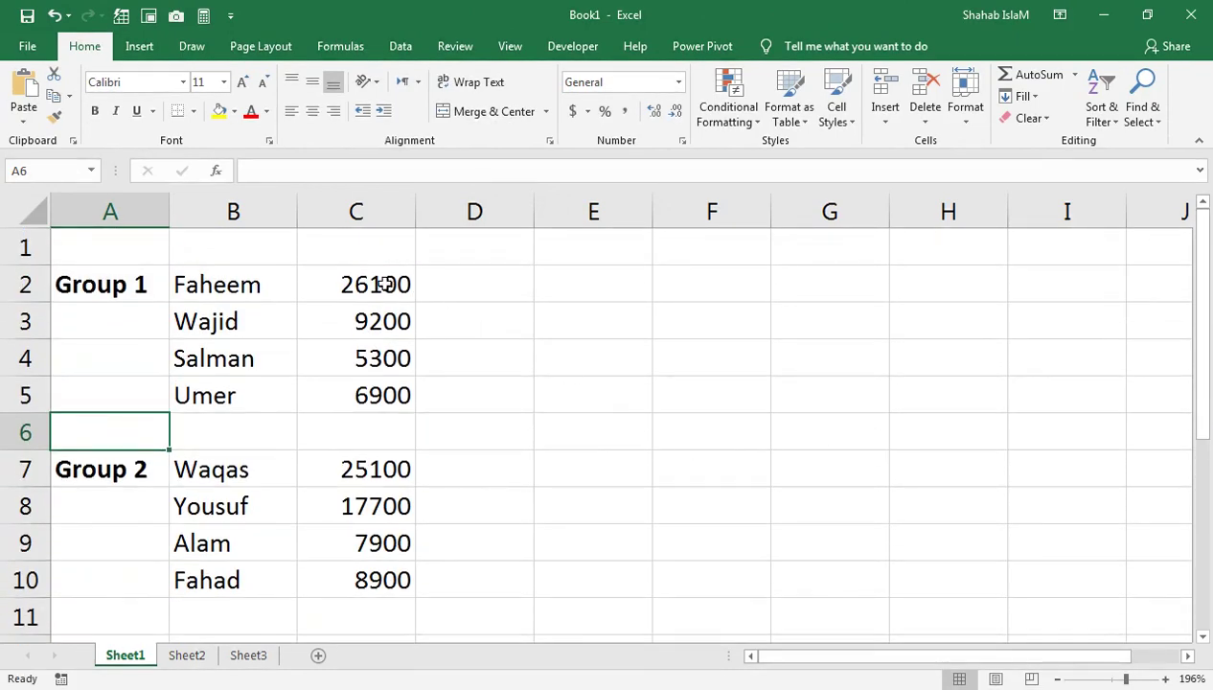
pyautogui.moveTo(381, 281); pyautogui.dragTo(368, 434)
pyautogui.click(368, 434)
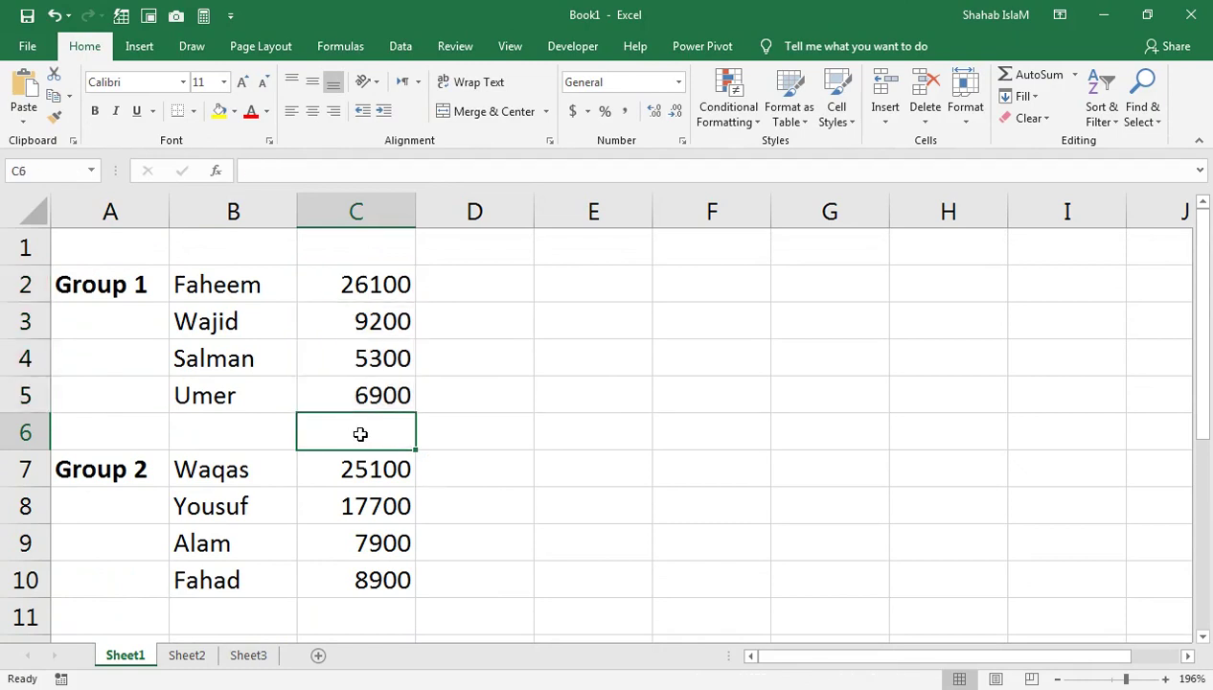
pyautogui.click(353, 627)
pyautogui.click(355, 431)
pyautogui.keyDown('ctrl'); pyautogui.click(350, 615); pyautogui.keyUp('ctrl')
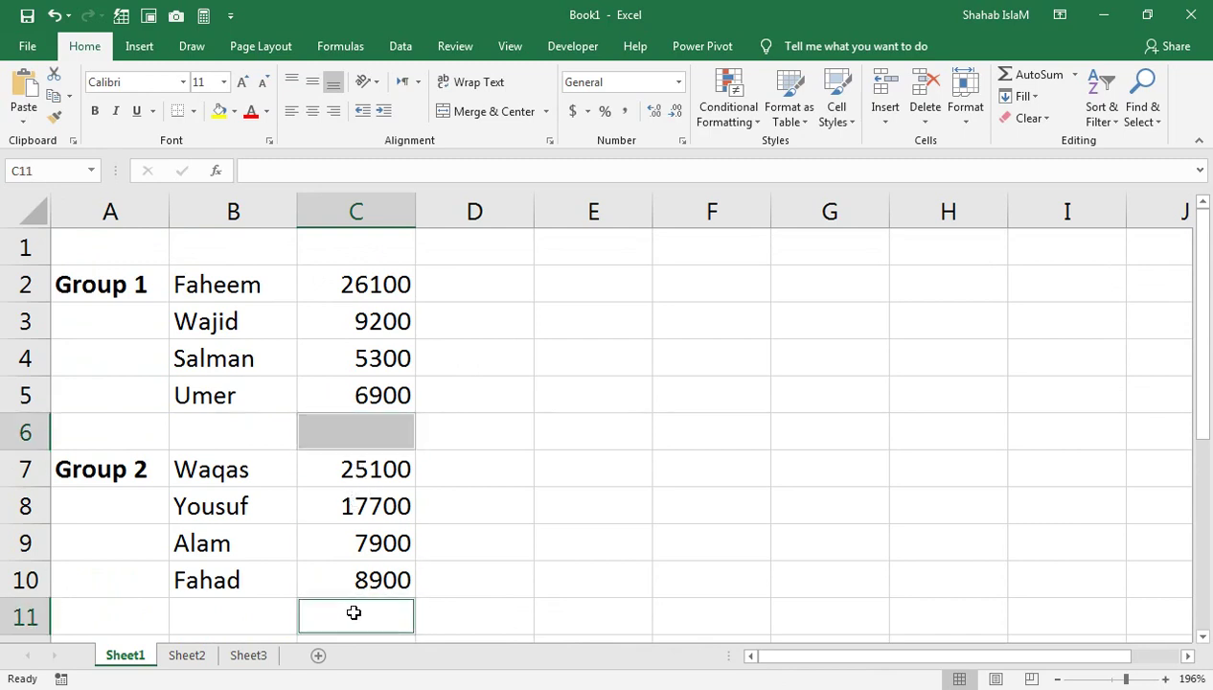
pyautogui.moveTo(374, 280); pyautogui.dragTo(418, 614)
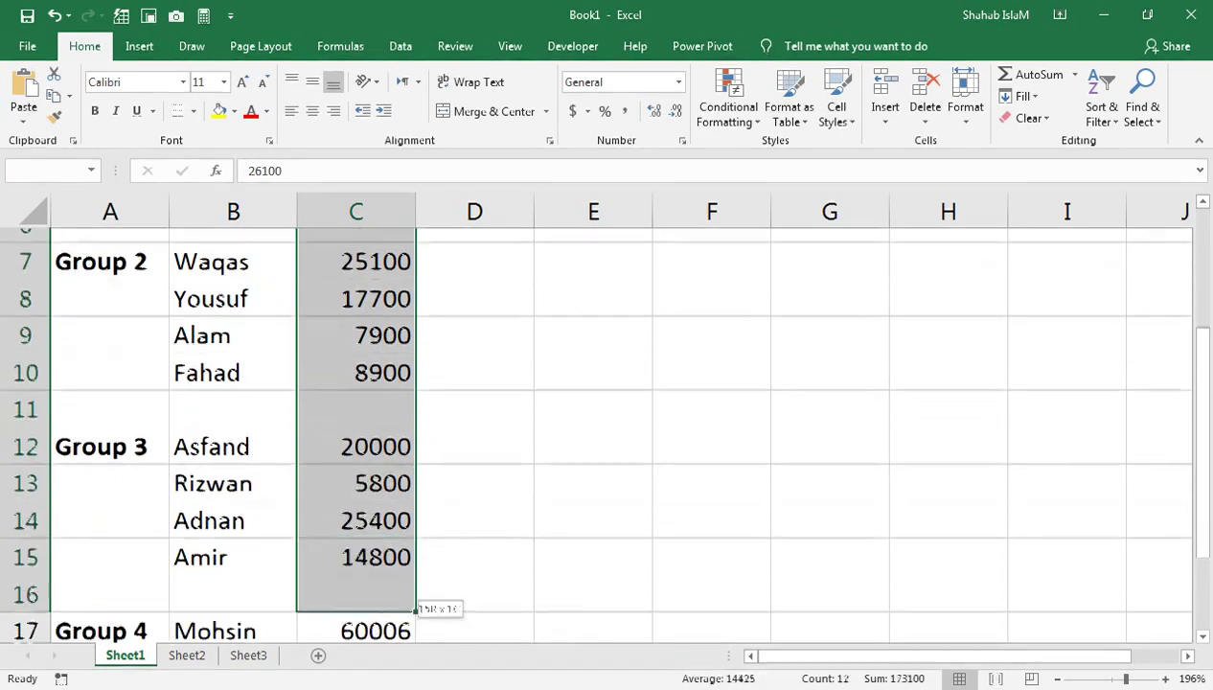
pyautogui.moveTo(416, 611); pyautogui.dragTo(353, 593)
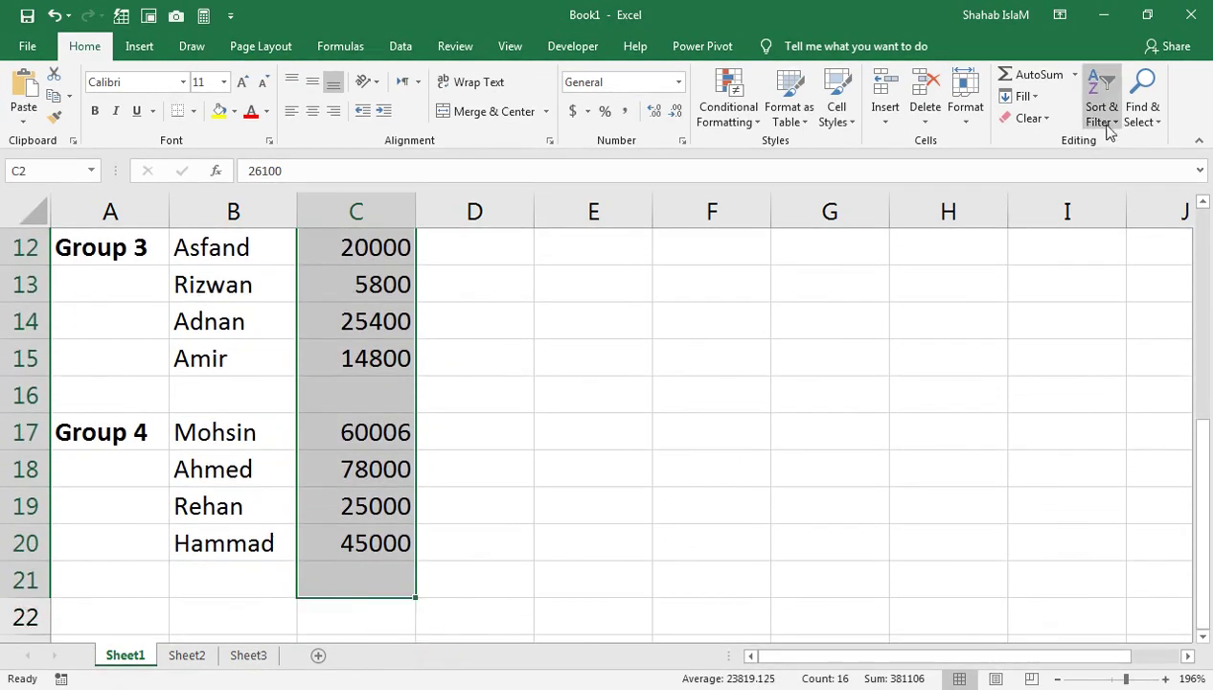
# Narrow the selection to the blank salary cells with Go To Special > Blanks.
pyautogui.click(1141, 113)
pyautogui.click(1137, 218)
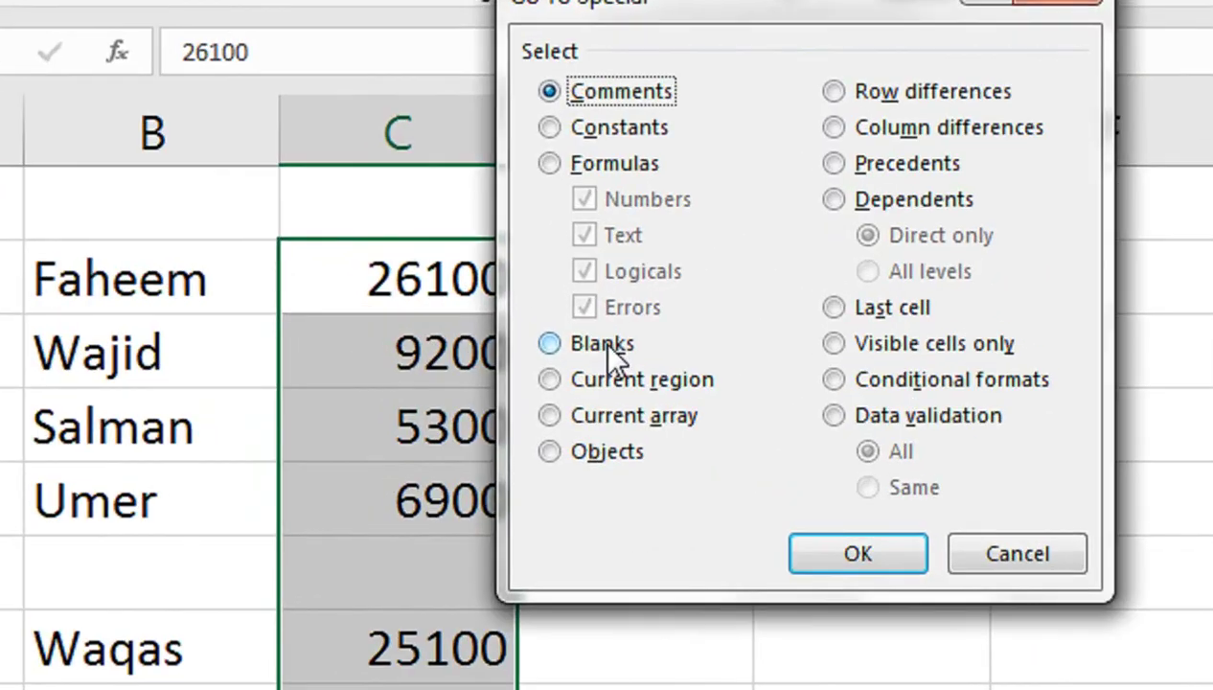
pyautogui.click(462, 321)
pyautogui.click(615, 425)
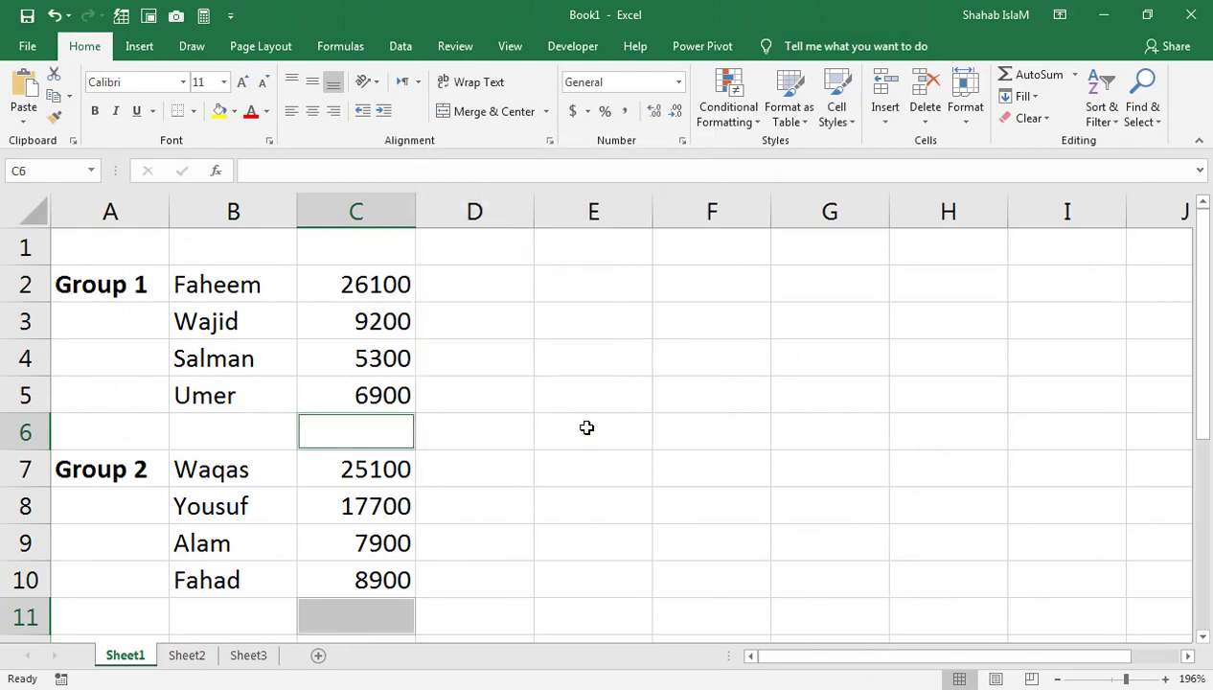
# AutoSum the blanks into subtotals 47500, 59600 and 66000, then move to empty C21.
pyautogui.moveTo(1200, 268); pyautogui.dragTo(1209, 543)
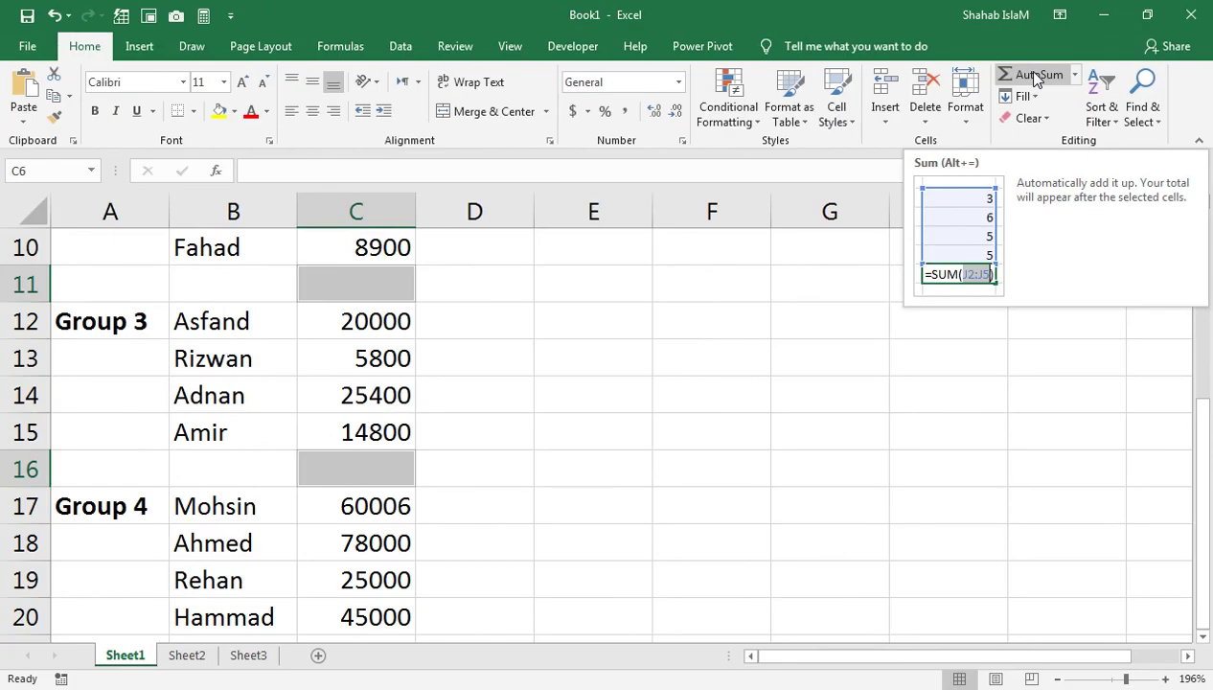
pyautogui.click(1035, 76)
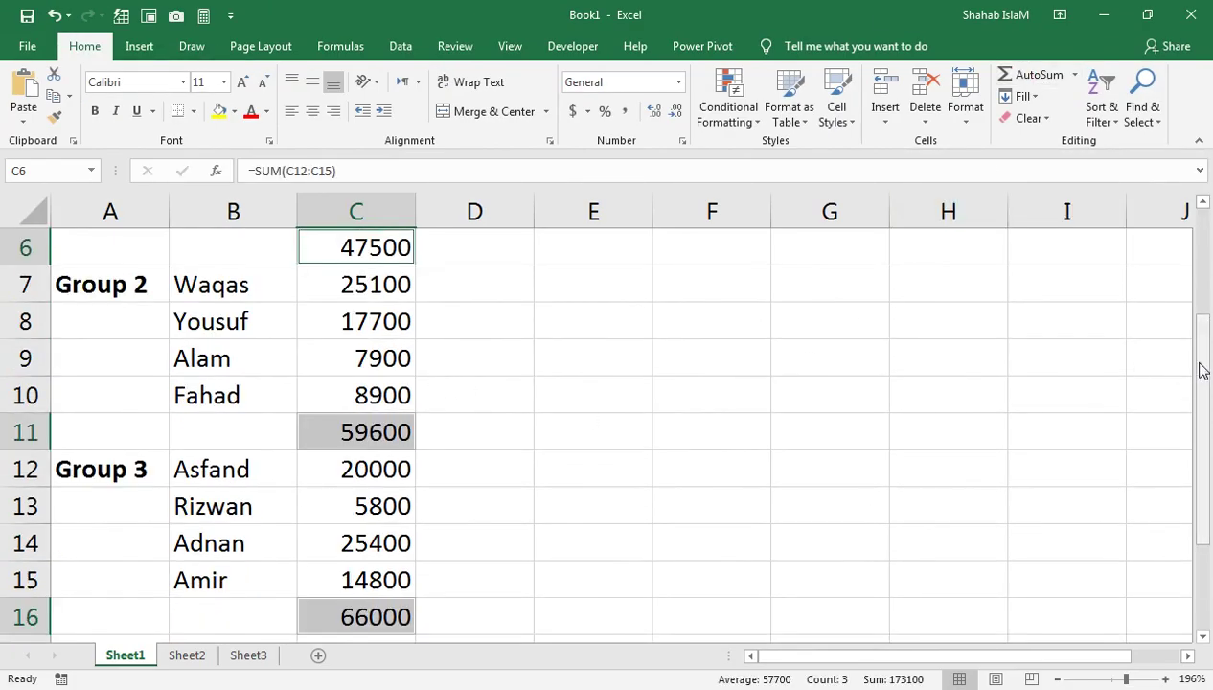
pyautogui.moveTo(1200, 360); pyautogui.dragTo(1209, 542)
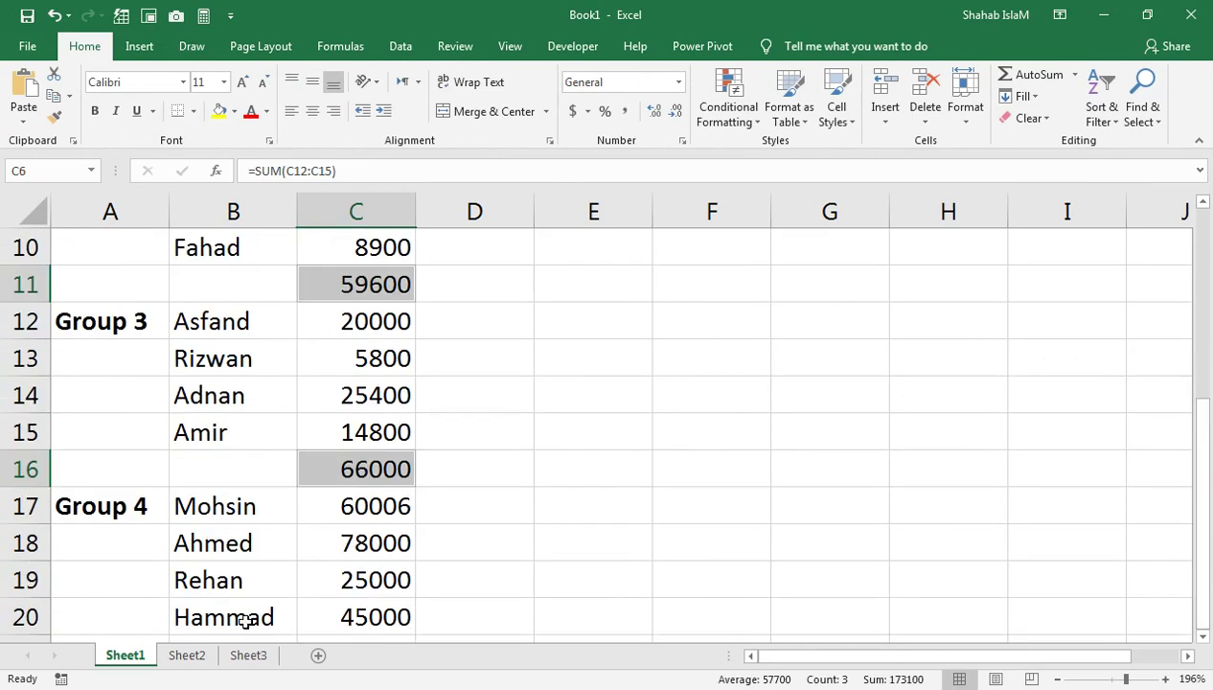
pyautogui.click(359, 613)
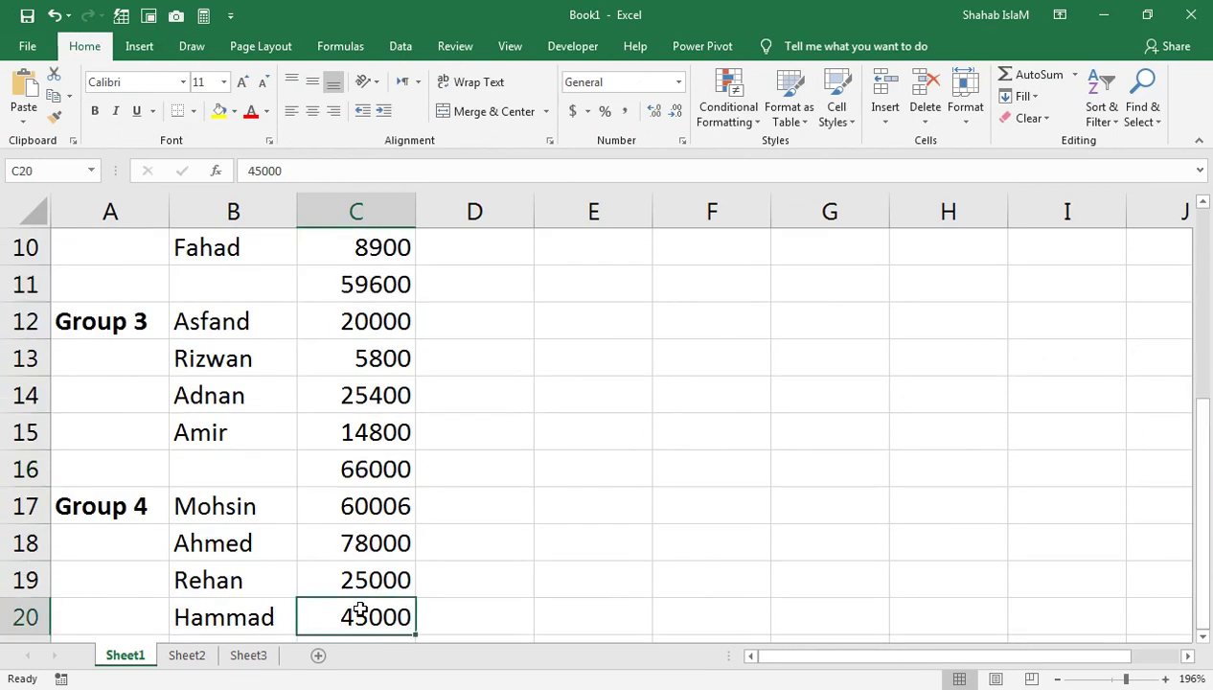
pyautogui.press('Down')
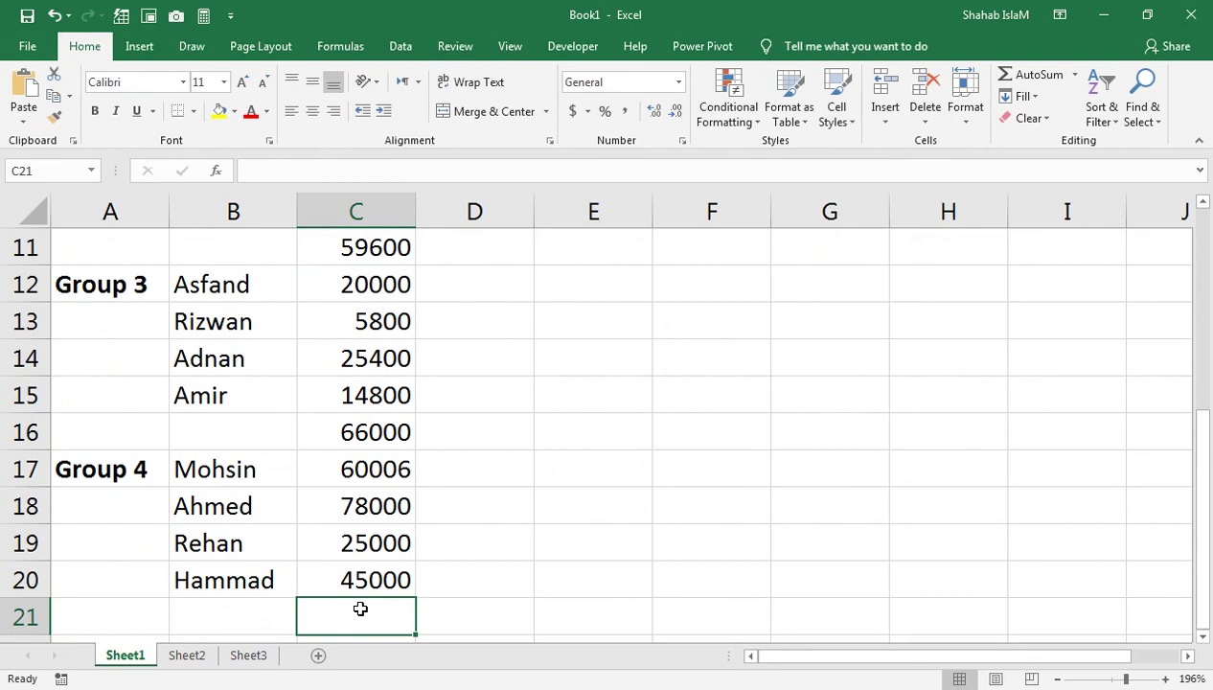
# Enter =SUM(C17:C20) in C21 for Group 4's 208006 total.
pyautogui.write('=su')
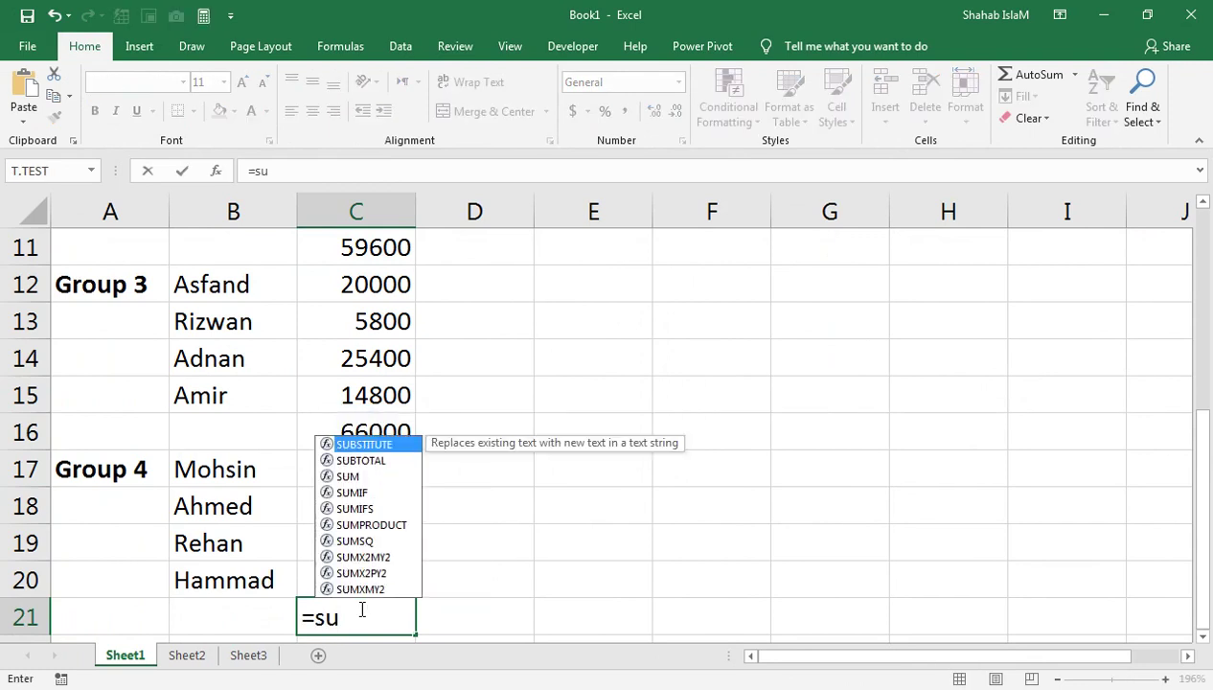
pyautogui.write('m')
pyautogui.press('Tab')
pyautogui.press('Up')
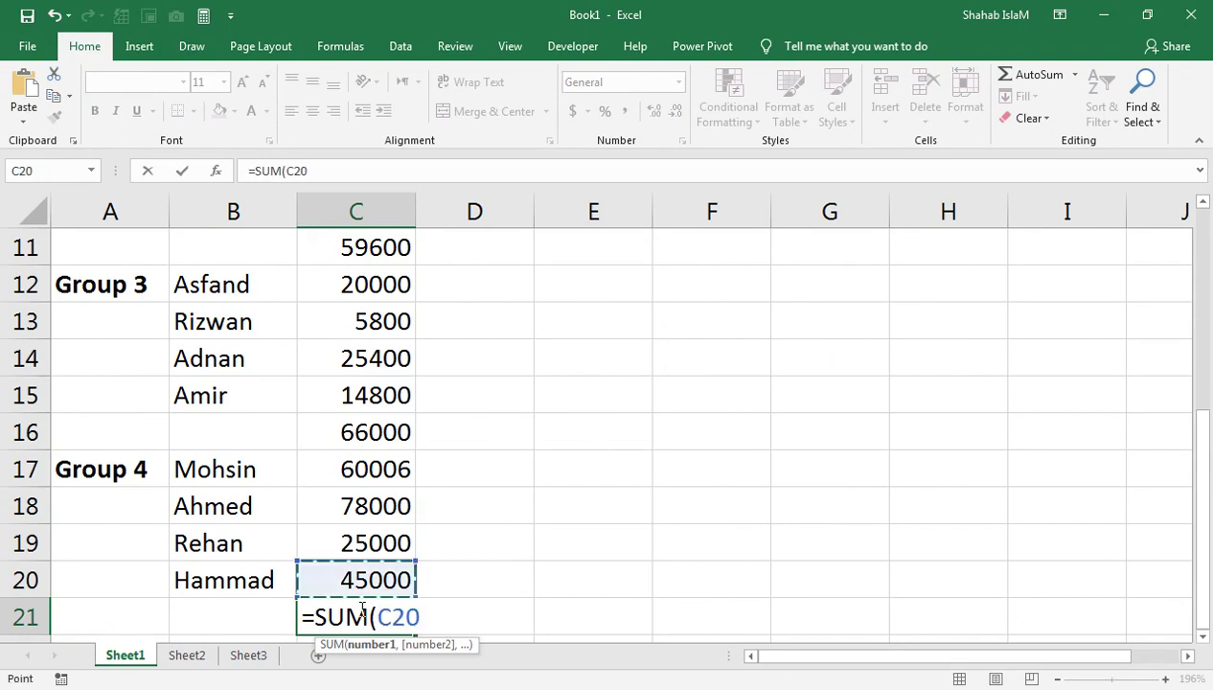
pyautogui.hotkey('shift', 'Up')
pyautogui.hotkey('shift', 'Up')
pyautogui.hotkey('shift', 'Up')
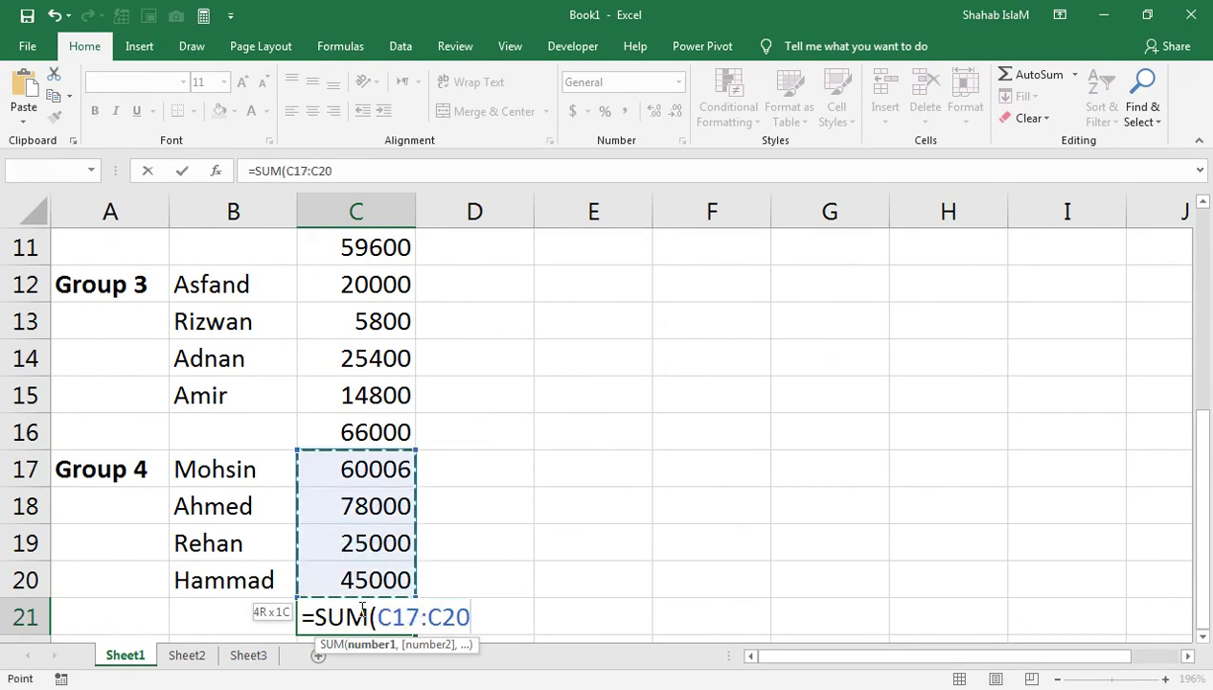
pyautogui.press('Return')
# Reselect C21 and inspect the Group 3 subtotal formula in C16.
pyautogui.click(365, 572)
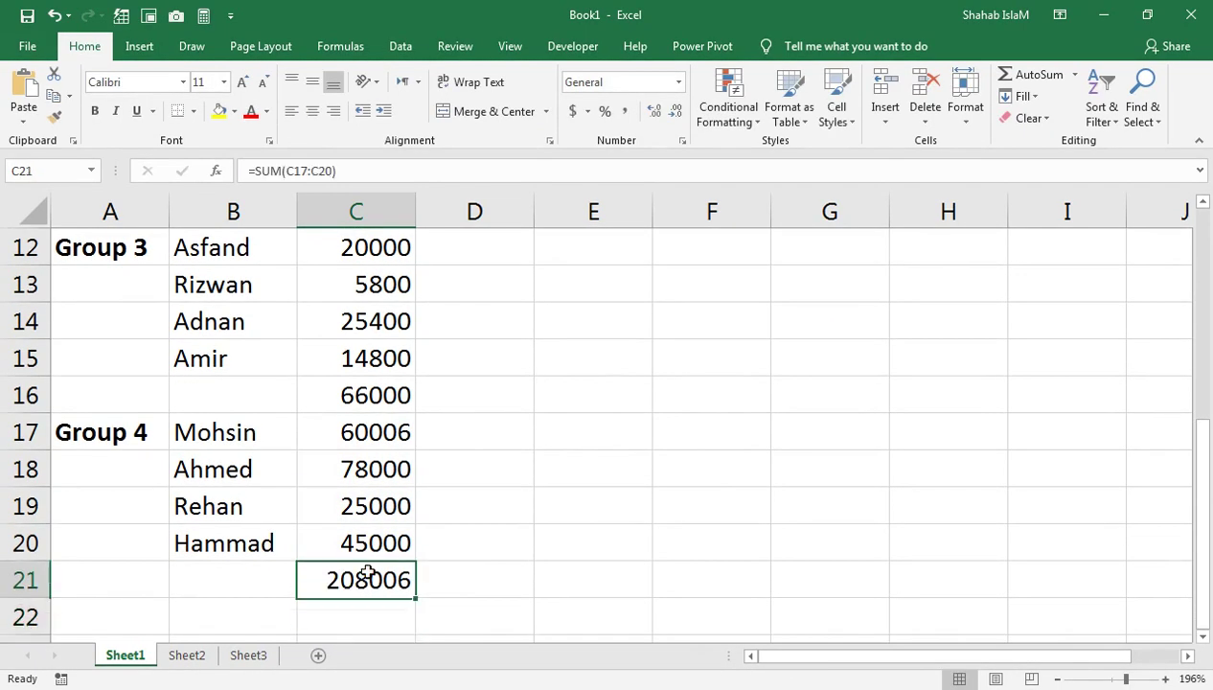
pyautogui.click(390, 398)
pyautogui.hotkey('alt', '=')
pyautogui.moveTo(1203, 427); pyautogui.dragTo(1204, 410)
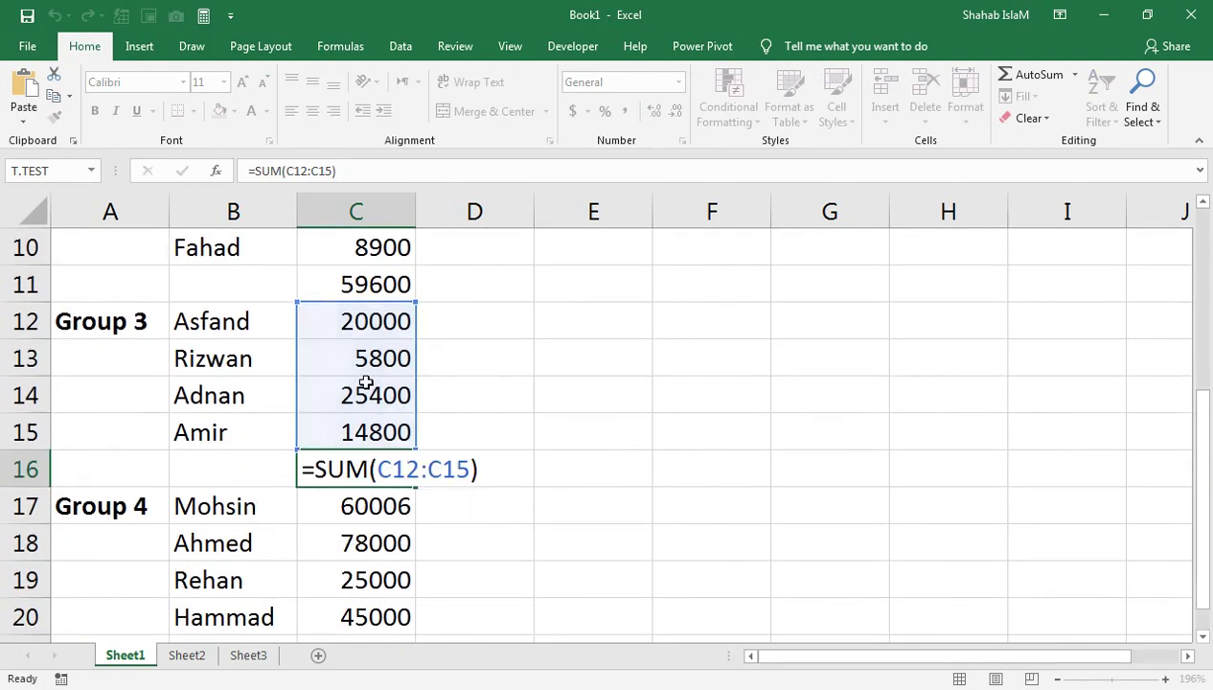
# Inspect the Group 2 subtotal in C11, =SUM(C7:C10) giving 59600, without changing it.
pyautogui.press('Return')
pyautogui.press('Up')
pyautogui.press('Up')
pyautogui.press('Up')
pyautogui.press('Up')
pyautogui.press('Up')
pyautogui.press('Up')
pyautogui.press('Up')
pyautogui.press('Up')
pyautogui.press('Up')
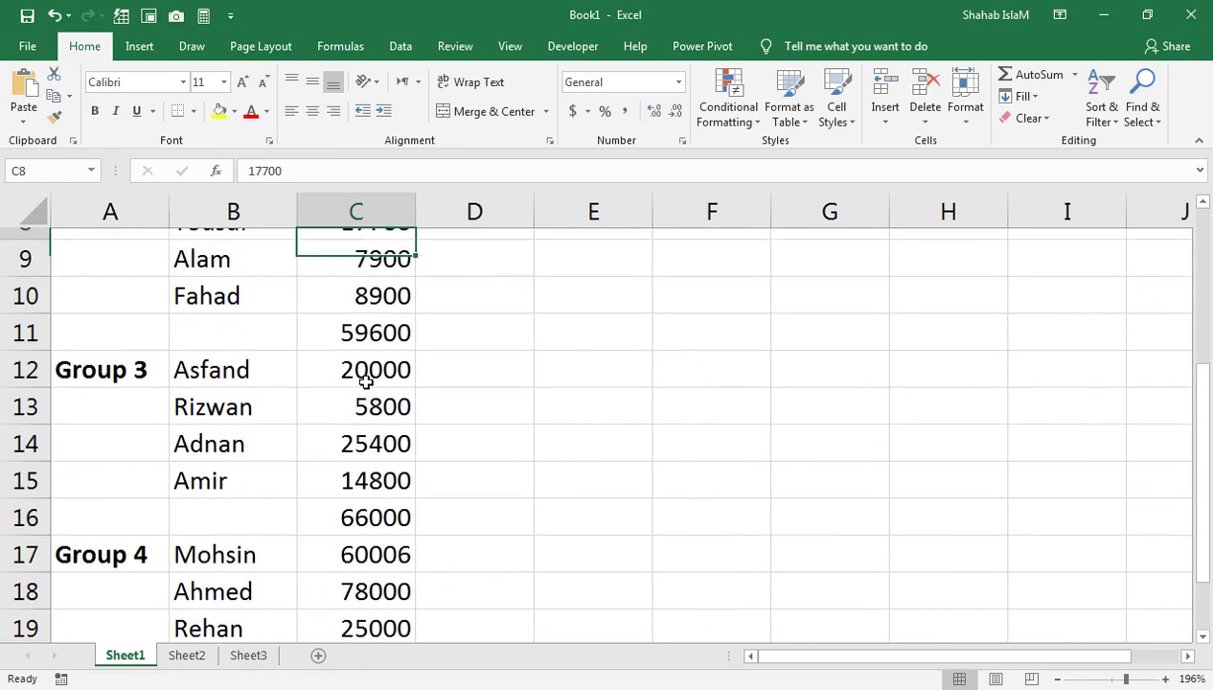
pyautogui.press('Up')
pyautogui.press('Up')
pyautogui.press('Down')
pyautogui.press('Down')
pyautogui.press('Down')
pyautogui.press('Down')
pyautogui.press('Down')
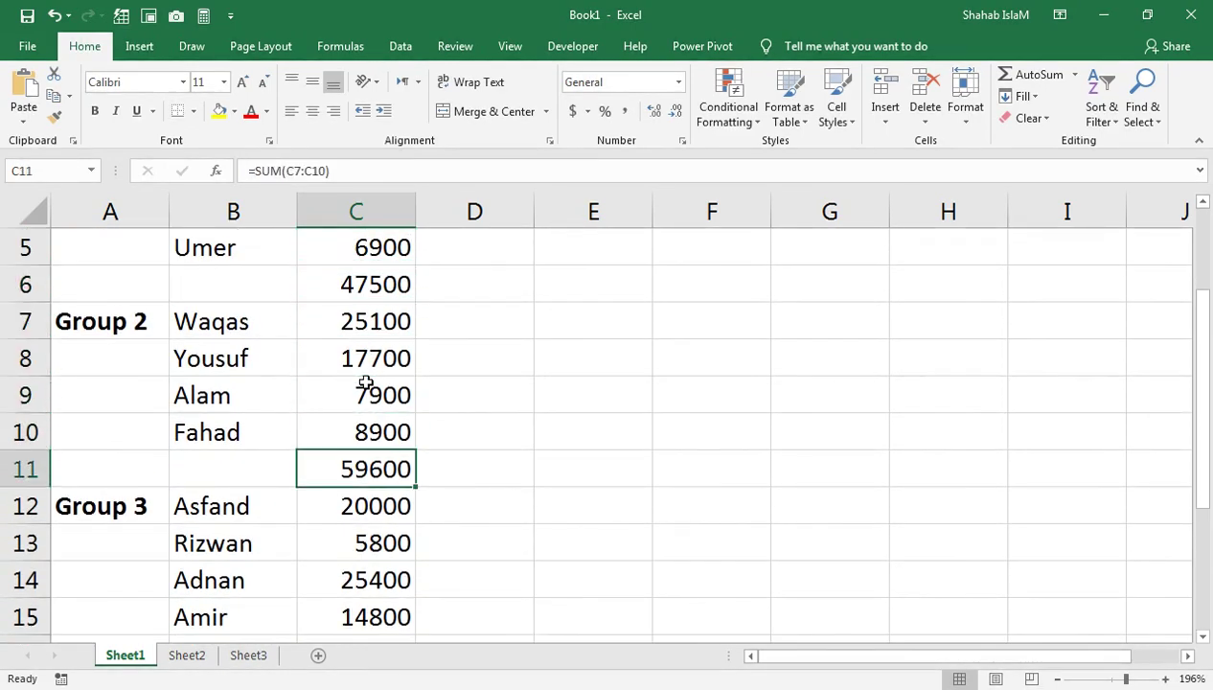
pyautogui.press('F2')
pyautogui.press('Return')
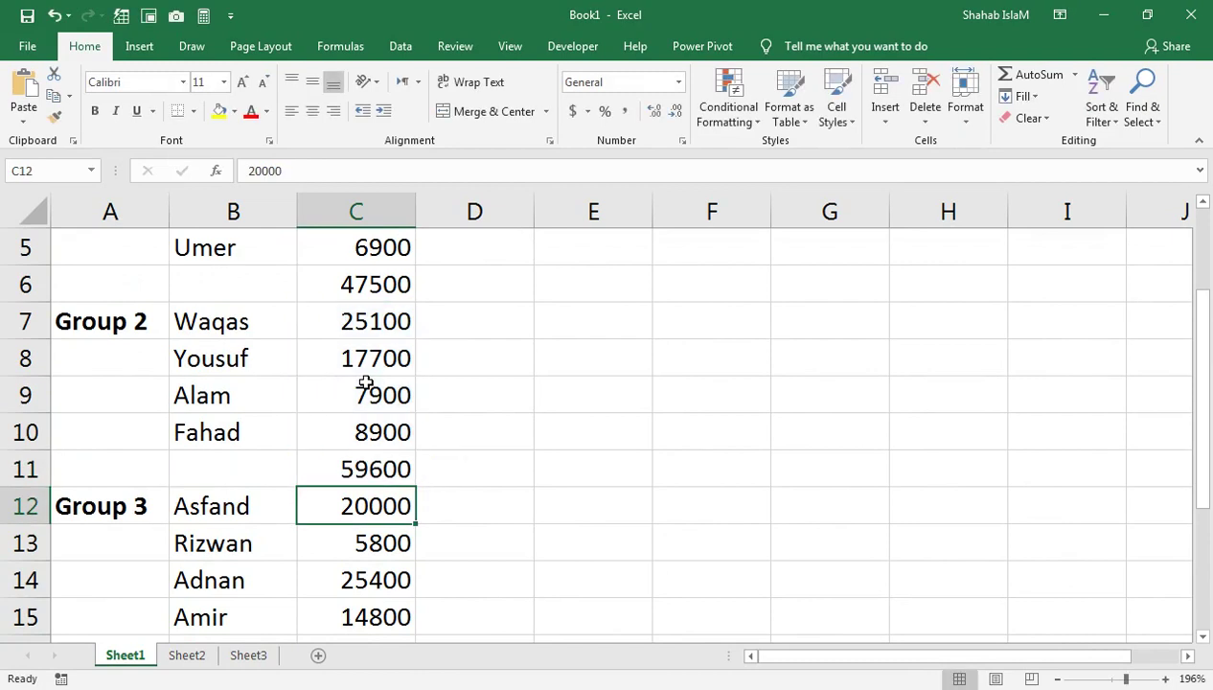
# Select the names column B2:B21.
pyautogui.scroll(2, 366, 383)
pyautogui.click(268, 436)
pyautogui.moveTo(235, 287)
pyautogui.mouseDown()
pyautogui.moveTo(233, 623)
pyautogui.moveTo(276, 628)
pyautogui.mouseUp()
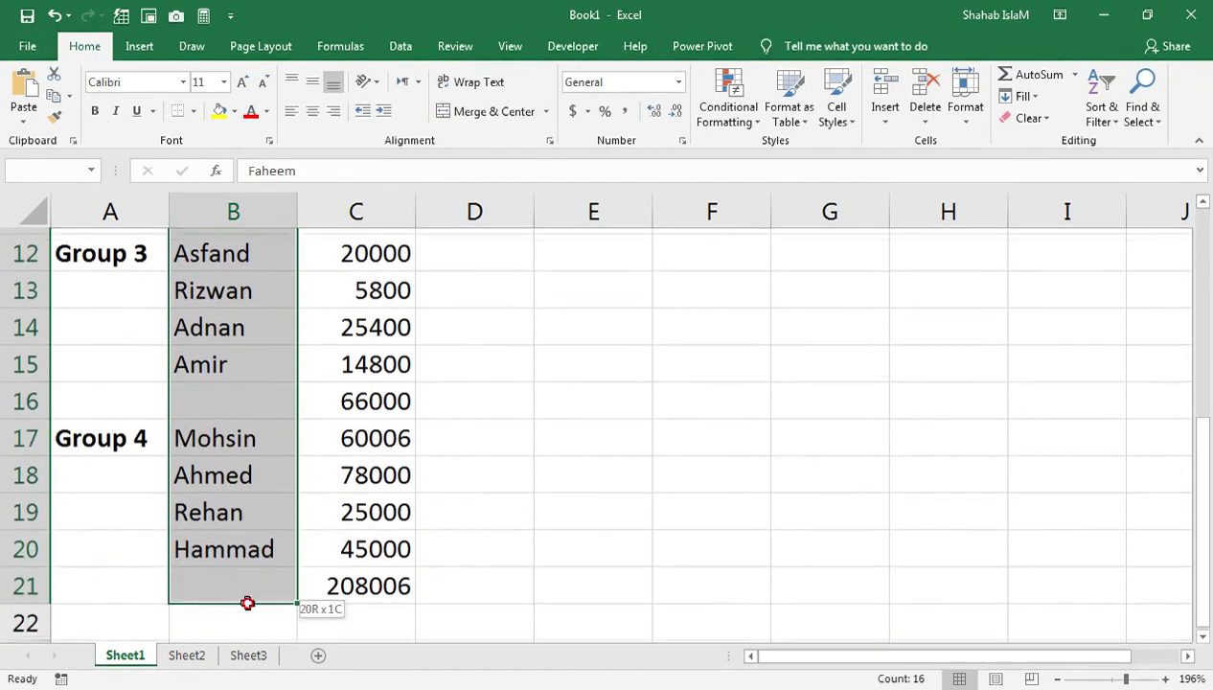
pyautogui.moveTo(276, 623); pyautogui.dragTo(275, 574)
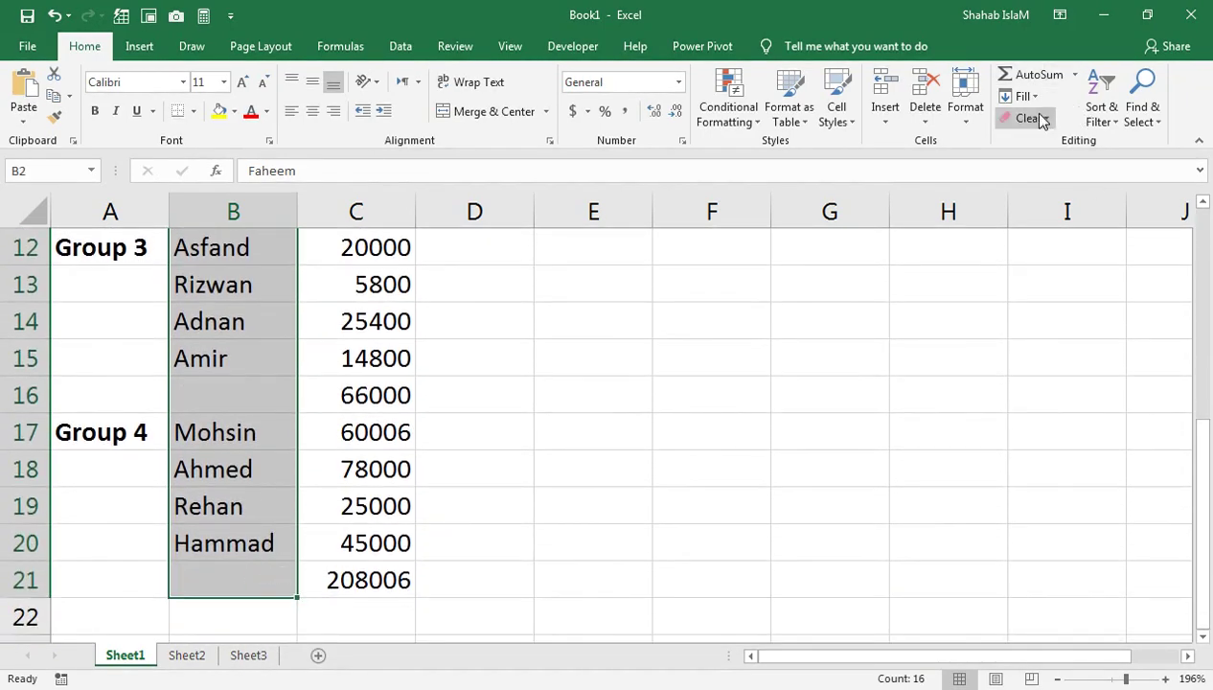
# Use Go To Special > Blanks to select the empty name cells in rows 6, 11, 16 and 21.
pyautogui.click(1121, 126)
pyautogui.click(1140, 122)
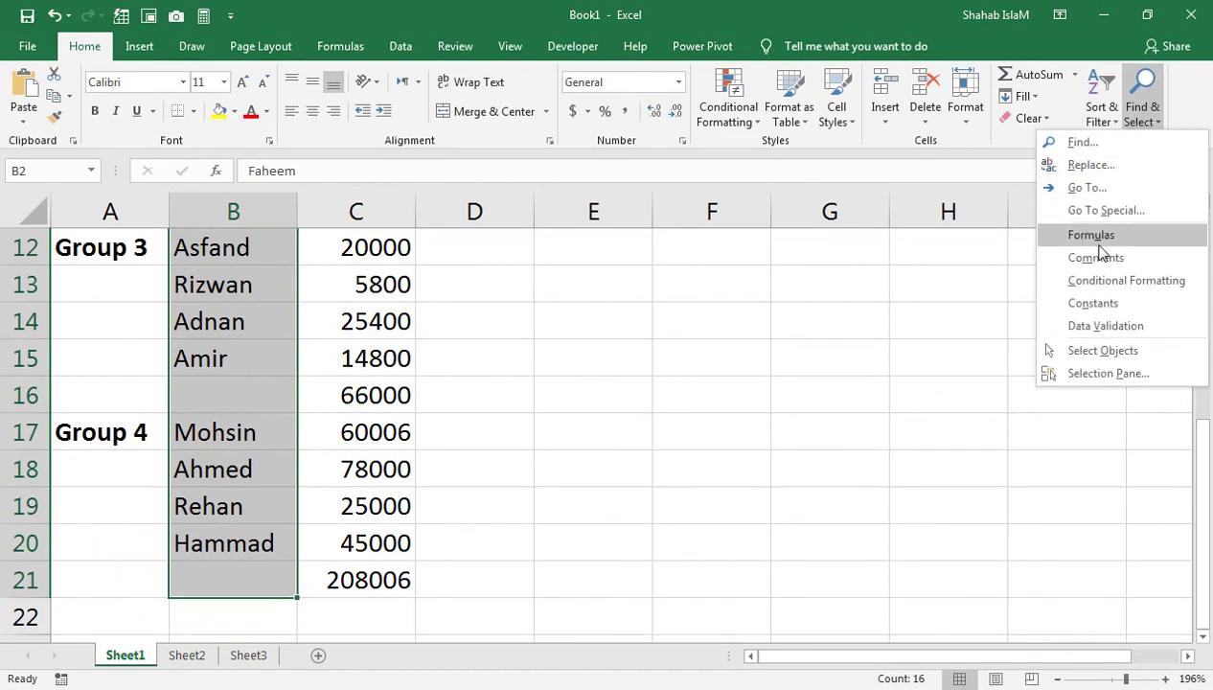
pyautogui.click(1101, 211)
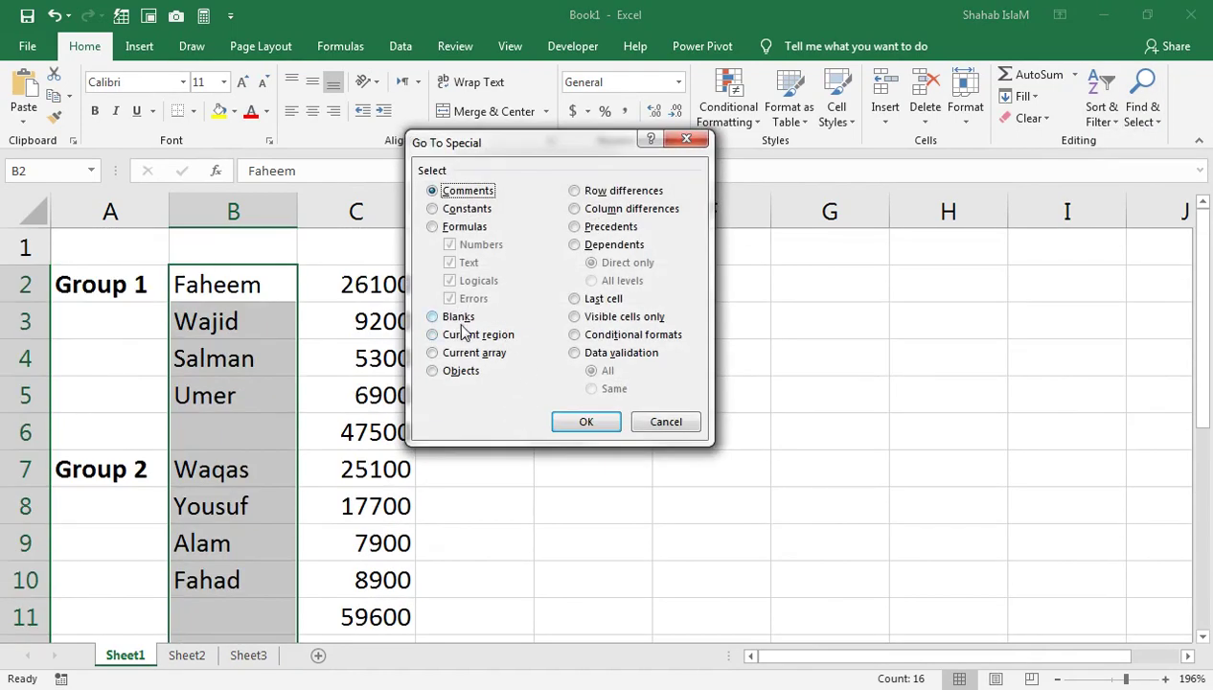
pyautogui.click(441, 319)
pyautogui.click(587, 421)
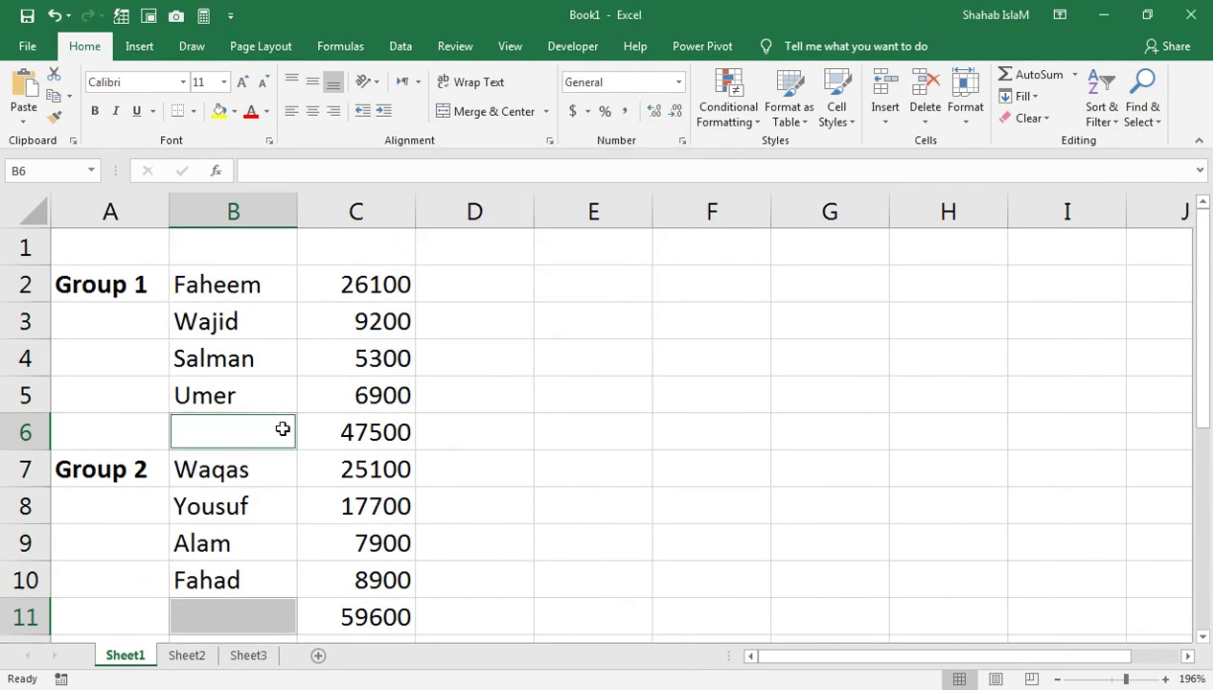
pyautogui.moveTo(1205, 401); pyautogui.dragTo(1196, 542)
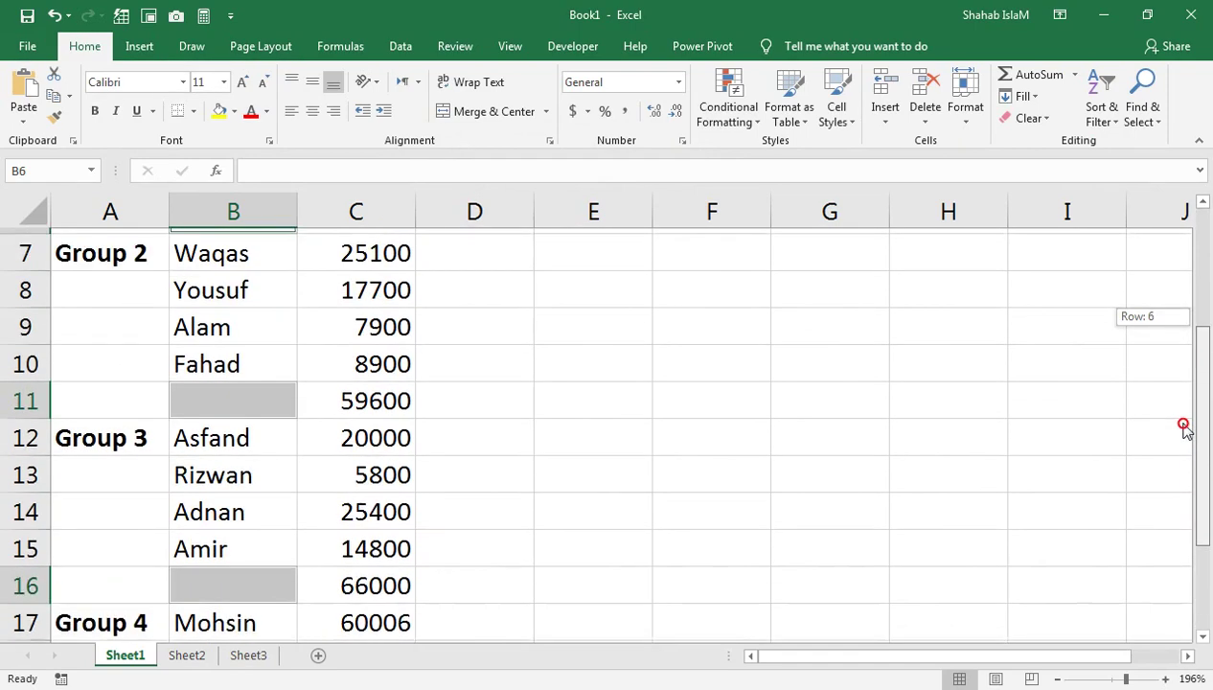
pyautogui.moveTo(1196, 544); pyautogui.dragTo(1190, 321)
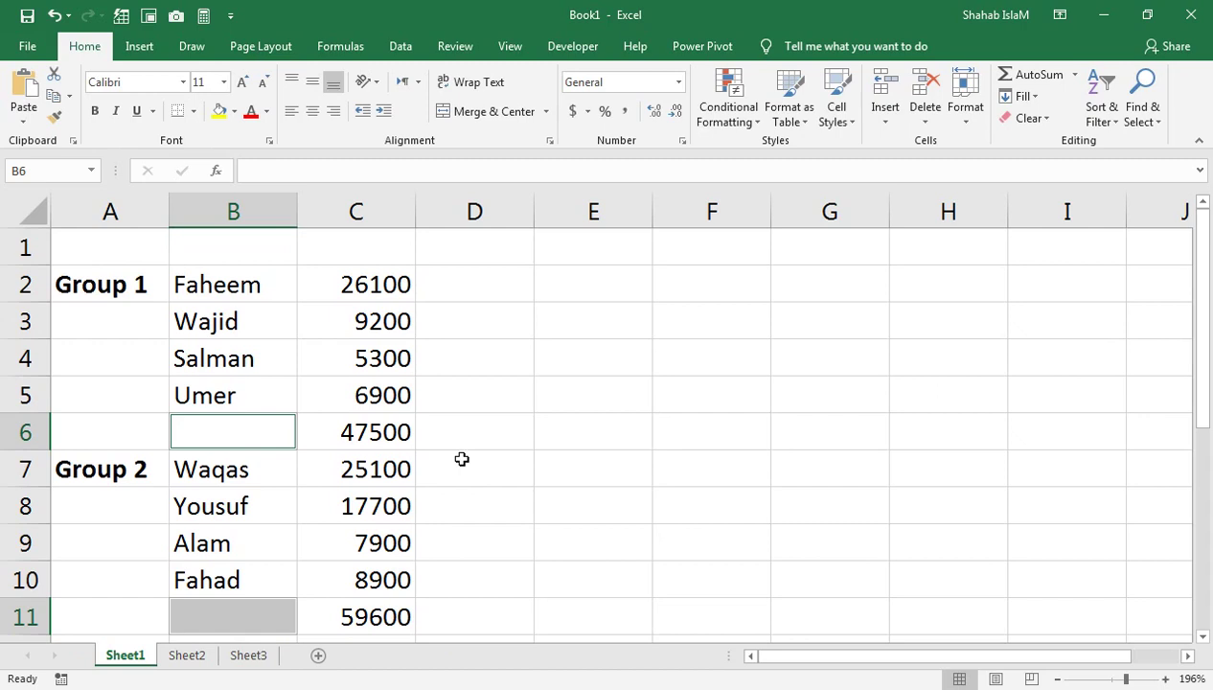
# Fill 'TOTAL' into both blank cells B6 and B11 at once and make them bold.
pyautogui.write('t')
pyautogui.write('TOTAL')
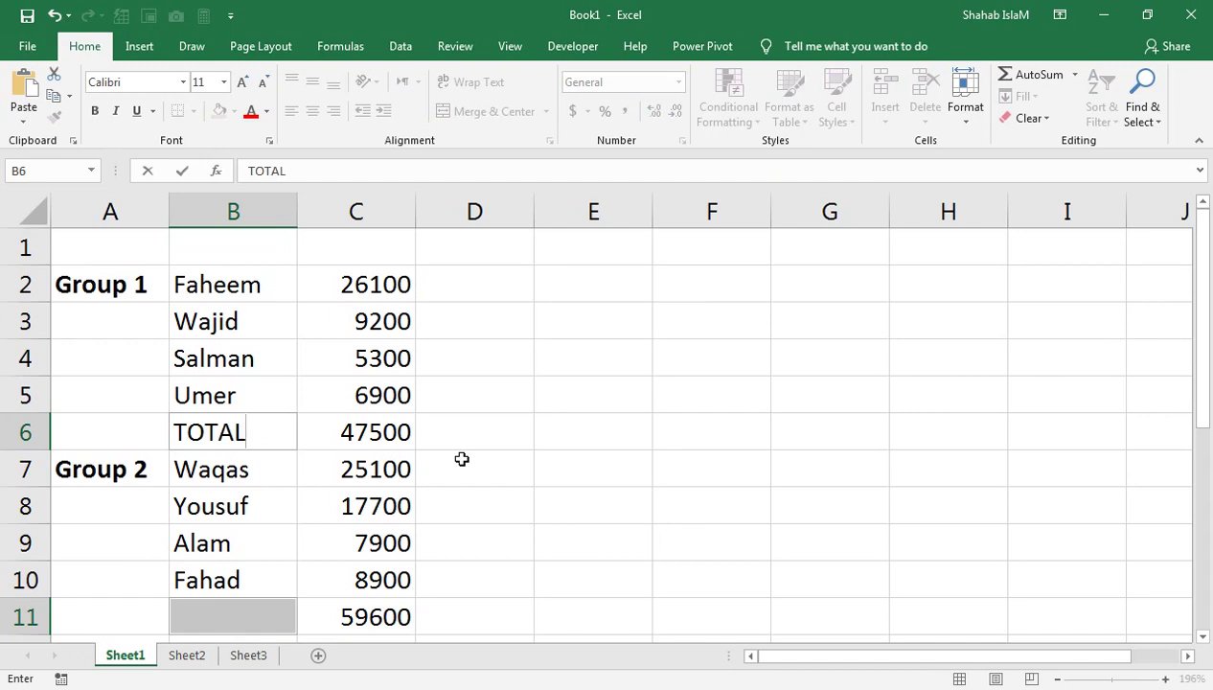
pyautogui.press('Return')
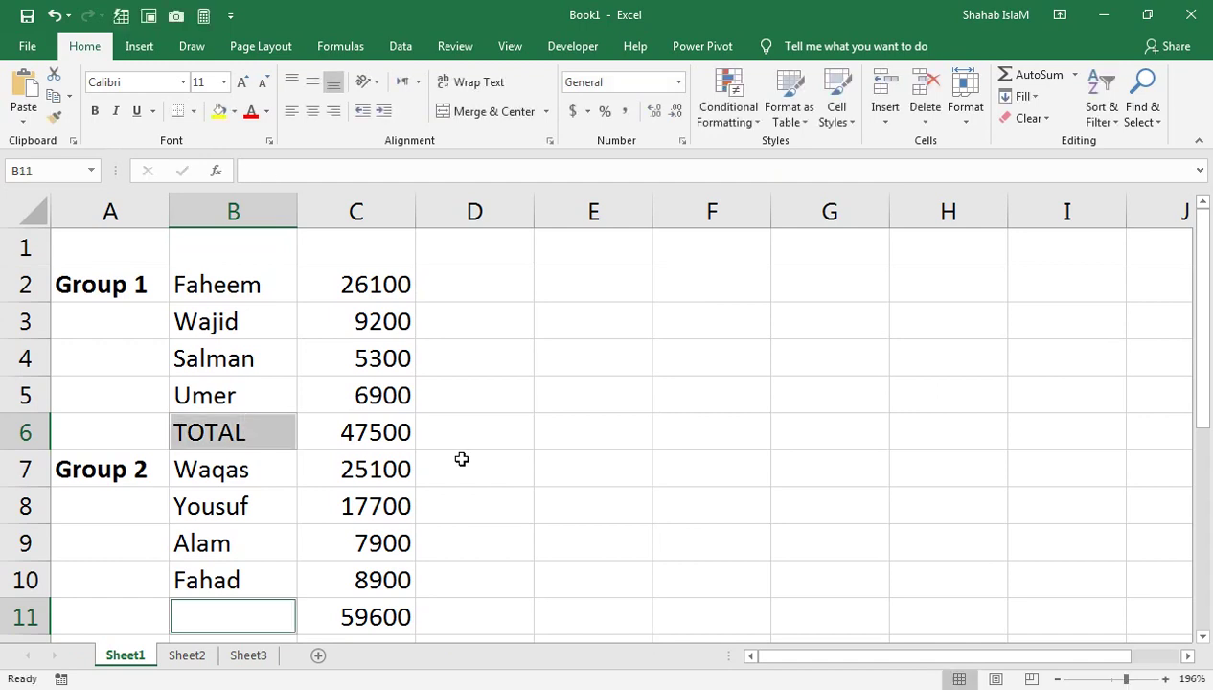
pyautogui.hotkey('ctrl', 'z')
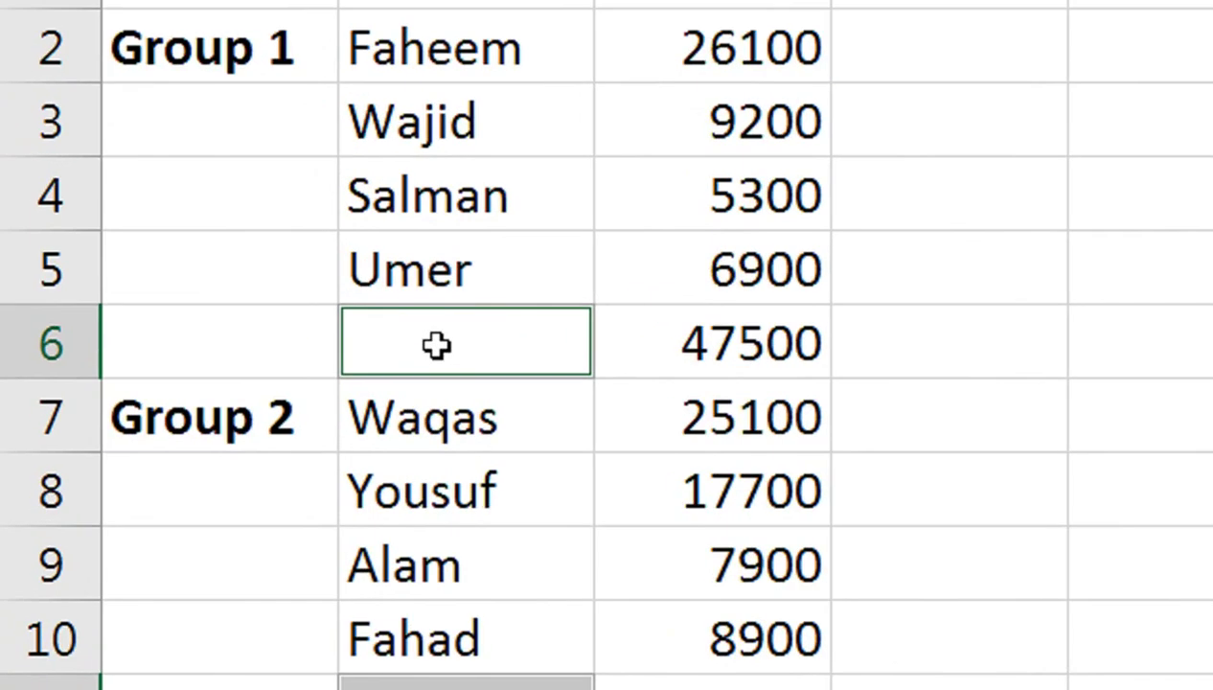
pyautogui.write('TOTAL')
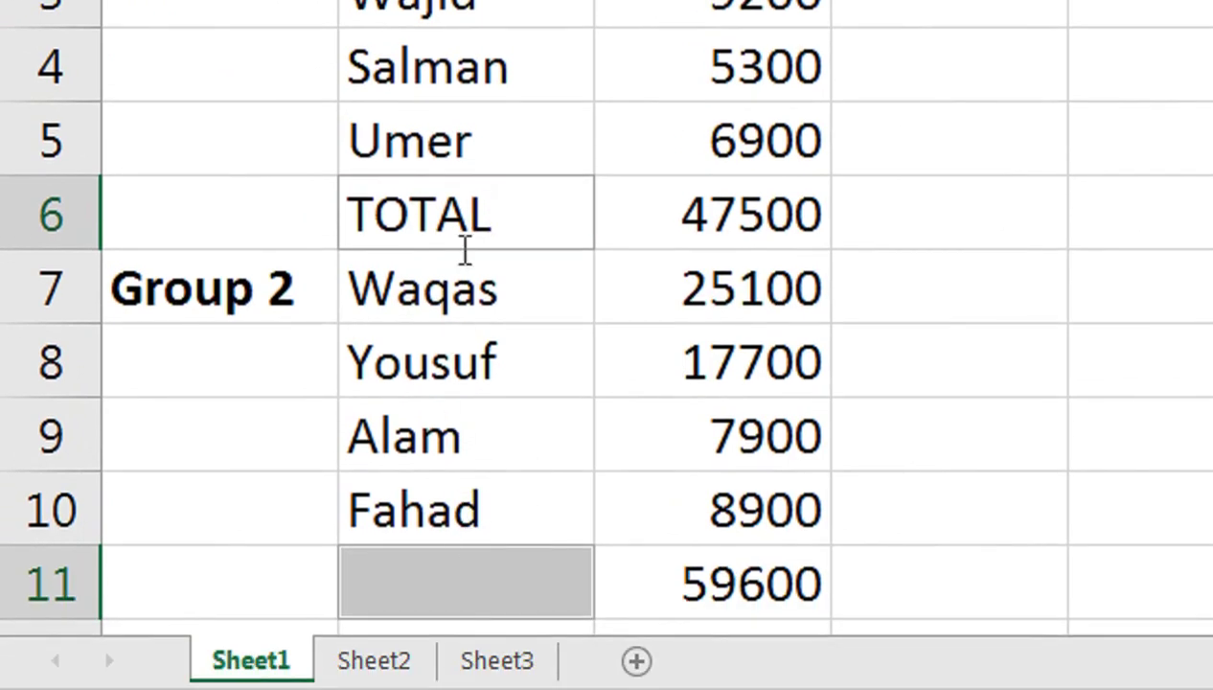
pyautogui.hotkey('ctrl', 'Return')
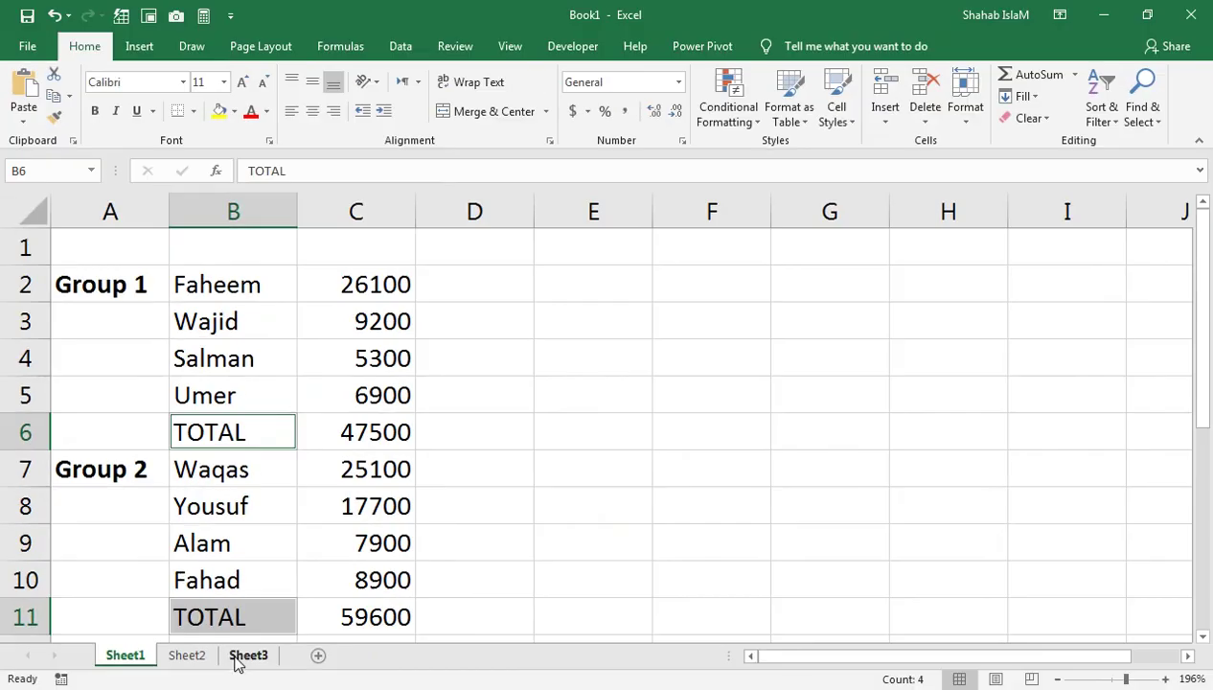
pyautogui.click(94, 112)
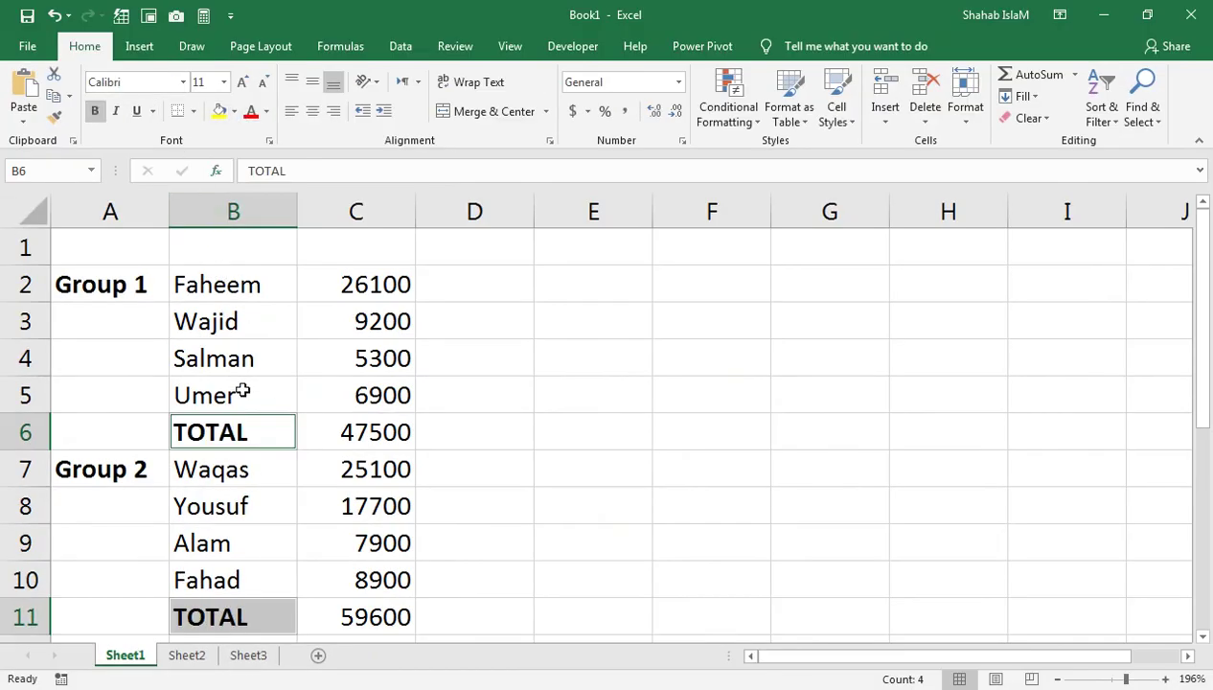
pyautogui.click(359, 436)
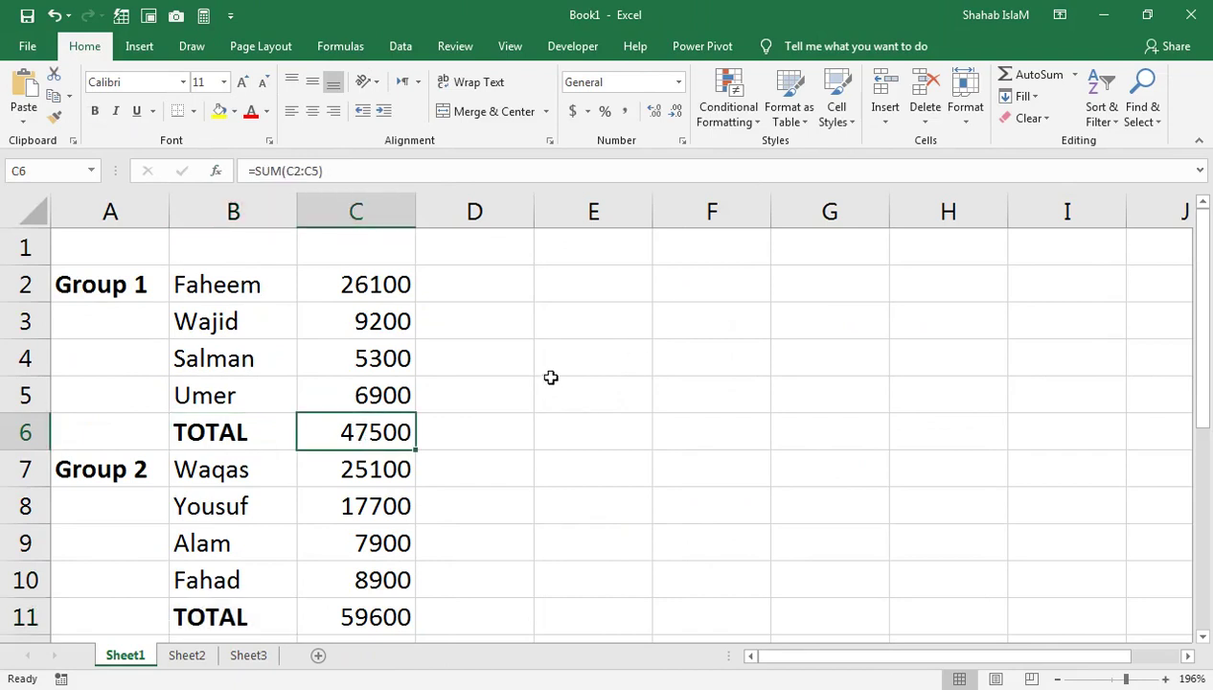
pyautogui.click(510, 414)
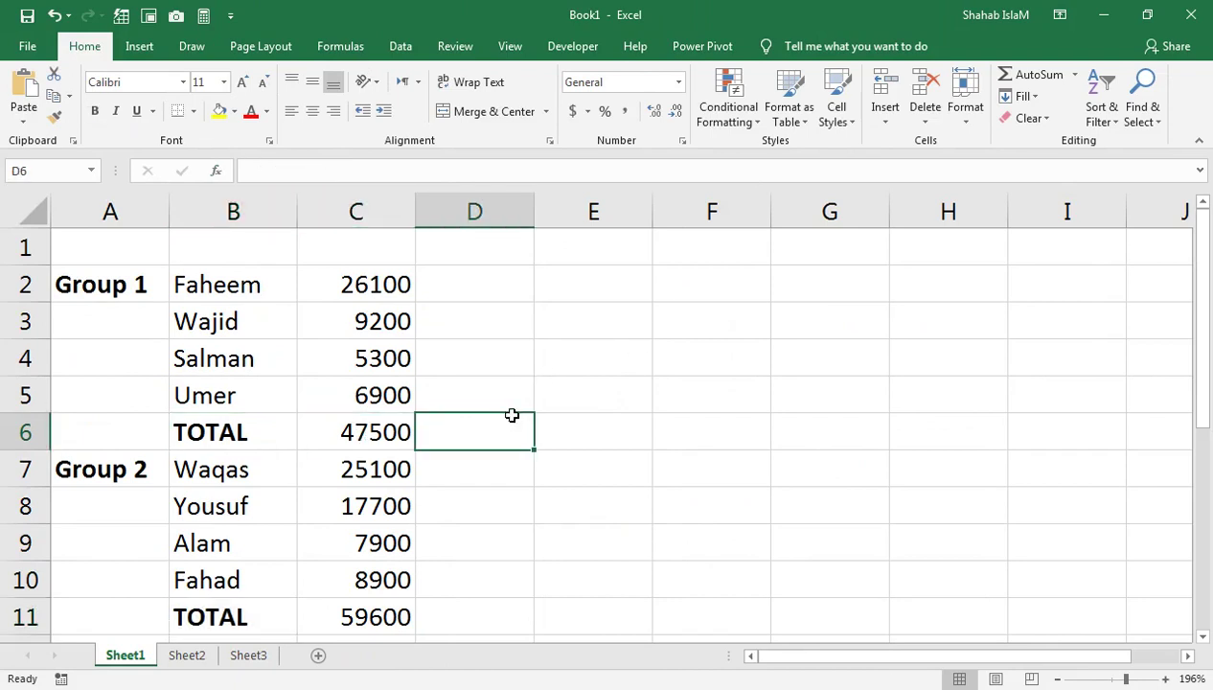
pyautogui.click(218, 320)
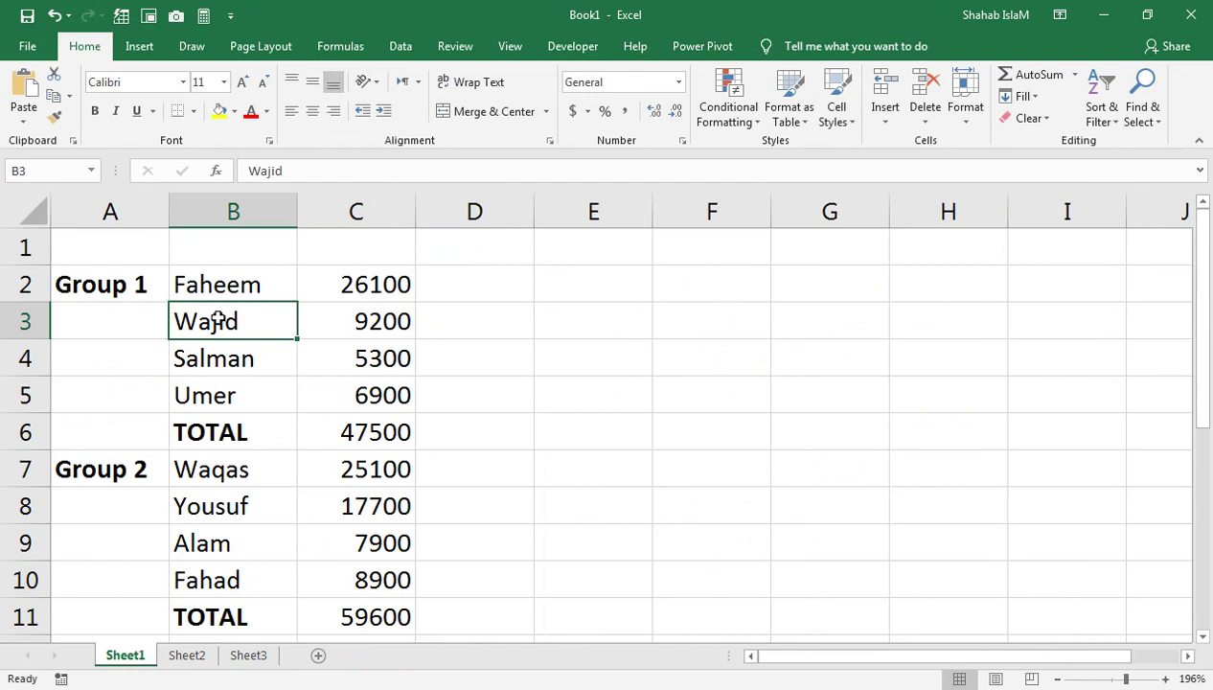
pyautogui.click(384, 430)
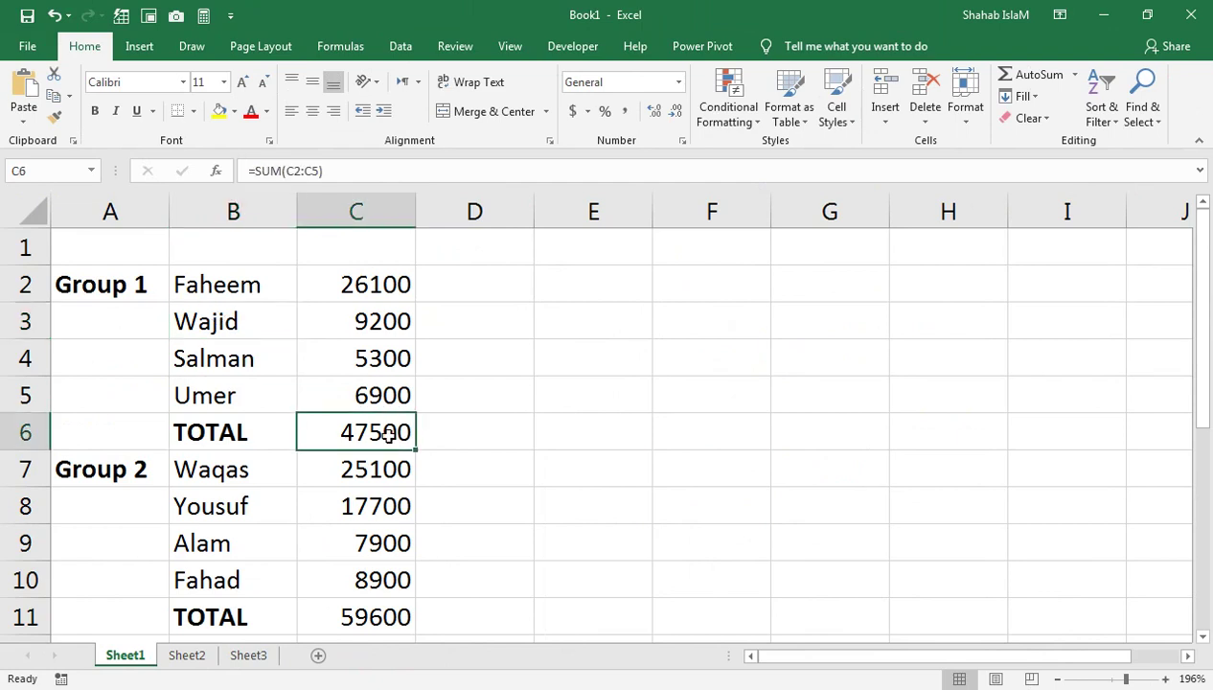
pyautogui.keyDown('ctrl'); pyautogui.click(352, 609); pyautogui.keyUp('ctrl')
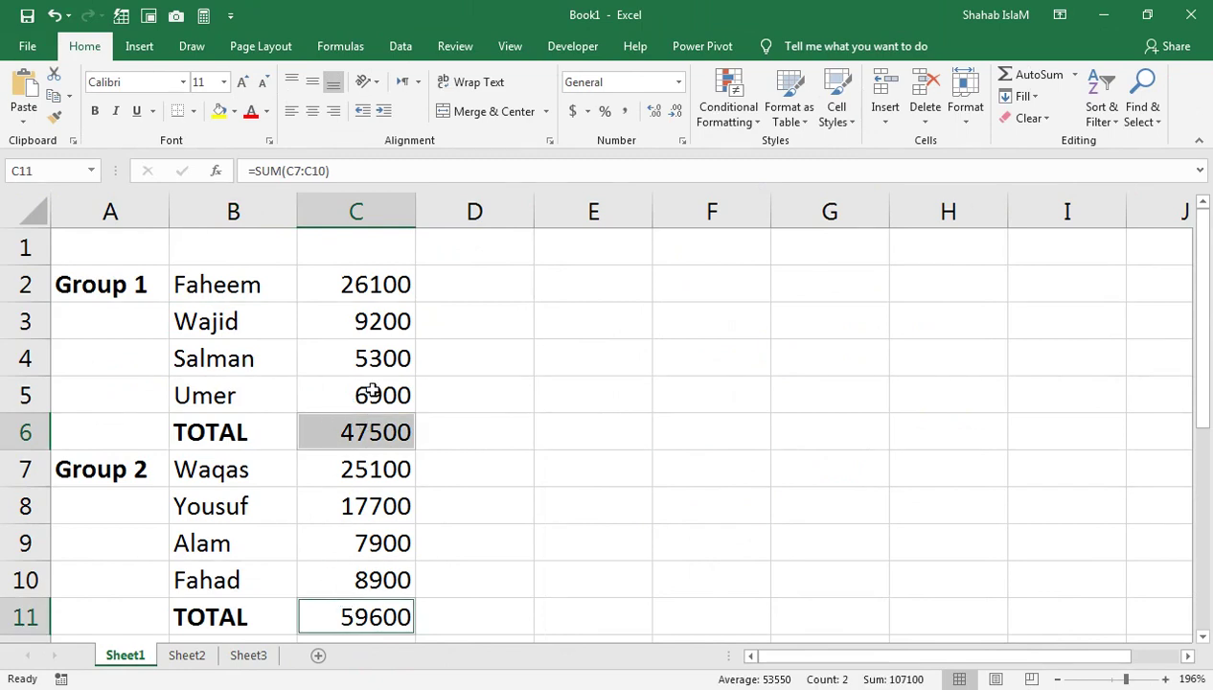
pyautogui.click(339, 435)
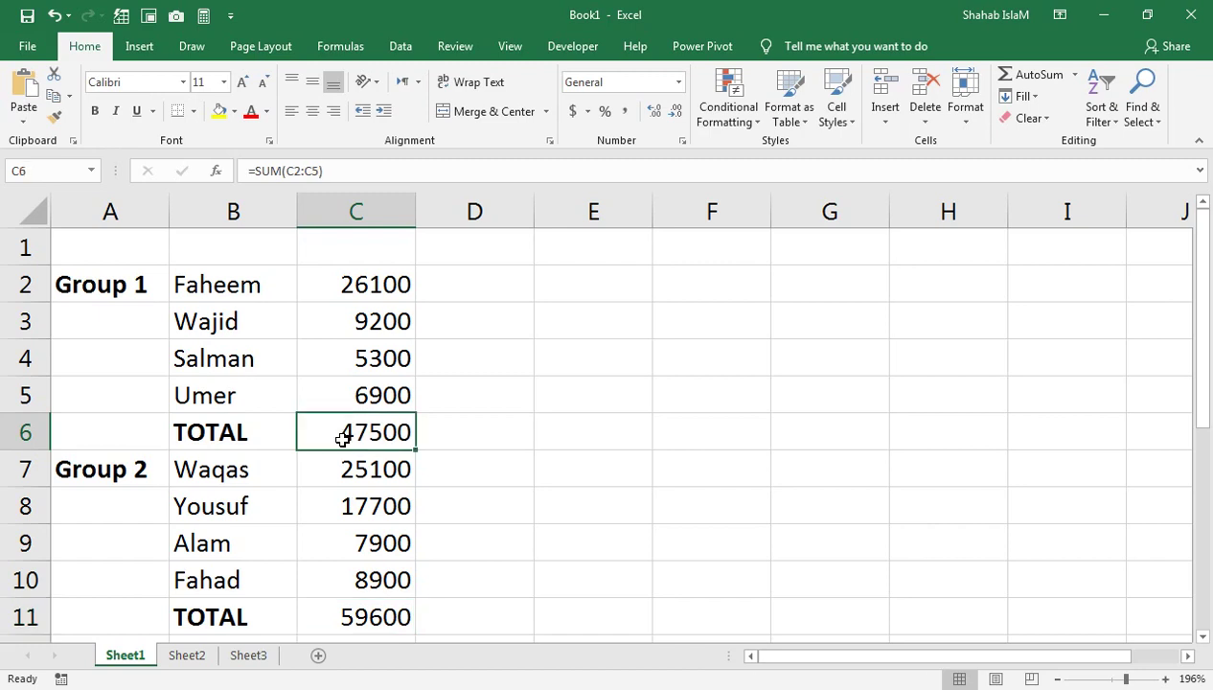
pyautogui.click(349, 607)
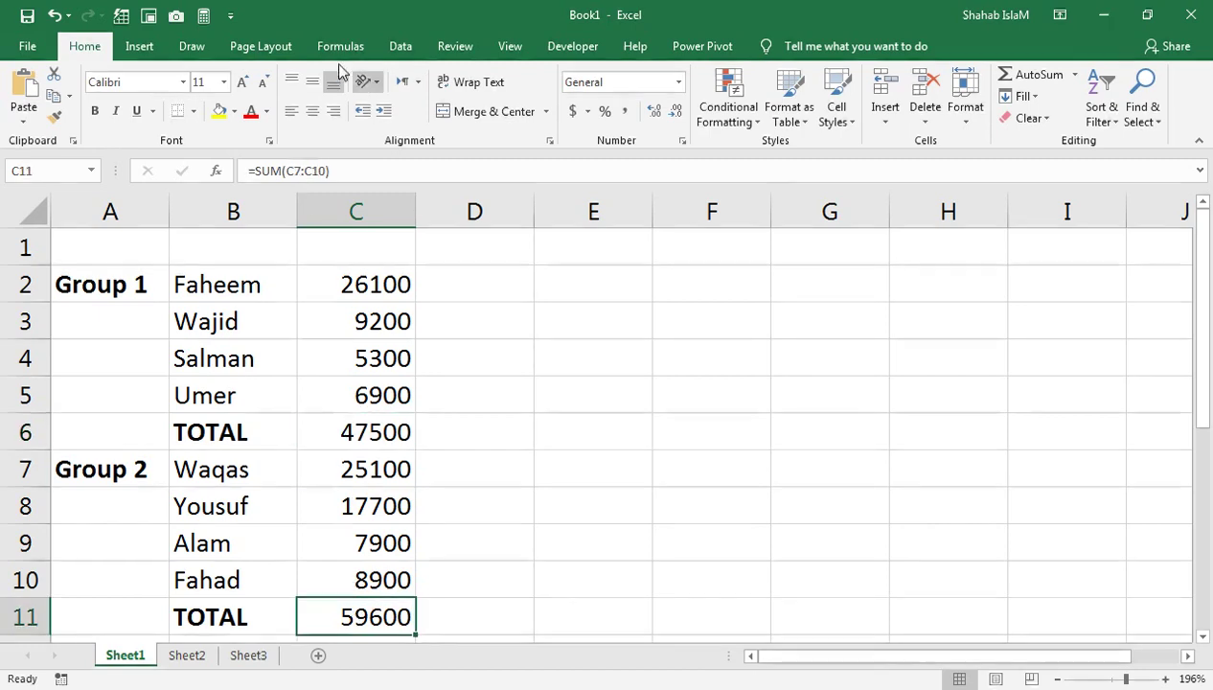
pyautogui.click(368, 427)
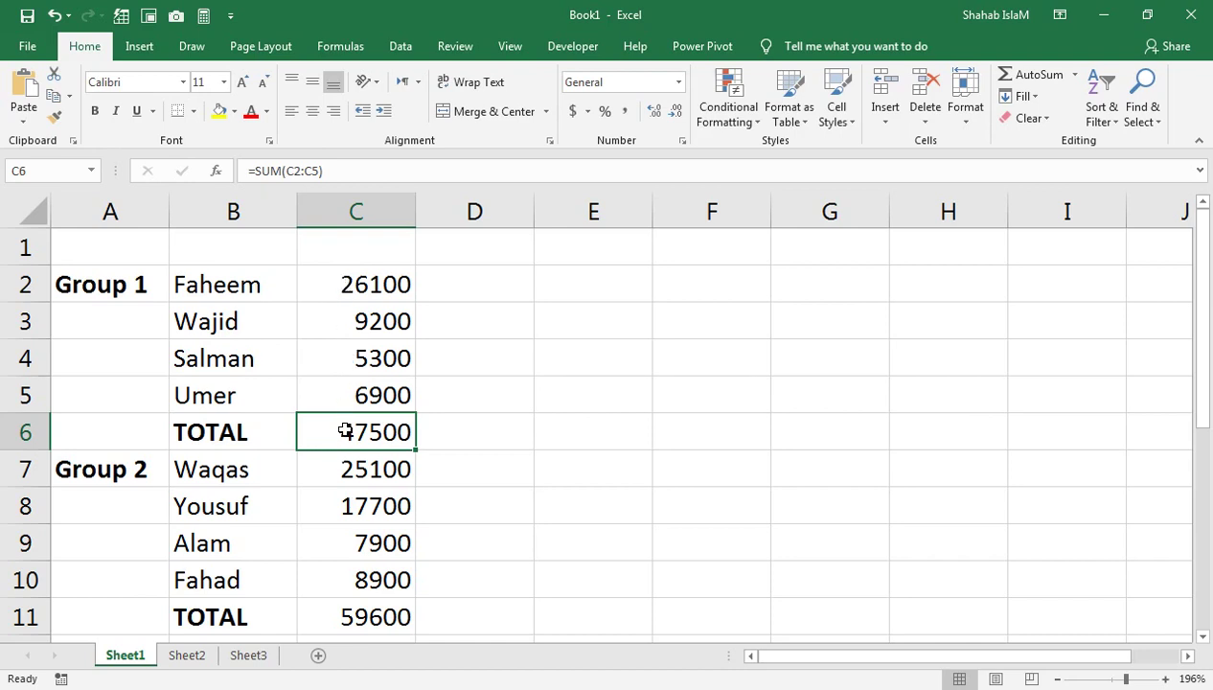
# Select all formula cells with Go To Special > Formulas, checking subtotals down to C16 and C21.
pyautogui.click(1138, 119)
pyautogui.click(1107, 210)
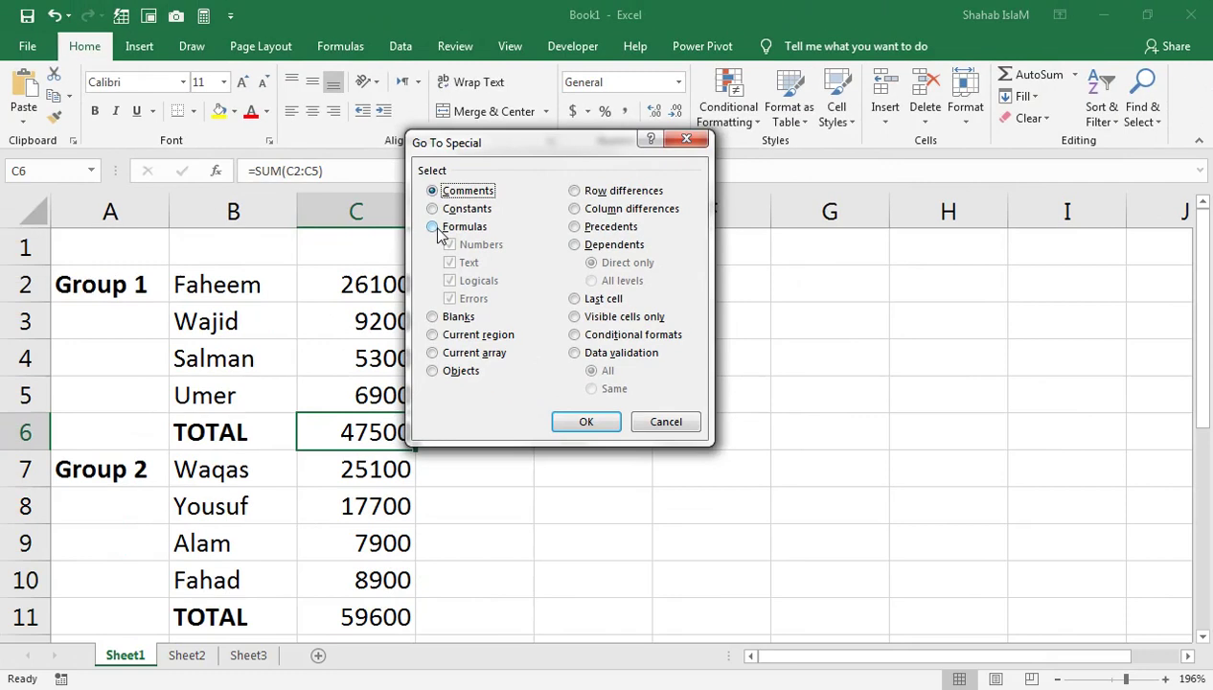
pyautogui.click(435, 228)
pyautogui.click(594, 419)
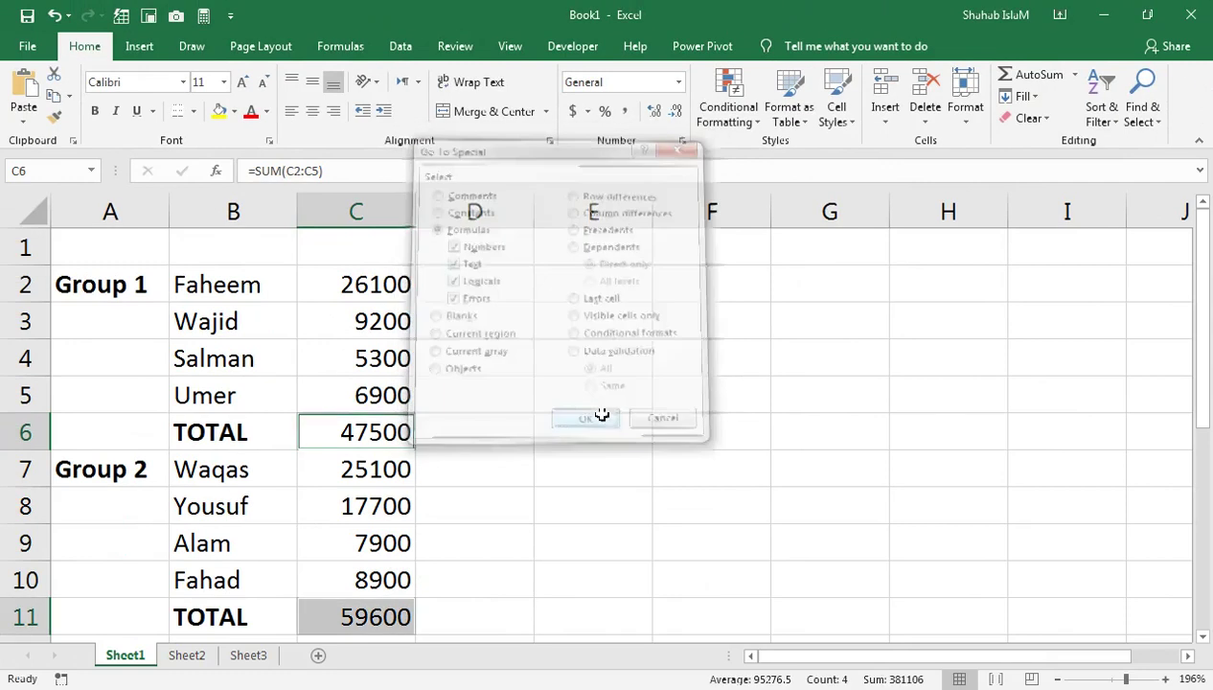
pyautogui.moveTo(1203, 292); pyautogui.dragTo(1195, 515)
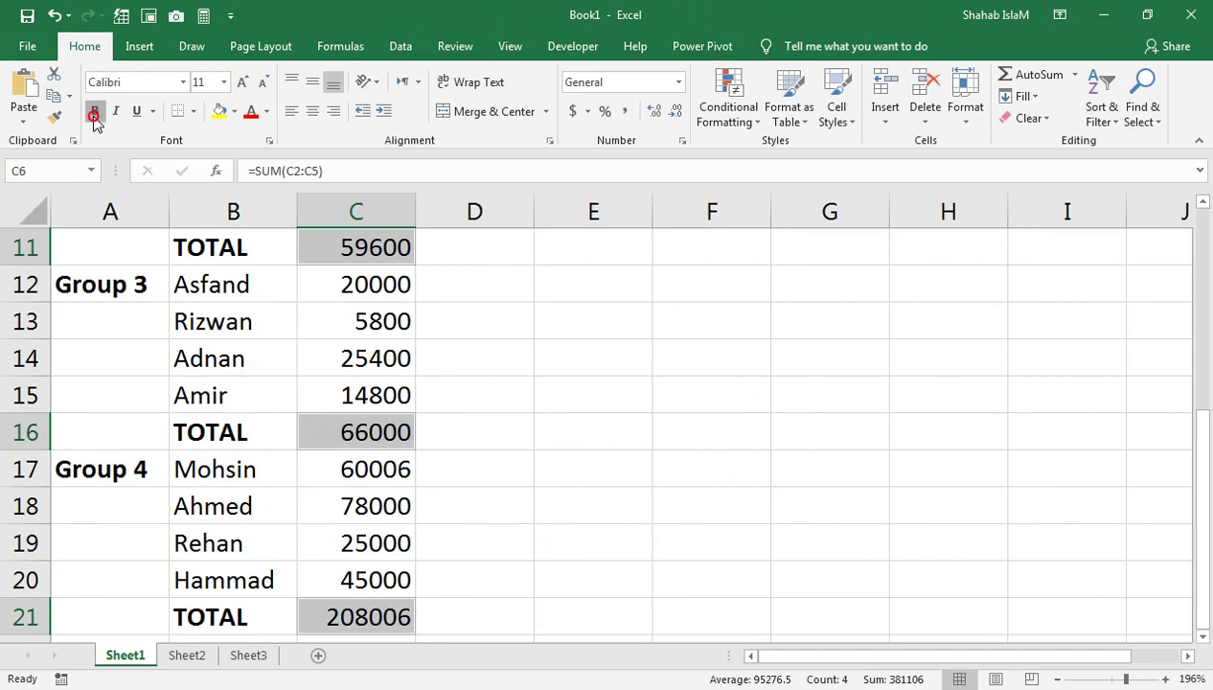
# Make the selected subtotal cells bold with a navy fill and white font.
pyautogui.click(94, 112)
pyautogui.click(234, 111)
pyautogui.click(346, 259)
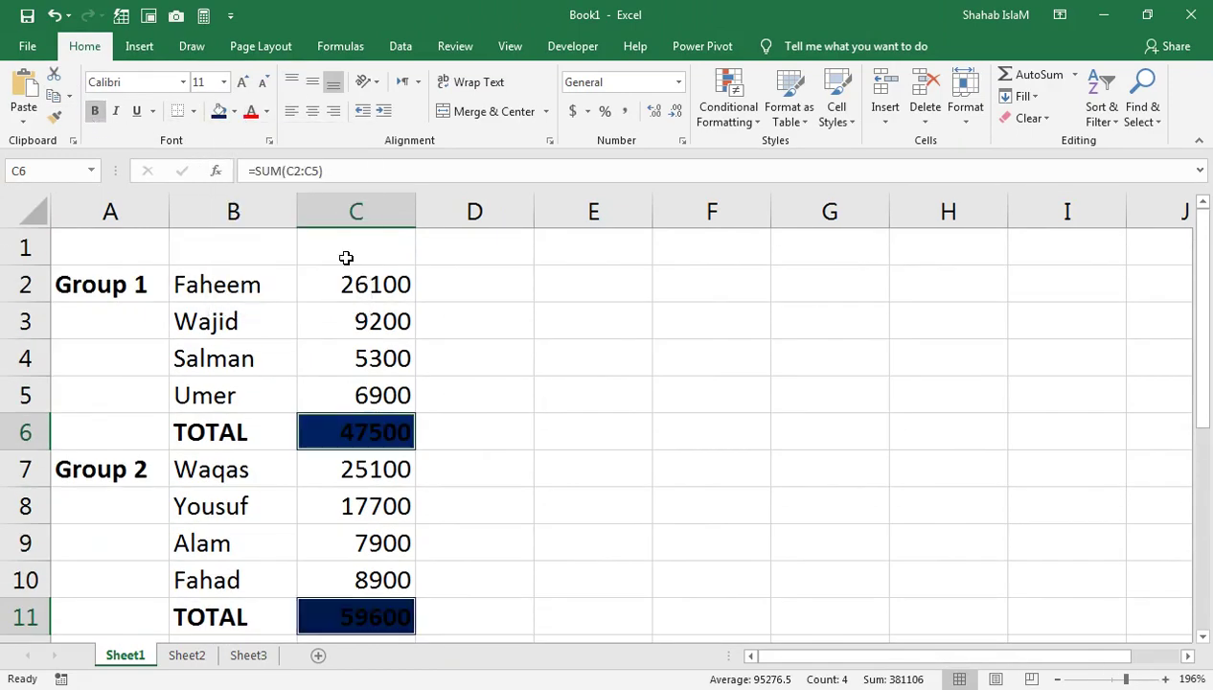
pyautogui.click(269, 113)
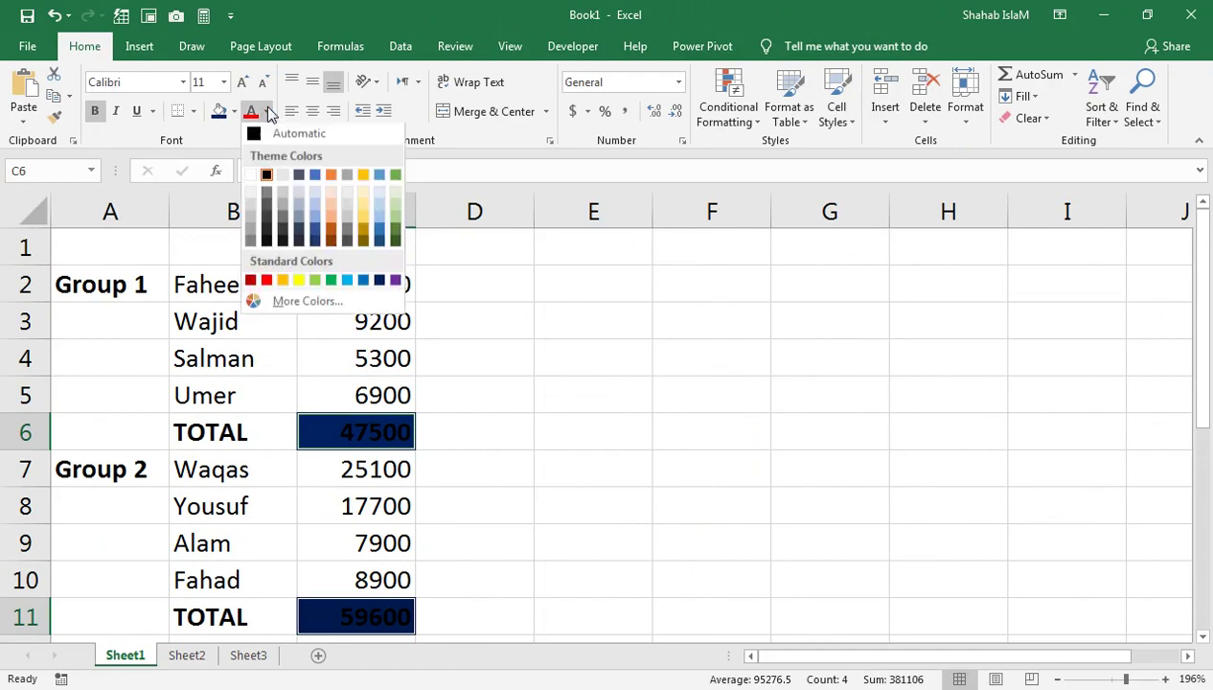
pyautogui.click(250, 175)
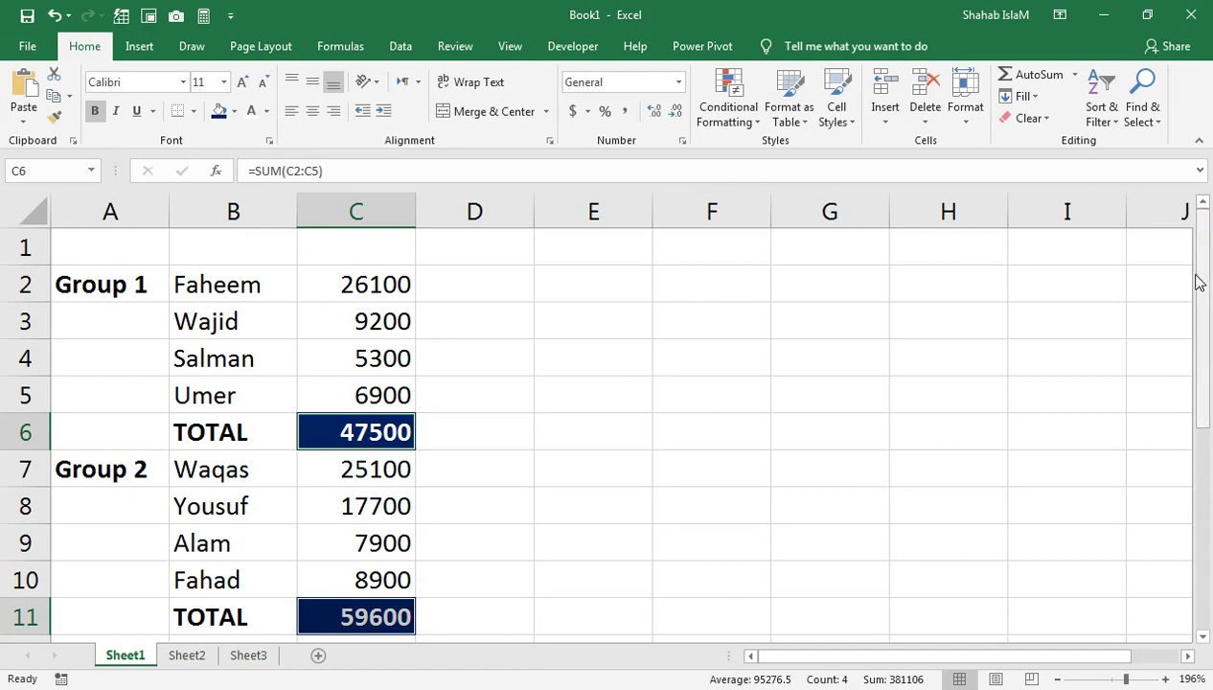
pyautogui.moveTo(1199, 292)
pyautogui.mouseDown()
pyautogui.moveTo(1209, 554)
pyautogui.moveTo(1202, 275)
pyautogui.mouseUp()
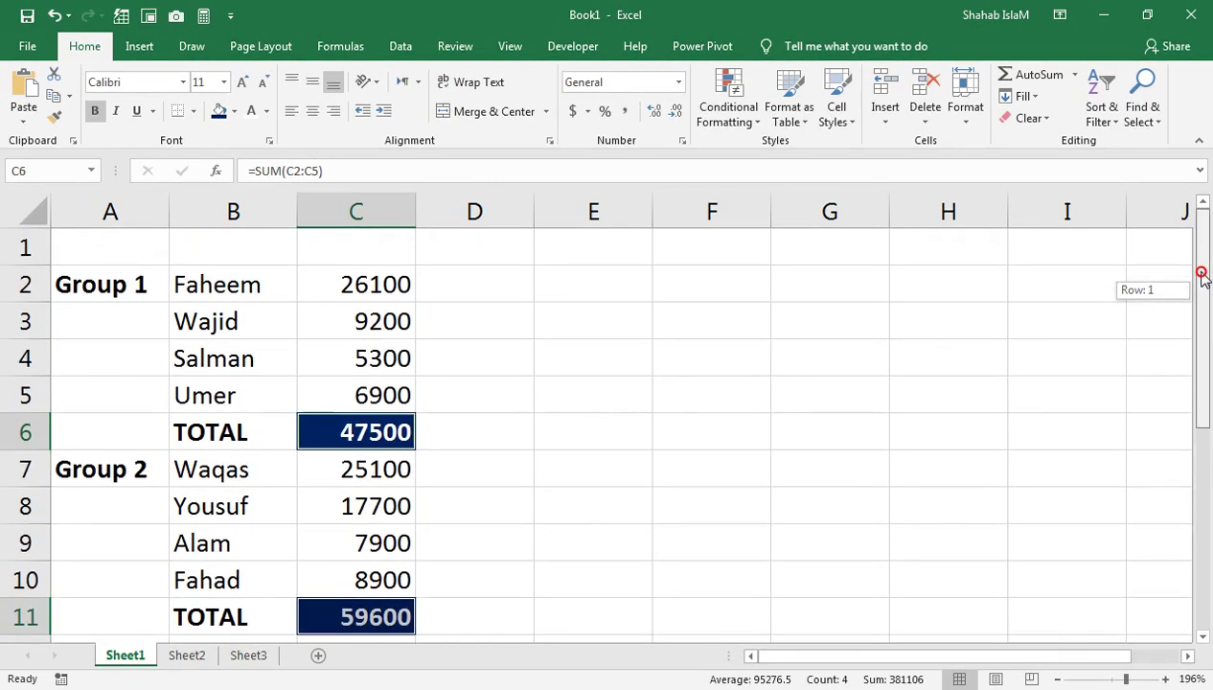
# Select Group 1's cells A2:C5 and bring up the Data tab.
pyautogui.click(98, 360)
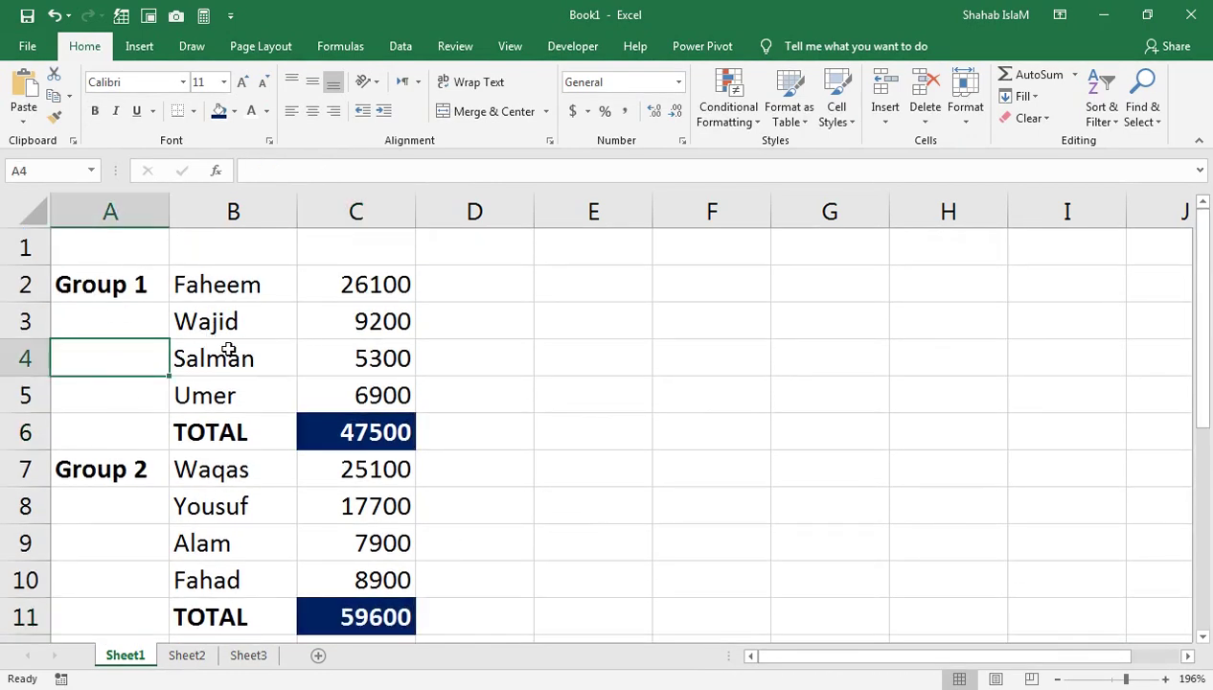
pyautogui.moveTo(22, 283); pyautogui.dragTo(21, 400)
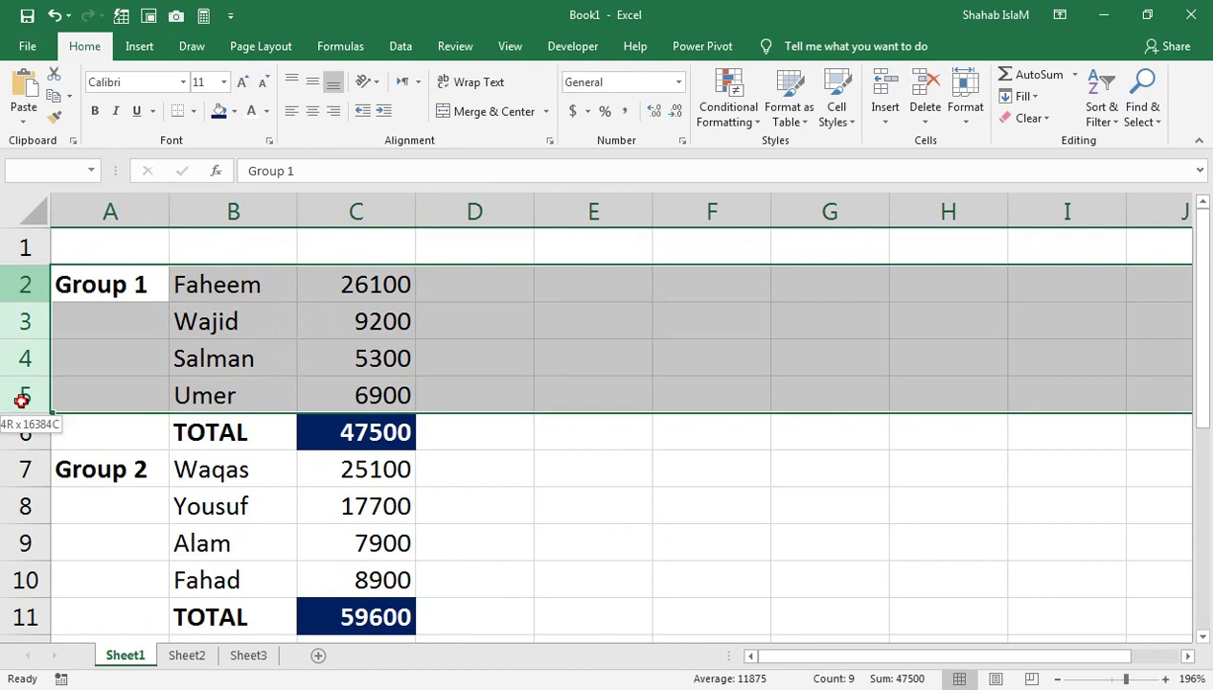
pyautogui.click(152, 295)
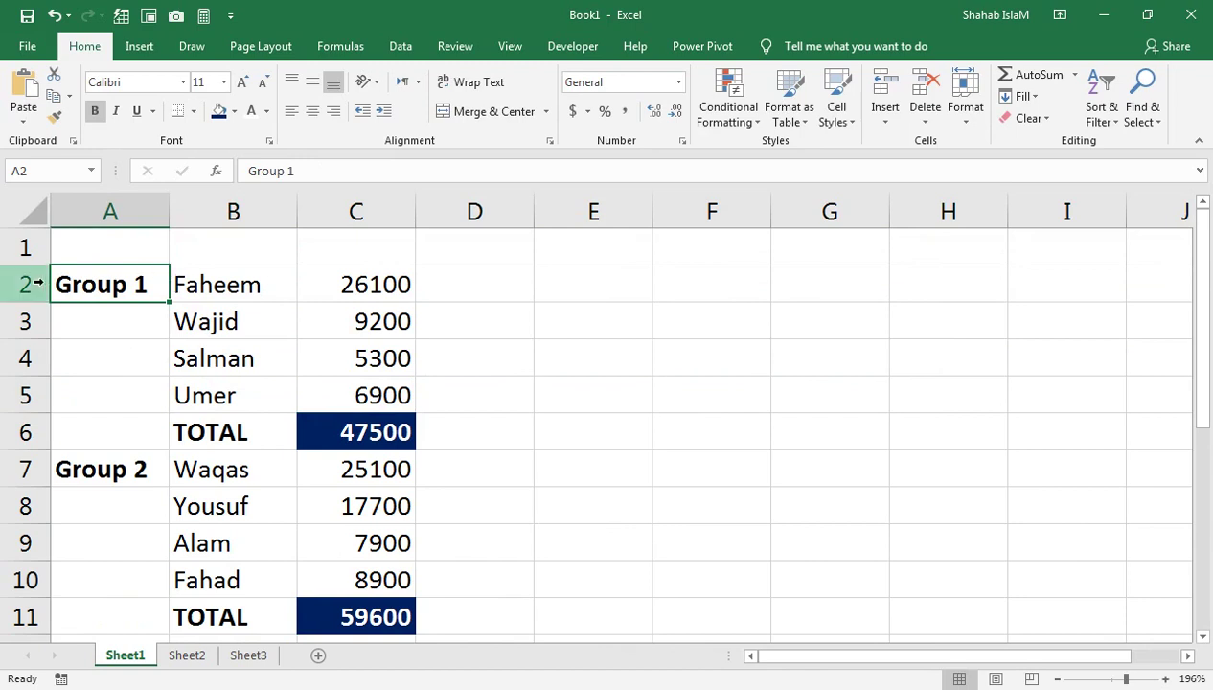
pyautogui.moveTo(37, 282); pyautogui.dragTo(48, 398)
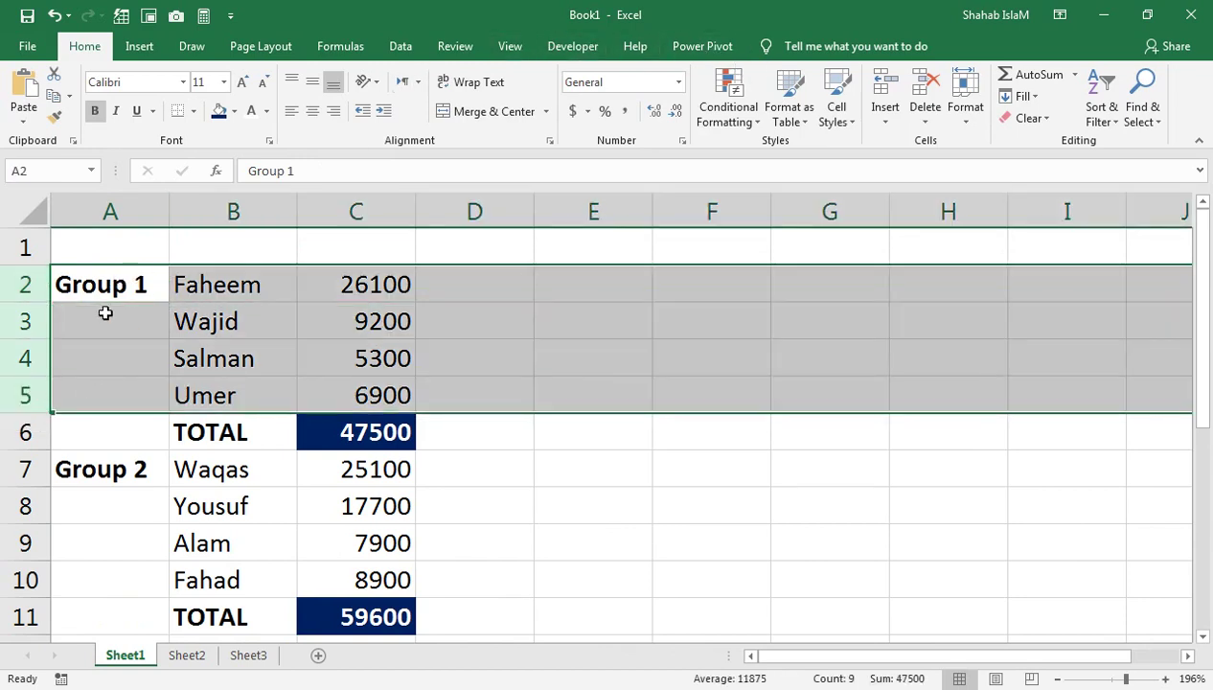
pyautogui.click(100, 316)
pyautogui.moveTo(119, 280); pyautogui.dragTo(346, 400)
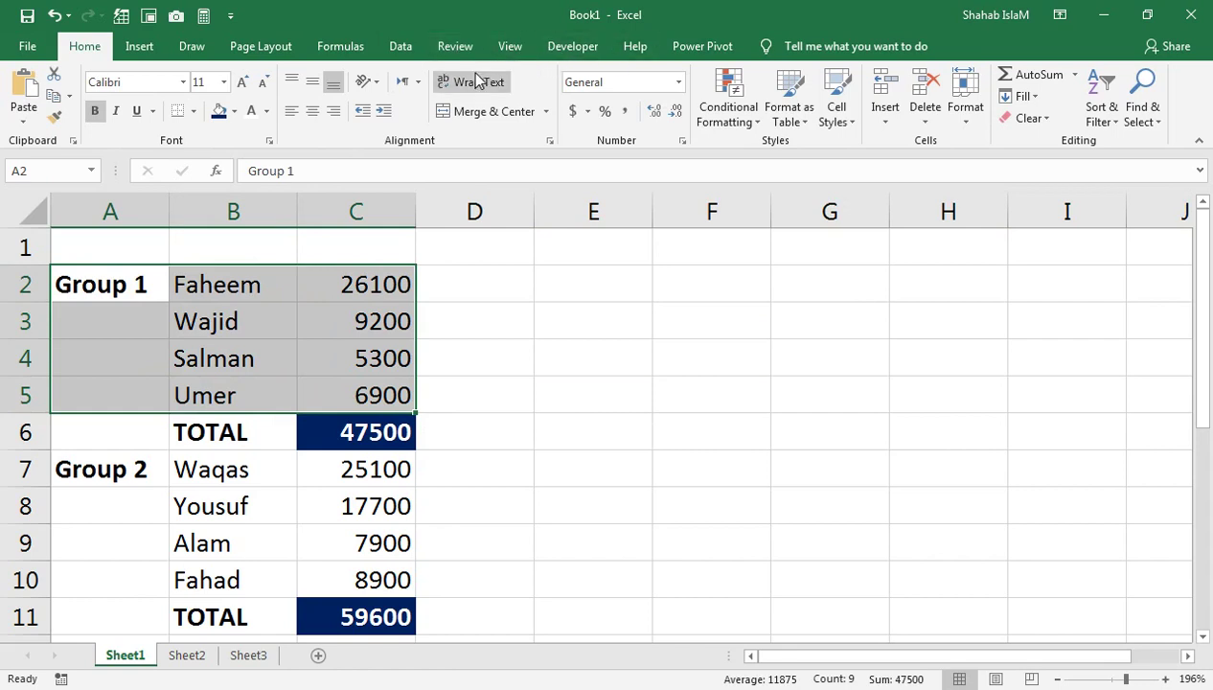
pyautogui.click(400, 46)
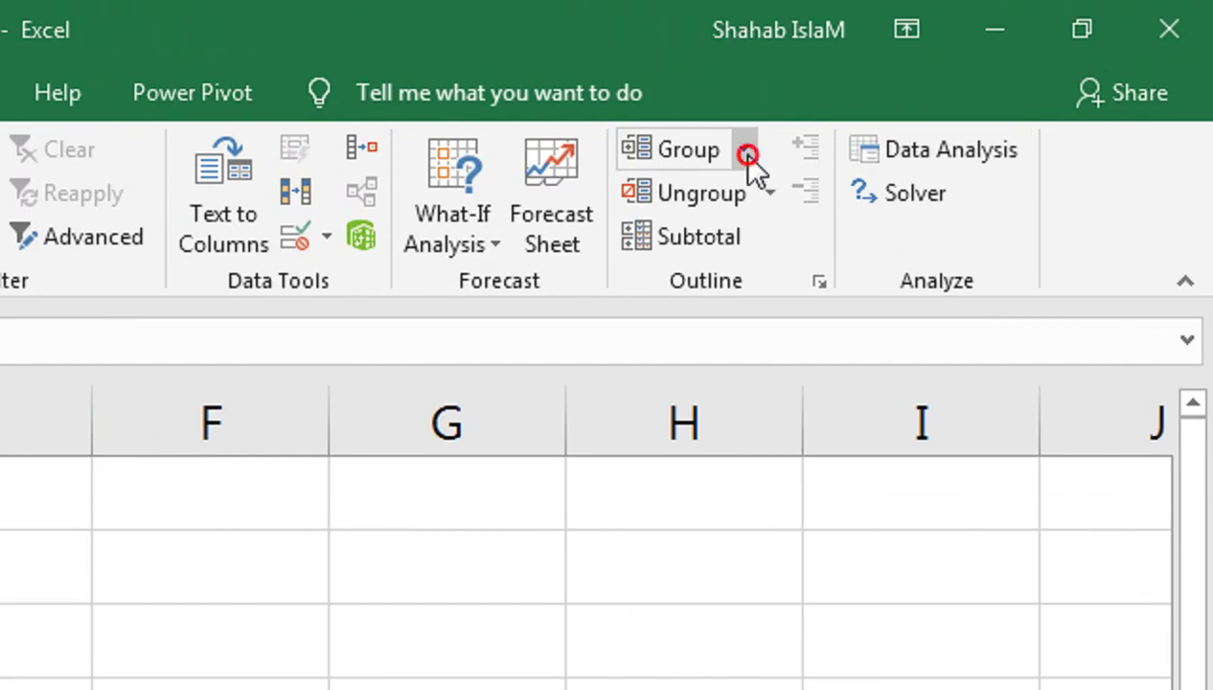
# Group rows 2–5 as a row outline, then collapse and expand it.
pyautogui.click(748, 155)
pyautogui.click(720, 196)
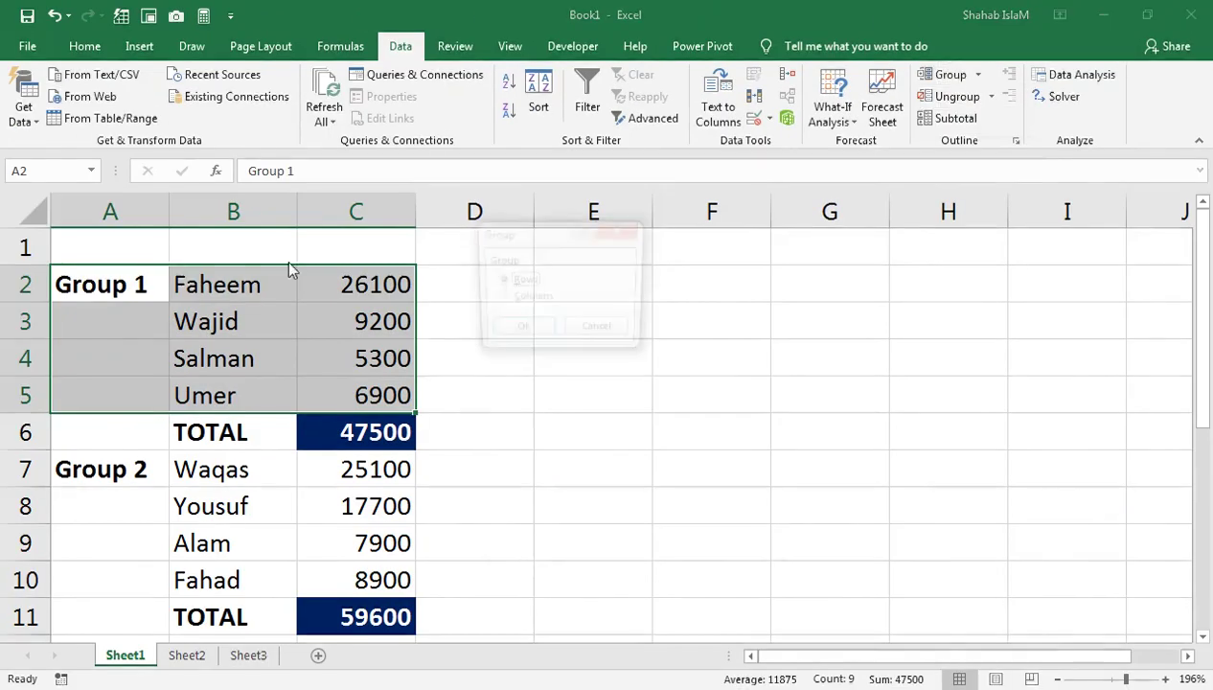
pyautogui.click(520, 331)
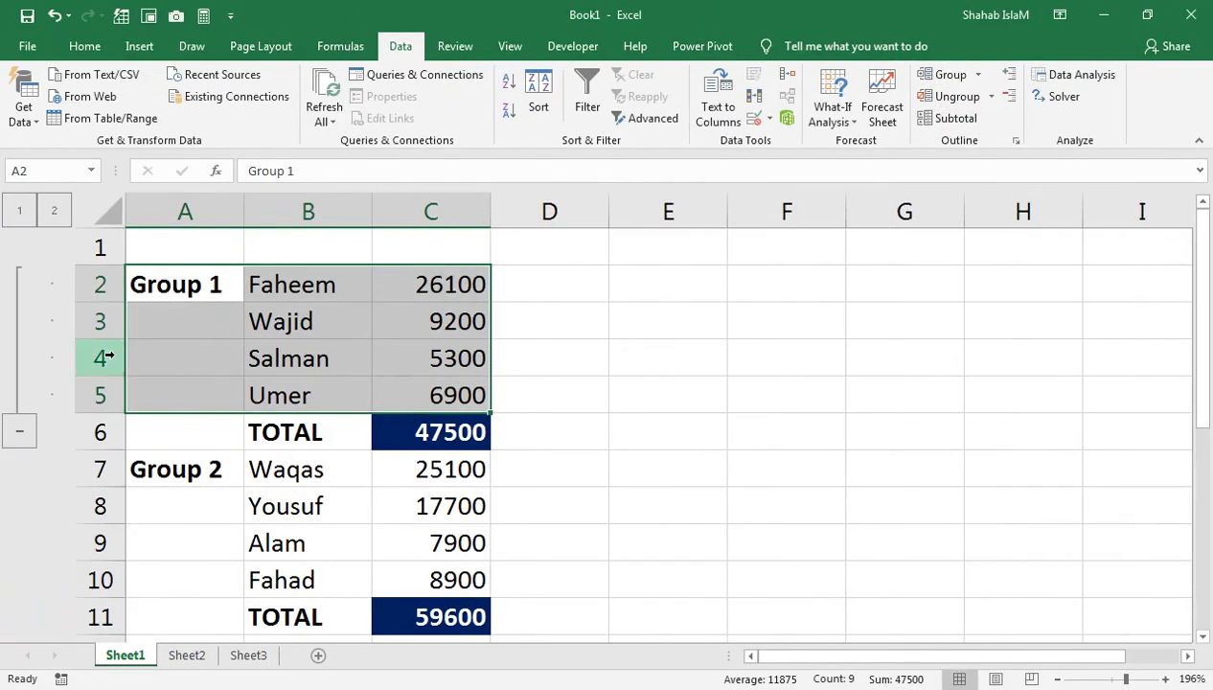
pyautogui.click(16, 433)
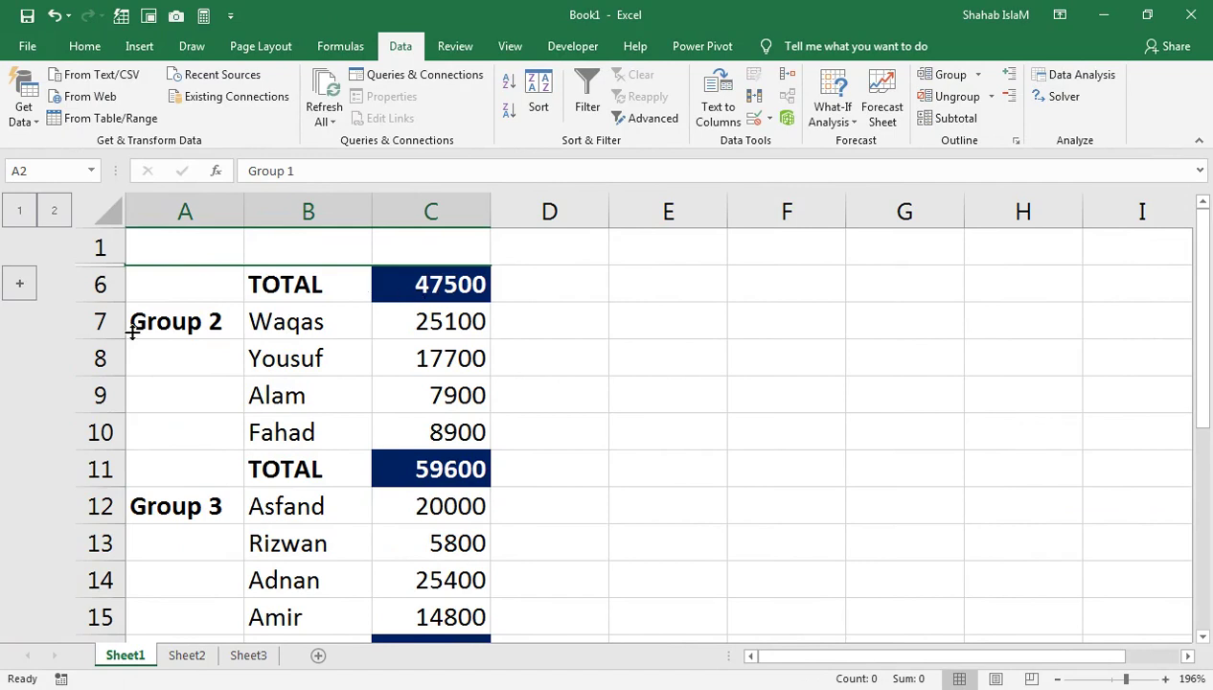
pyautogui.click(20, 284)
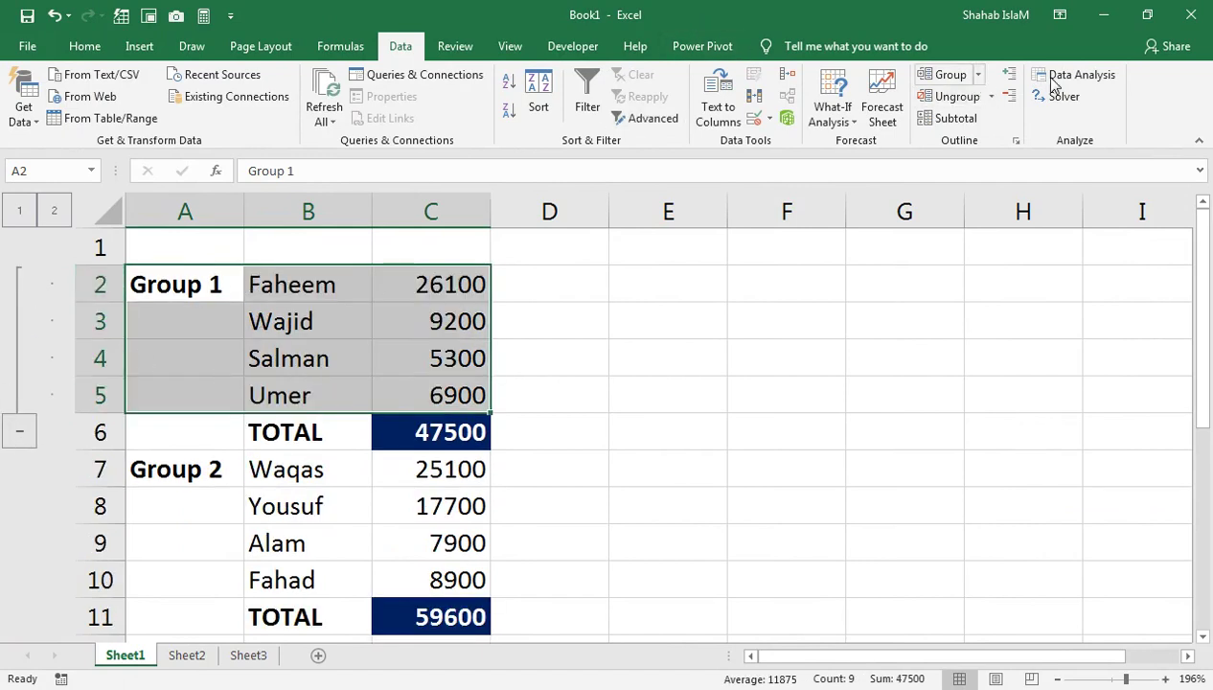
# Clear the row outline from the sheet.
pyautogui.click(991, 96)
pyautogui.press('Escape')
pyautogui.moveTo(168, 426); pyautogui.dragTo(195, 418)
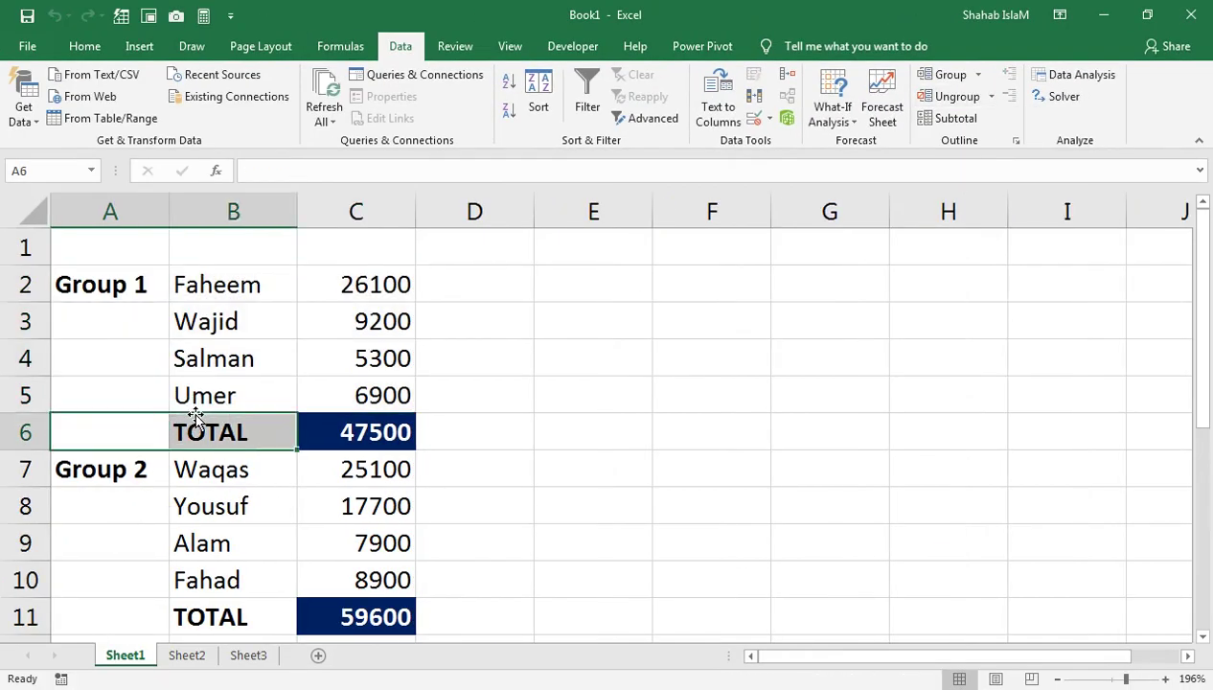